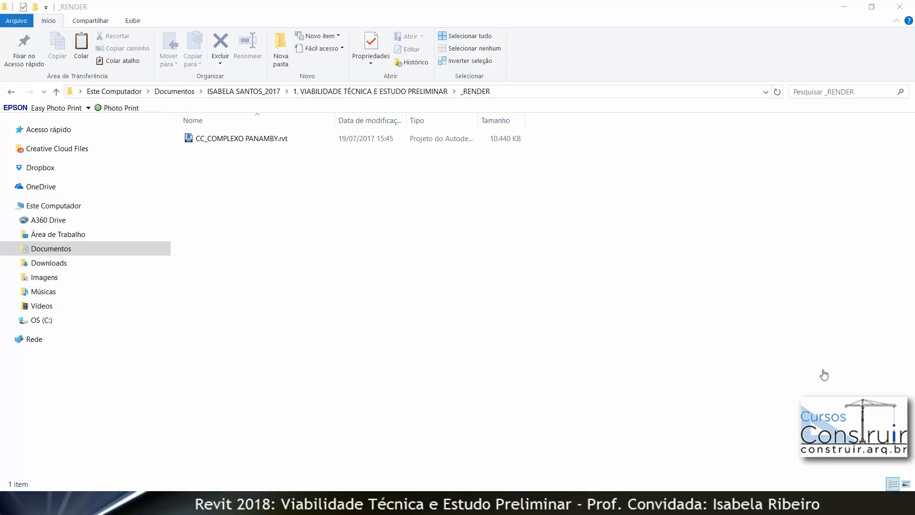
# Duplicate CC_COMPLEXO PANAMBY.rvt in the same folder and rename the copy as CC_COMPLEXO PANAMBY - RENDER CLUBE.rvt.
pyautogui.click(232, 143)
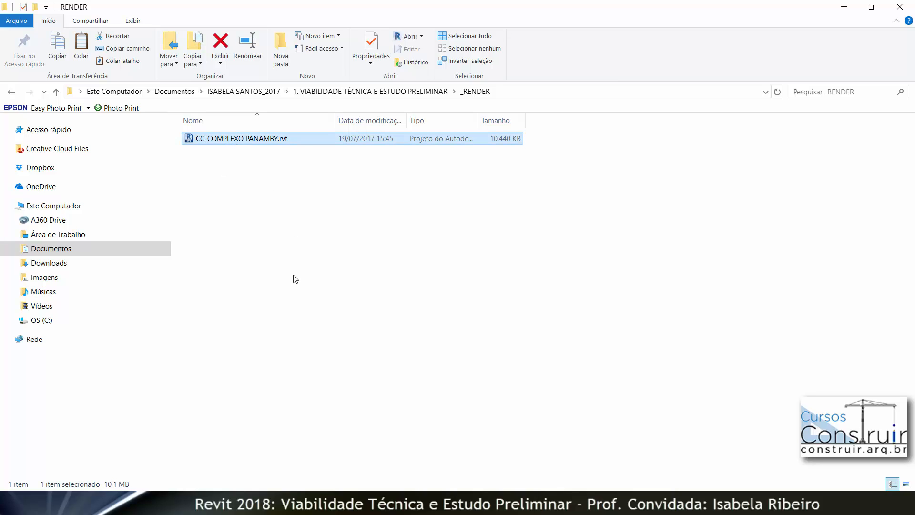
pyautogui.hotkey('ctrl', 'c')
pyautogui.hotkey('ctrl', 'v')
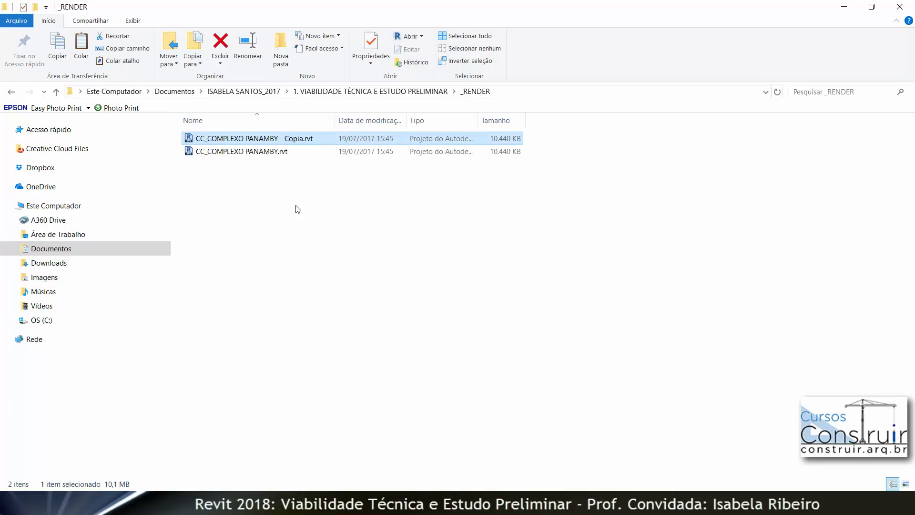
pyautogui.click(248, 48)
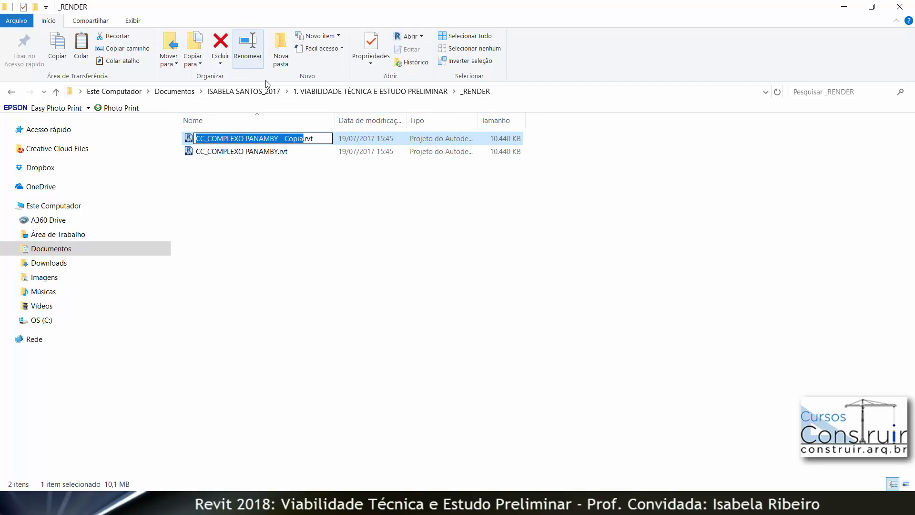
pyautogui.moveTo(285, 139); pyautogui.dragTo(305, 138)
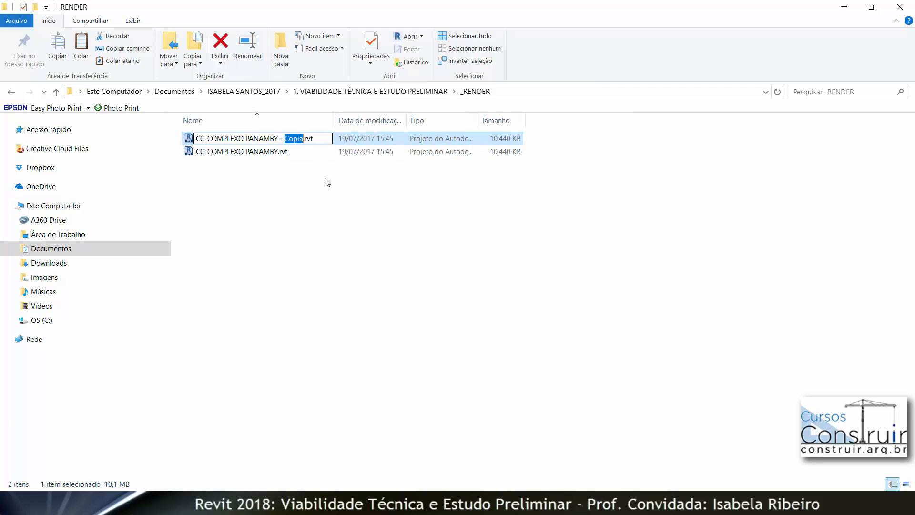
pyautogui.write('RENDER CLUBE')
pyautogui.press('Return')
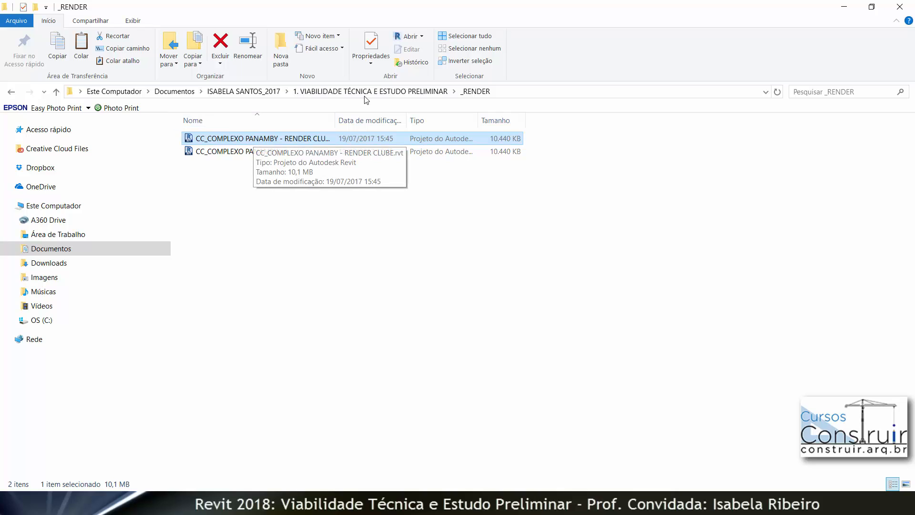
# Widen the file name column, open CC_COMPLEXO PANAMBY - RENDER CLUBE.rvt in Revit and enable its macros.
pyautogui.moveTo(337, 117); pyautogui.dragTo(385, 117)
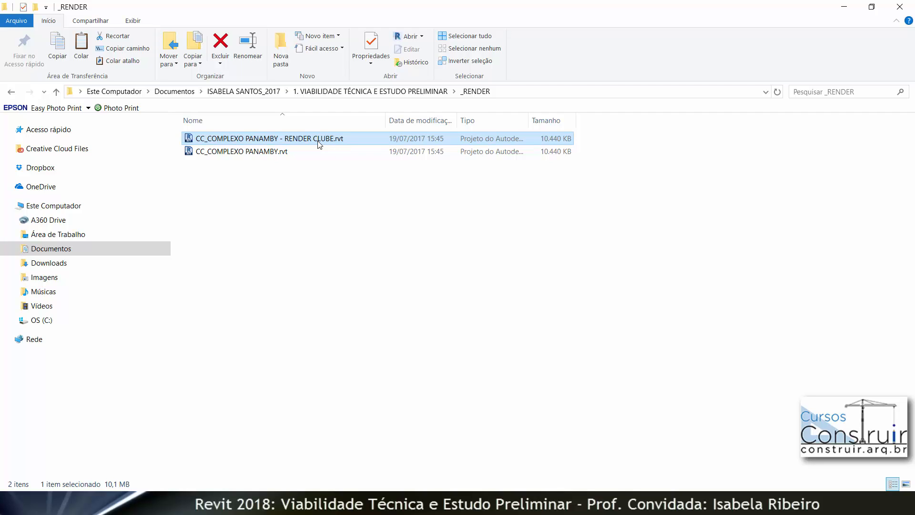
pyautogui.doubleClick(319, 144)
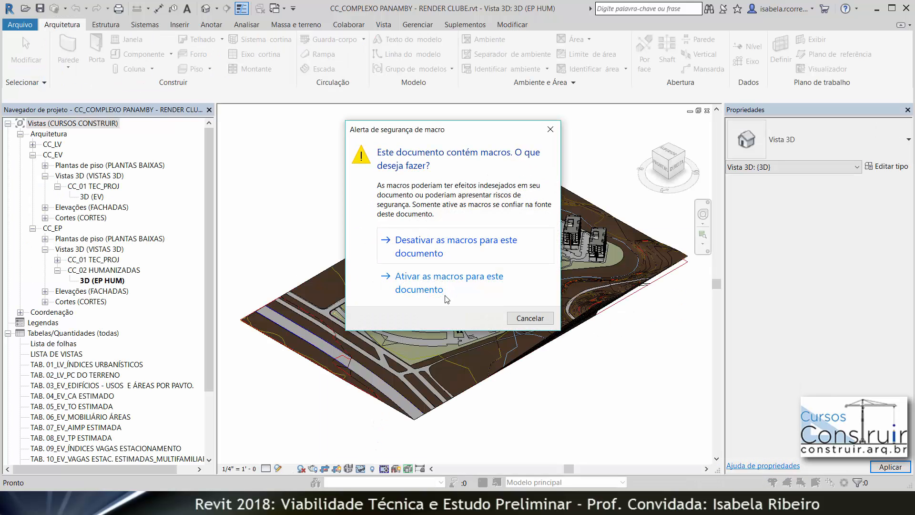
pyautogui.click(446, 295)
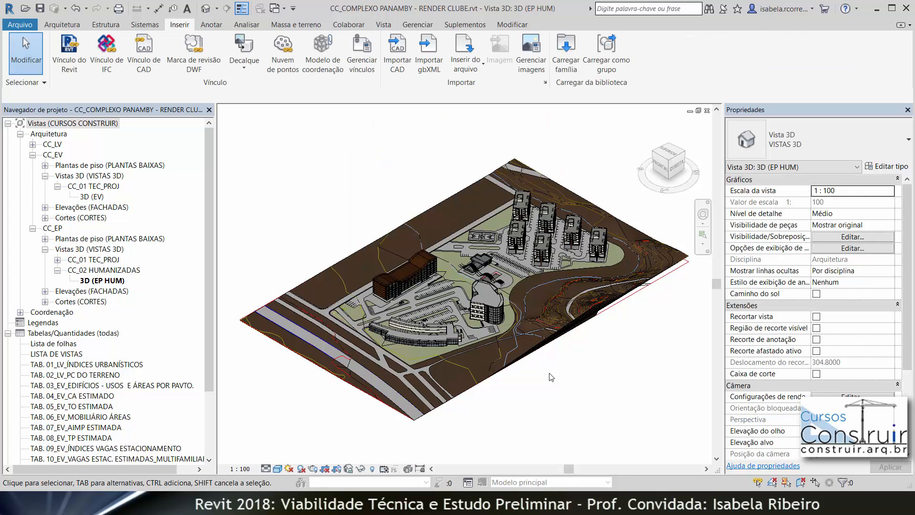
# Examine the linked club building, its parking areas and the neighbouring sports court from above in the 3D view.
pyautogui.keyDown('shift'); pyautogui.moveTo(551, 378); pyautogui.dragTo(601, 467, button='middle'); pyautogui.keyUp('shift')
pyautogui.scroll(1, 479, 264)
pyautogui.scroll(3, 479, 264)
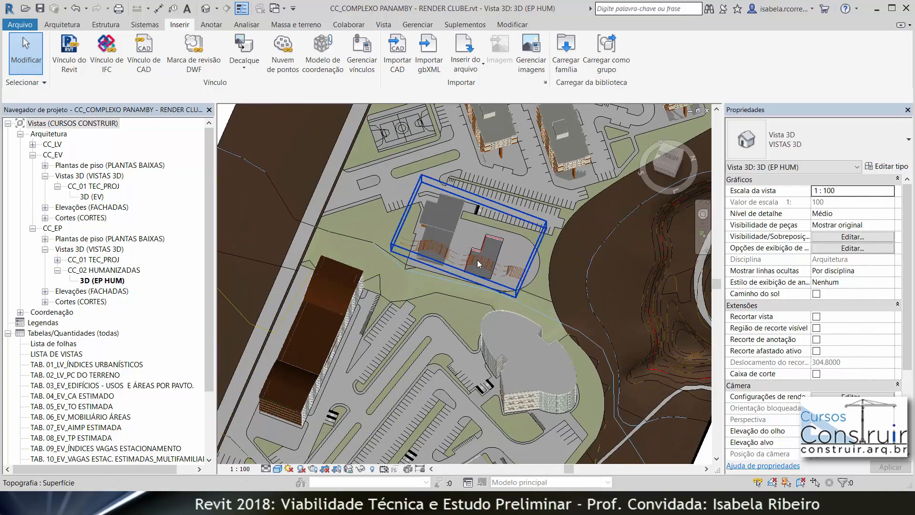
pyautogui.moveTo(613, 387); pyautogui.dragTo(523, 396, button='middle')
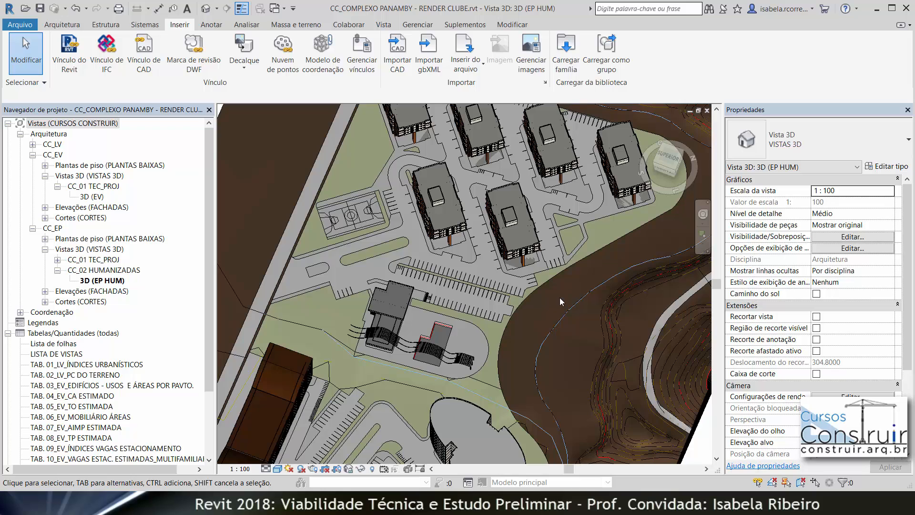
pyautogui.scroll(3, 411, 358)
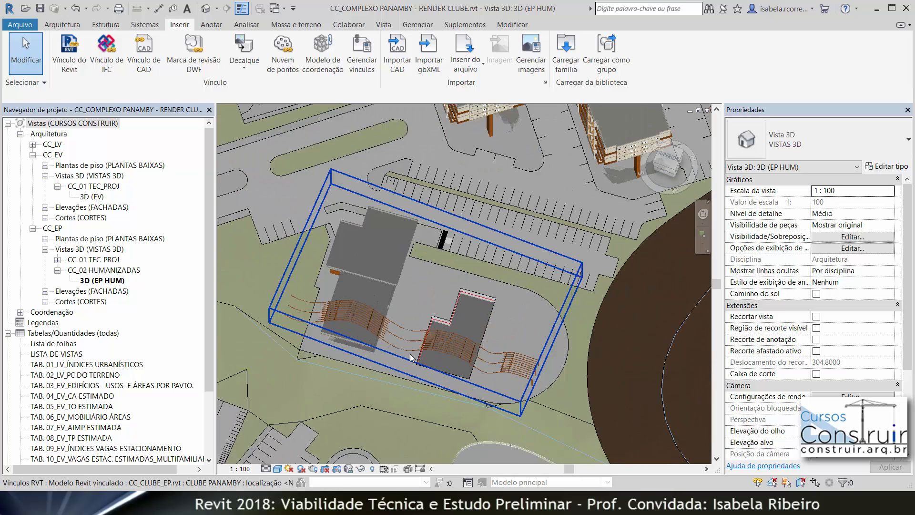
pyautogui.moveTo(411, 359); pyautogui.dragTo(434, 312, button='middle')
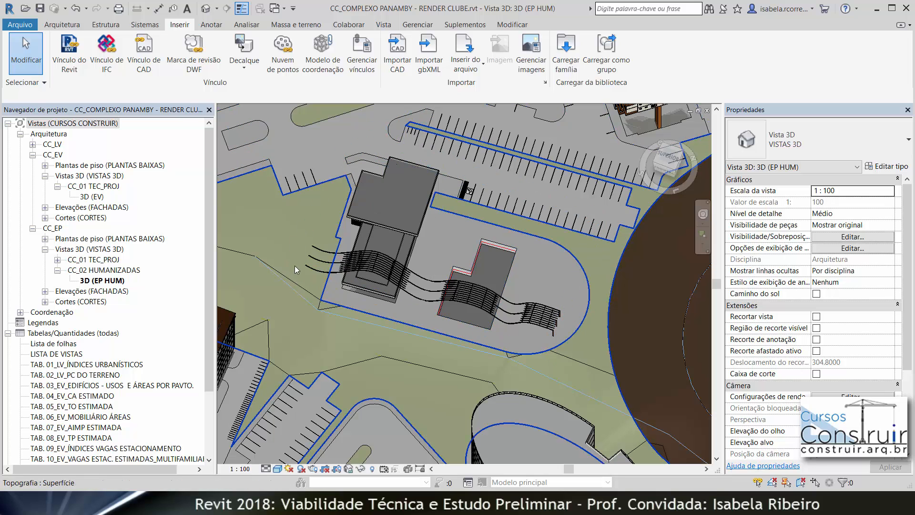
pyautogui.moveTo(285, 252); pyautogui.dragTo(390, 269, button='middle')
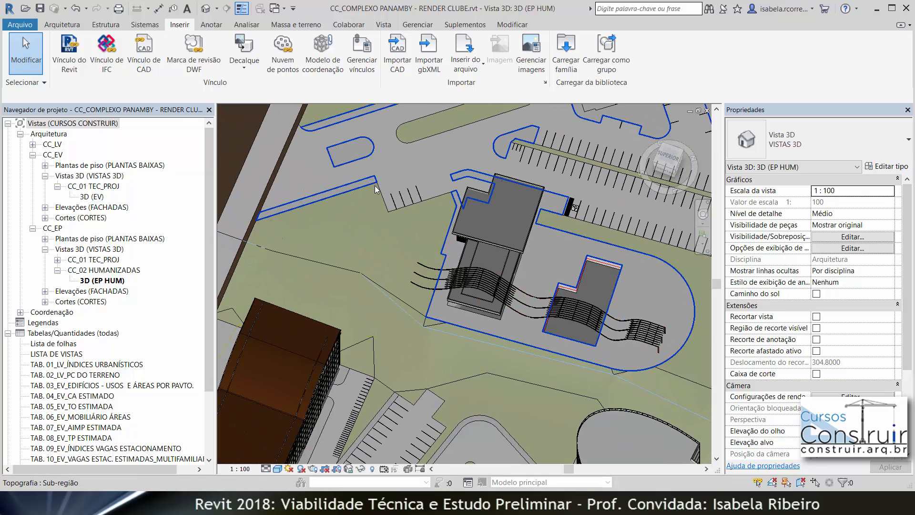
pyautogui.moveTo(321, 307); pyautogui.dragTo(268, 410, button='middle')
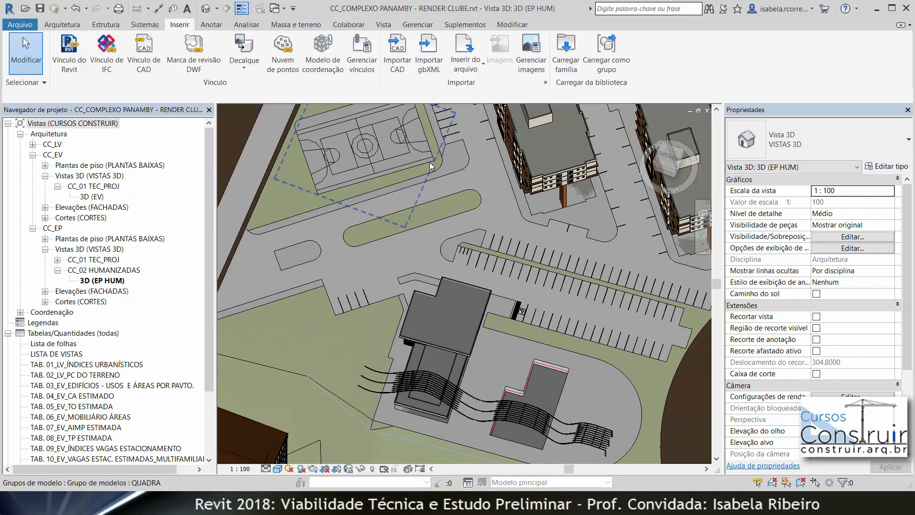
pyautogui.moveTo(530, 453); pyautogui.dragTo(499, 362, button='middle')
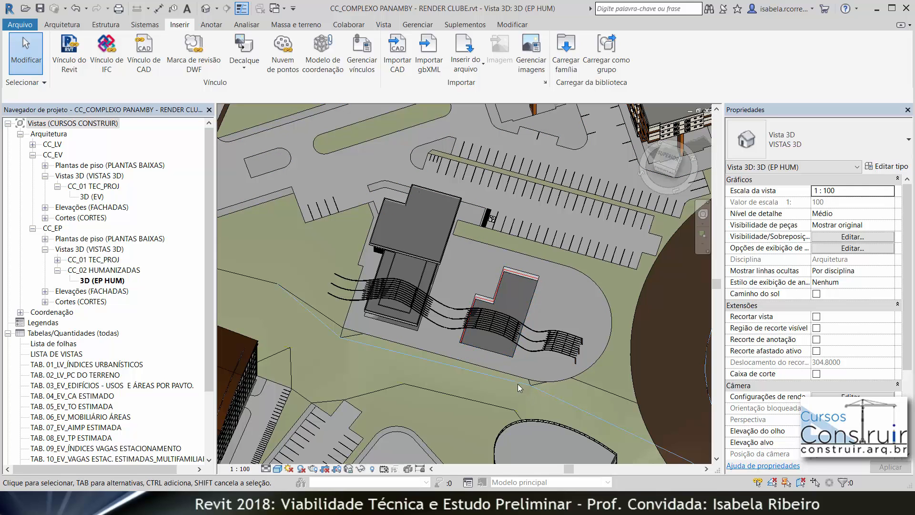
# Switch to MURO.rvt and inspect the ELEMENTOS VERTICAIS curtain wall and the Genérico - 200 mm basic wall that form the fence.
pyautogui.click(279, 12)
pyautogui.click(57, 35)
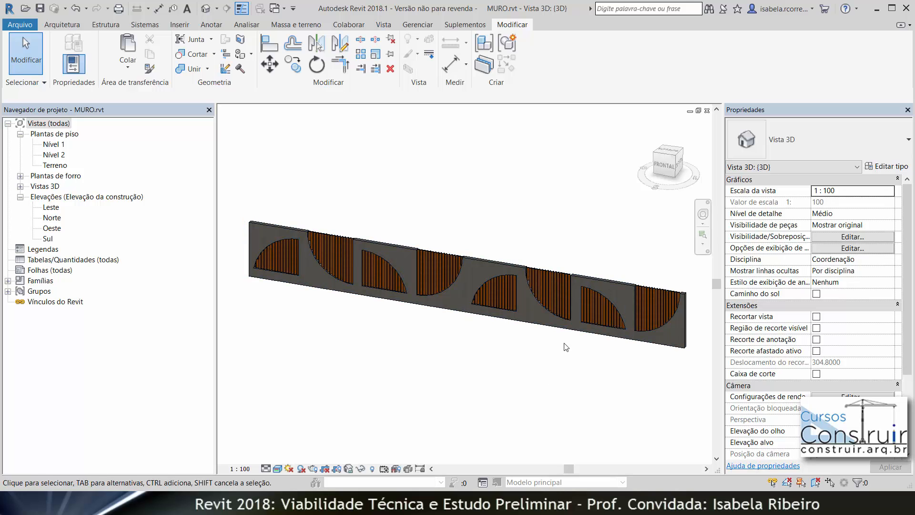
pyautogui.click(681, 346)
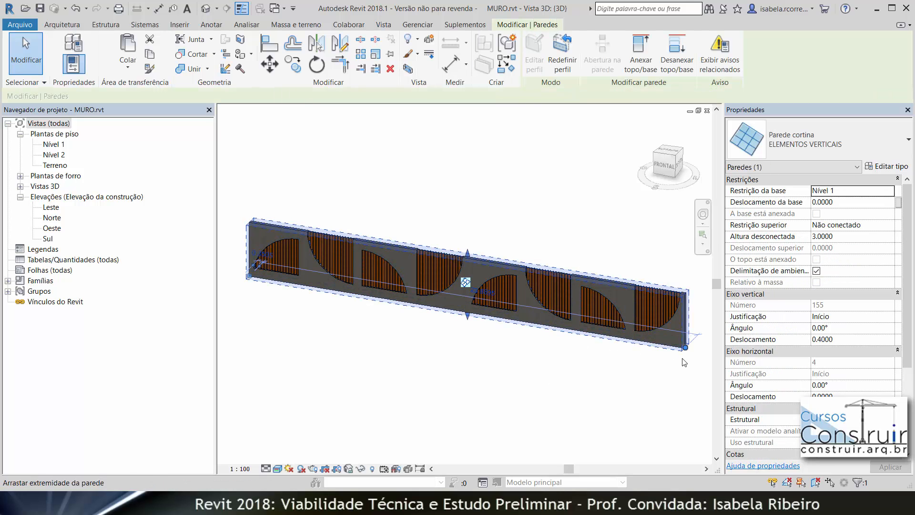
pyautogui.click(684, 362)
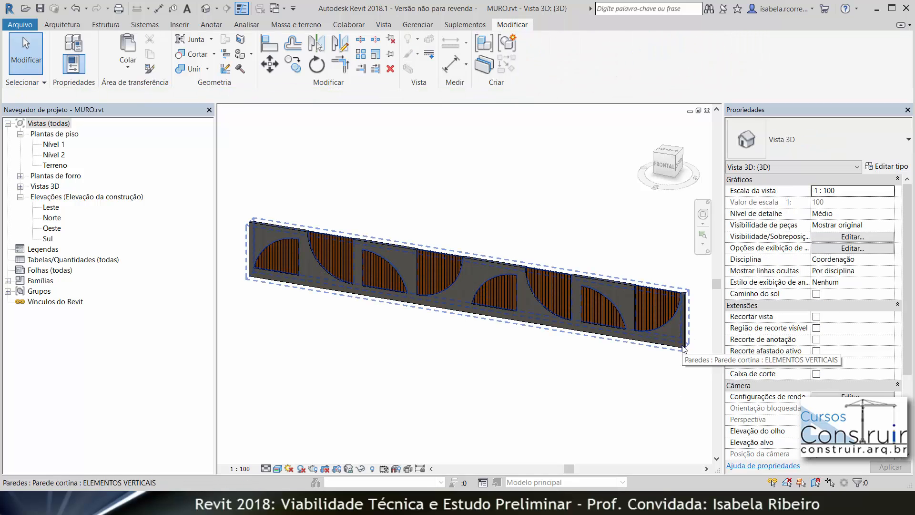
pyautogui.press('Tab')
pyautogui.click(685, 348)
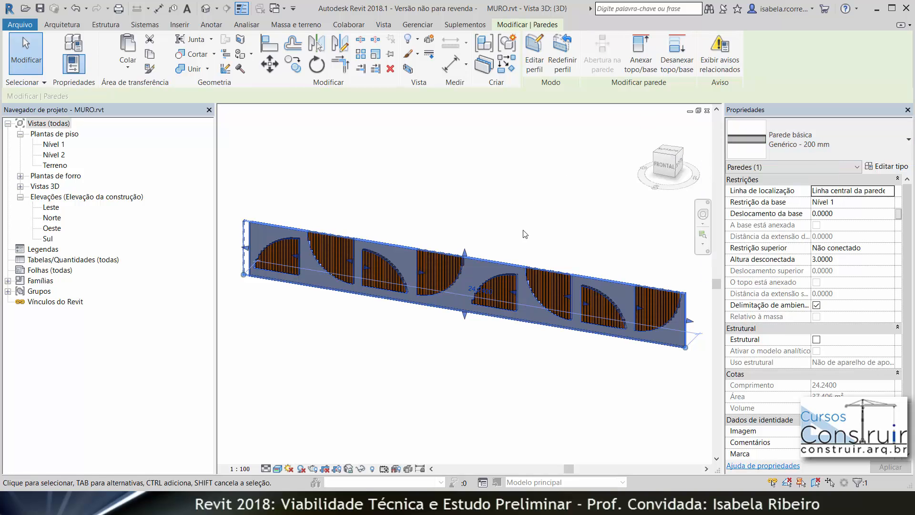
pyautogui.click(525, 207)
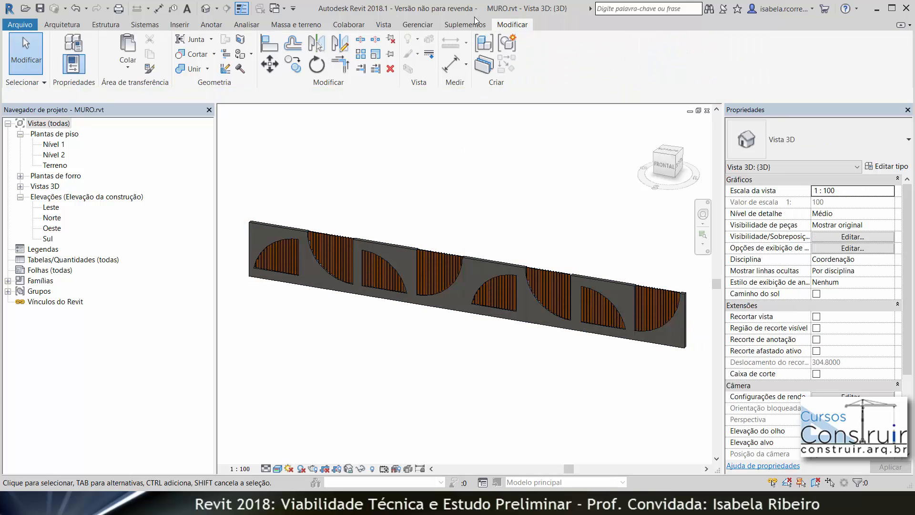
# Dismiss the save reminder and review the appearance settings of the .GRAFIATO AREIA and .MADEIRA materials.
pyautogui.click(463, 26)
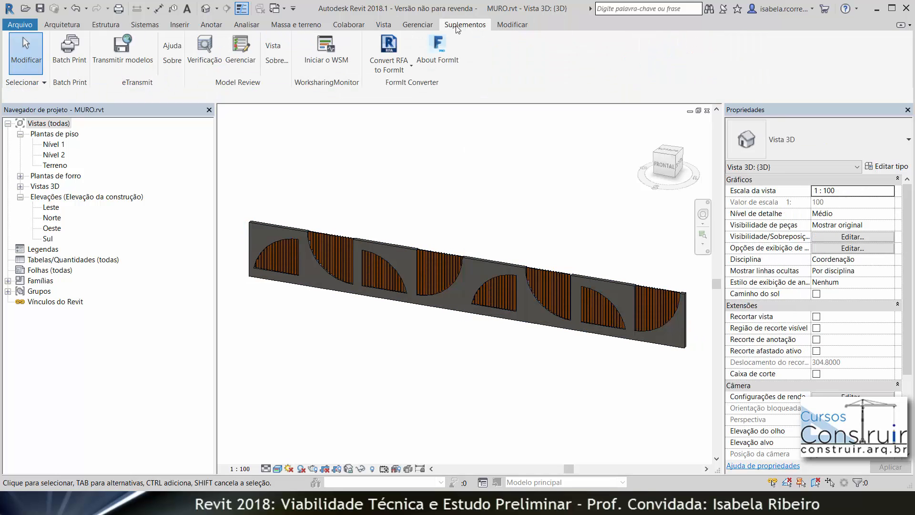
pyautogui.click(417, 24)
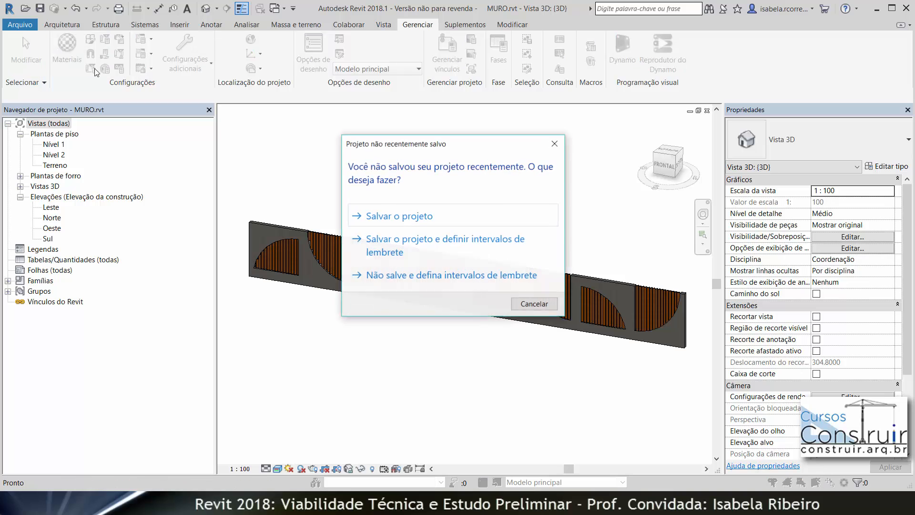
pyautogui.click(533, 305)
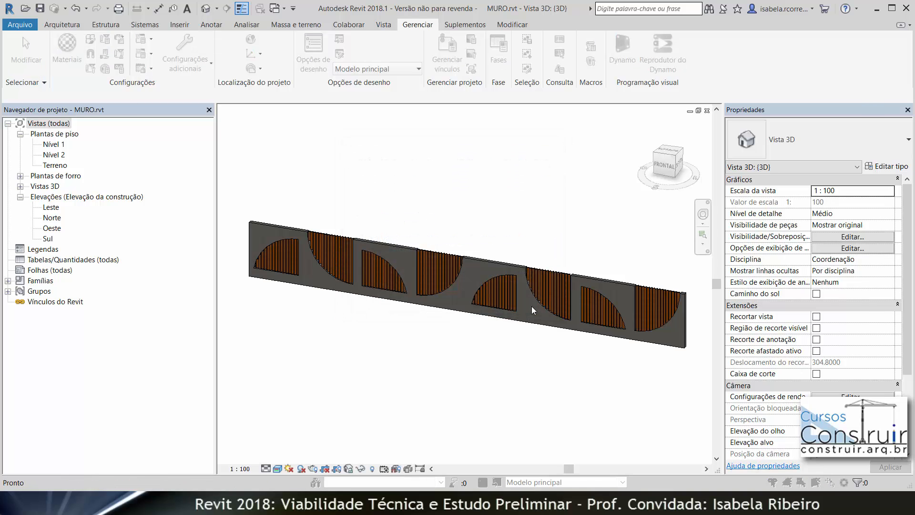
pyautogui.scroll(1, 647, 97)
pyautogui.click(606, 83)
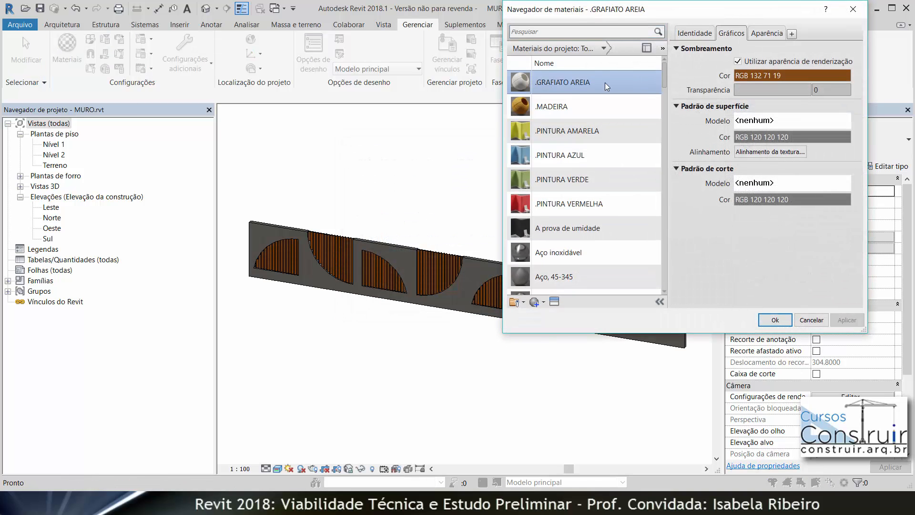
pyautogui.click(770, 34)
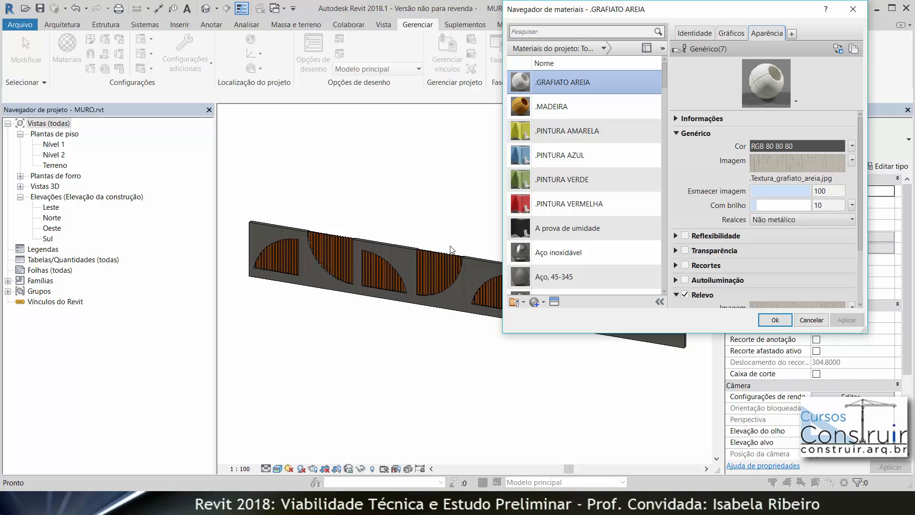
pyautogui.click(550, 112)
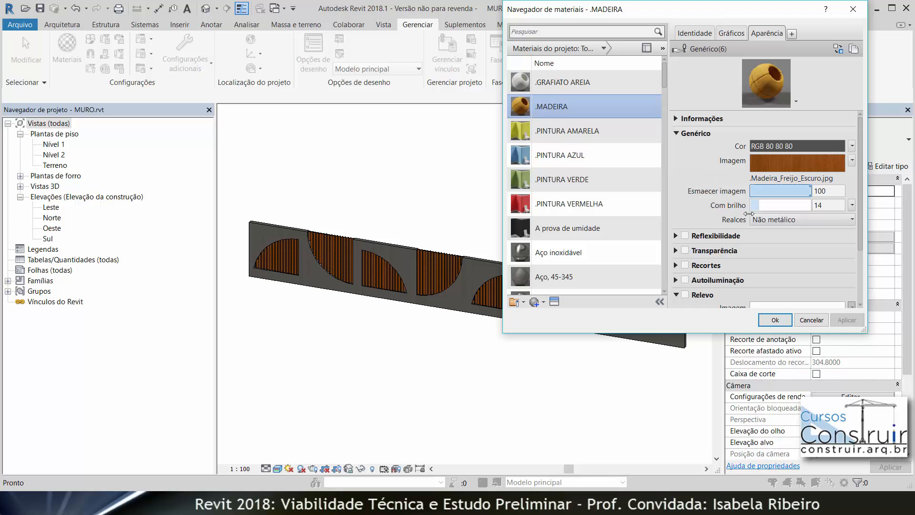
pyautogui.click(761, 320)
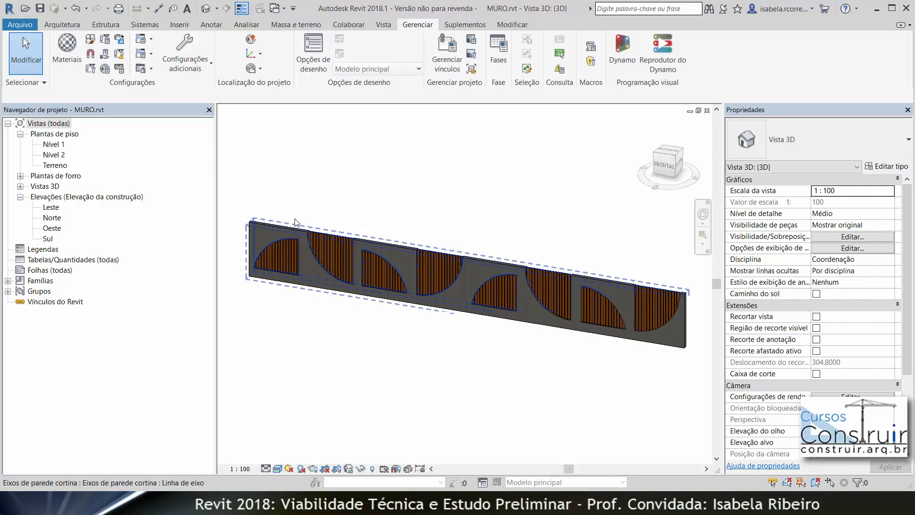
# Select all elements of the wall in MURO.rvt and switch to the 3D (EP HUM) view of CC_COMPLEXO PANAMBY - RENDER CLUBE.rvt.
pyautogui.moveTo(234, 163); pyautogui.dragTo(707, 412)
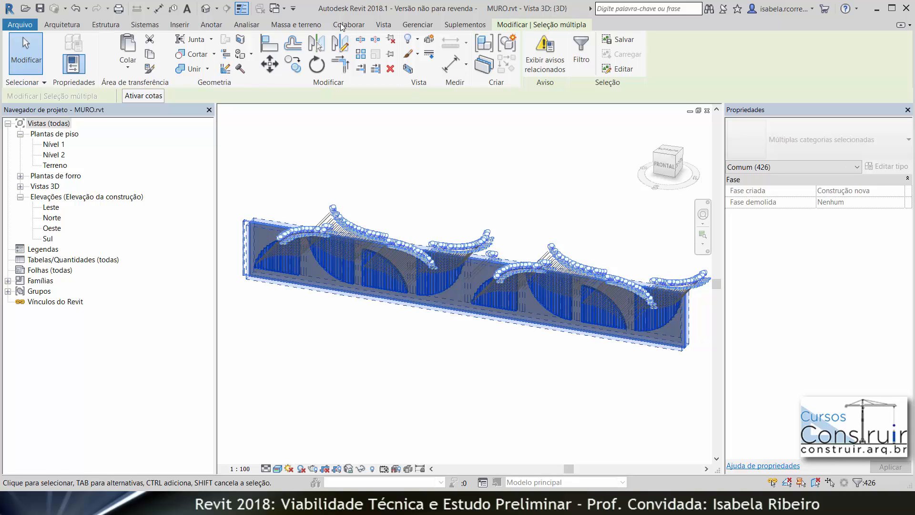
pyautogui.click(279, 8)
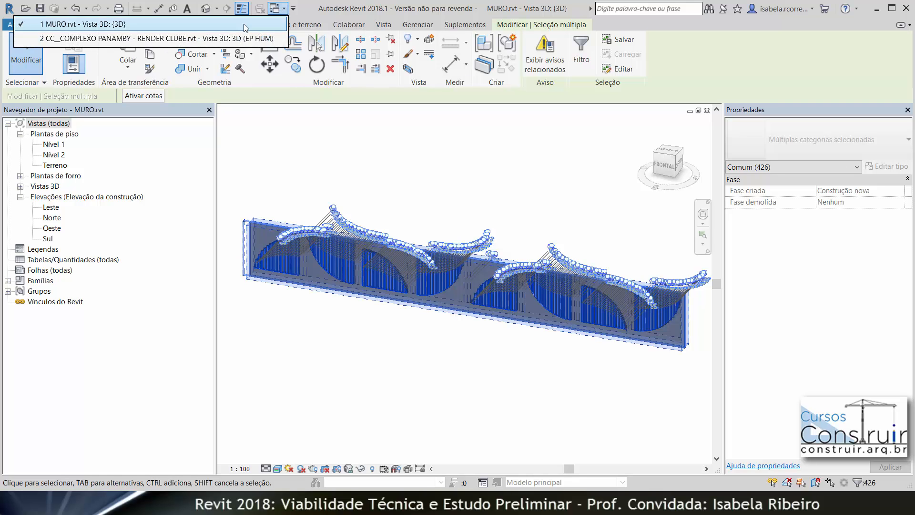
pyautogui.click(220, 39)
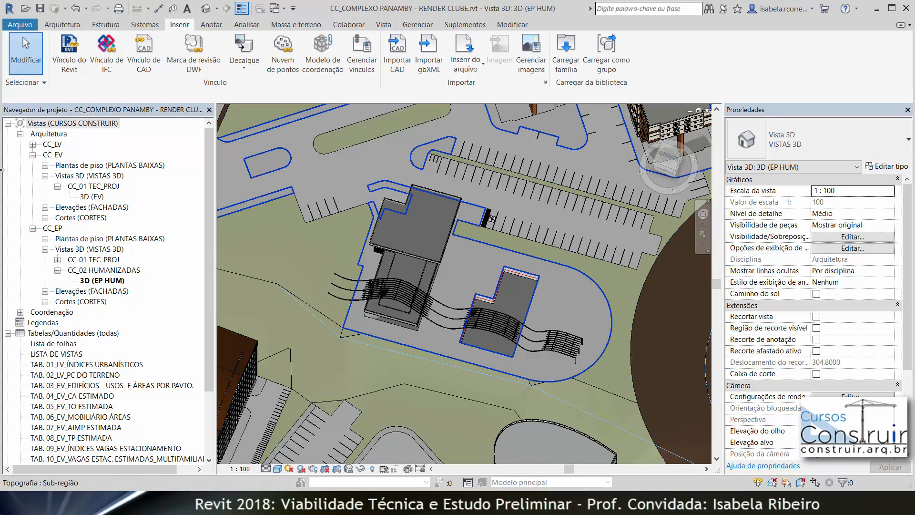
# Open the PAV. TÉRREO (EP HUM) floor plan from the CC_02 HUMANIZADAS group under CC_EP.
pyautogui.click(44, 165)
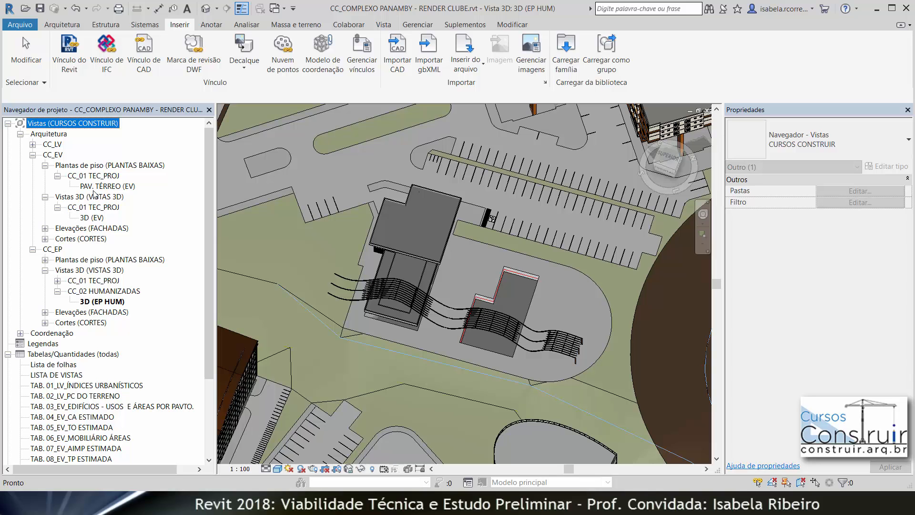
pyautogui.click(32, 154)
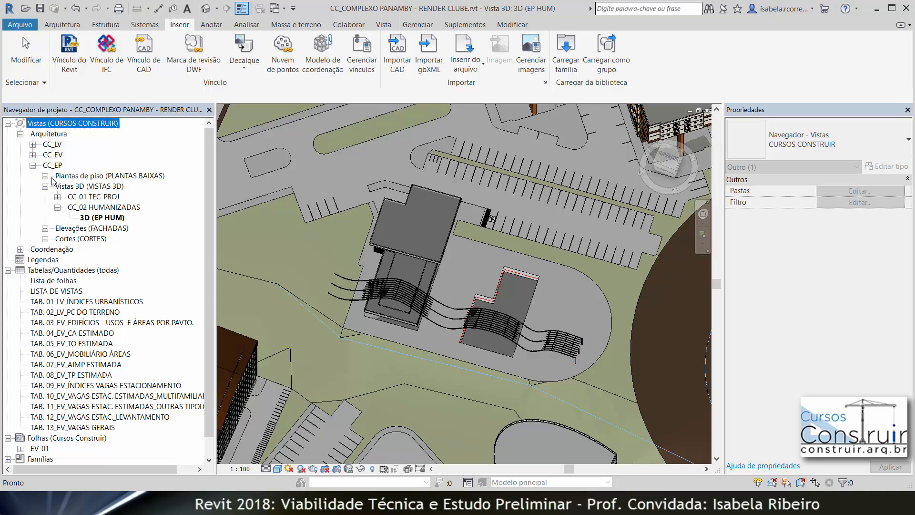
pyautogui.click(45, 175)
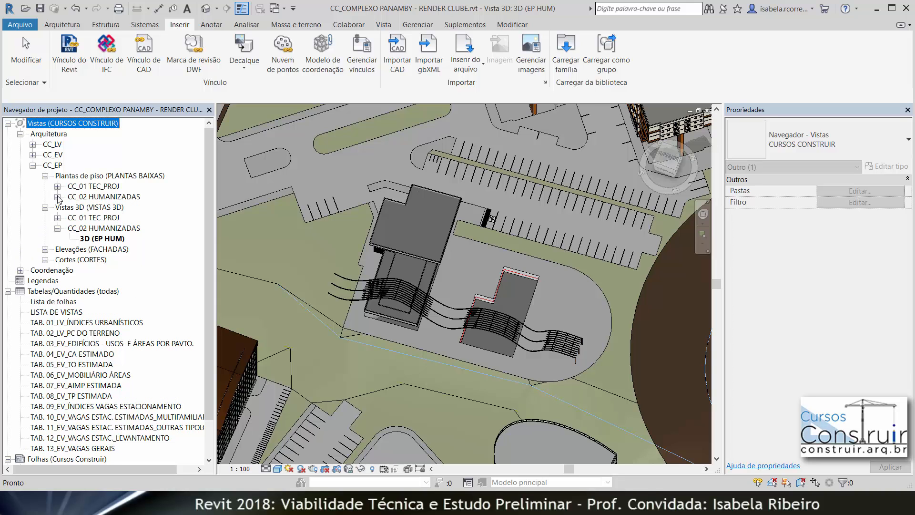
pyautogui.click(58, 197)
pyautogui.click(95, 208)
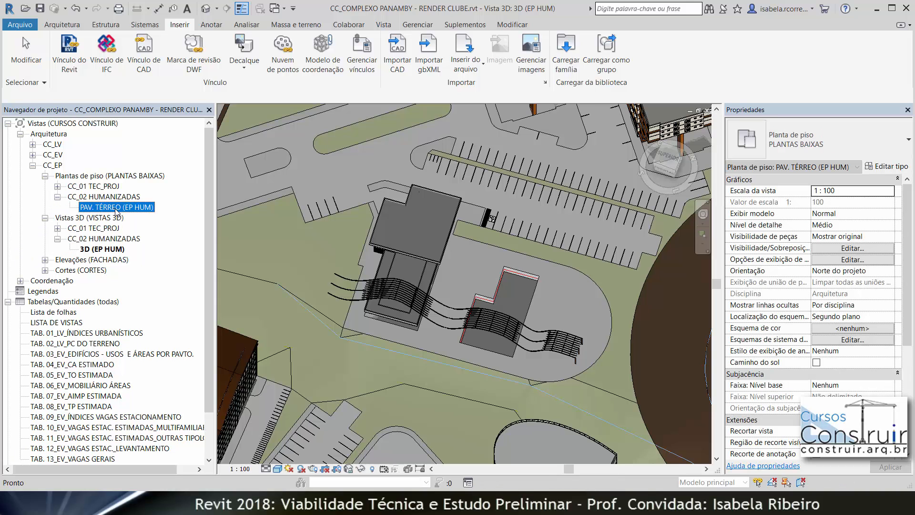
pyautogui.doubleClick(115, 209)
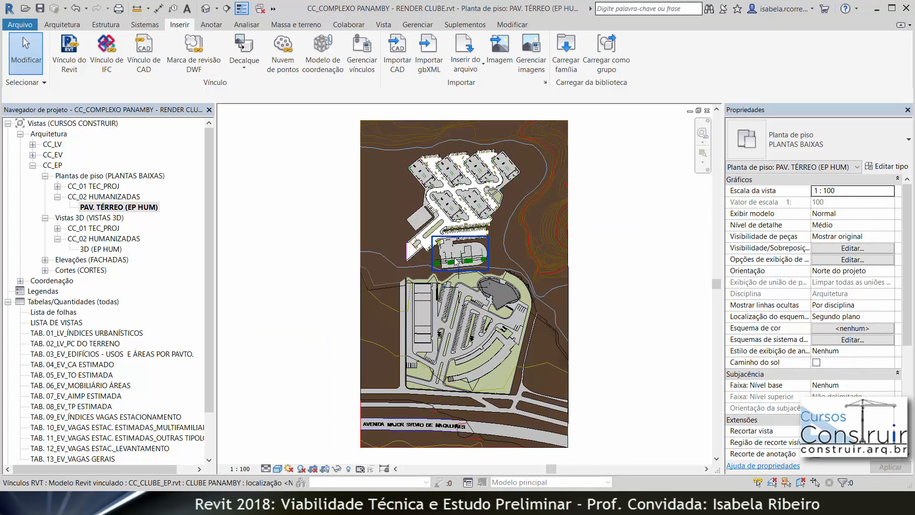
# Set the visual style of the PAV. TÉRREO (EP HUM) floor plan to Linha oculta.
pyautogui.scroll(2, 470, 272)
pyautogui.click(278, 469)
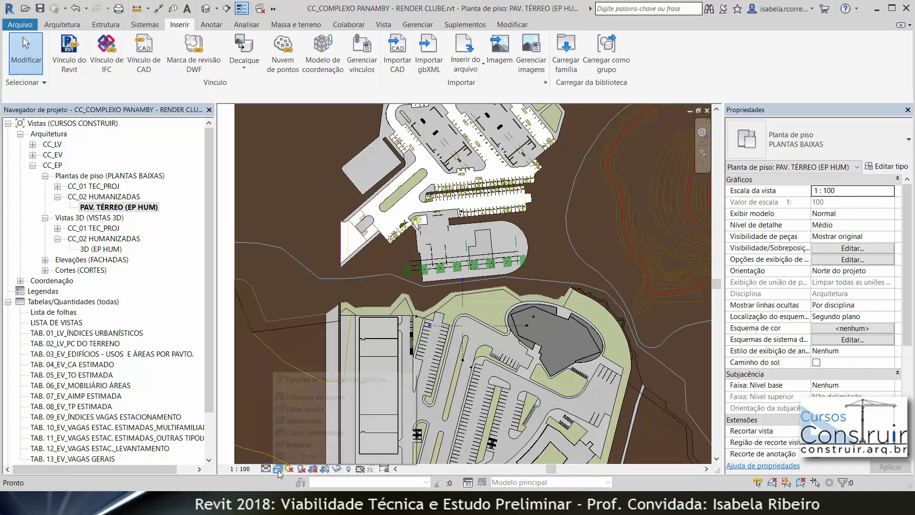
pyautogui.click(305, 409)
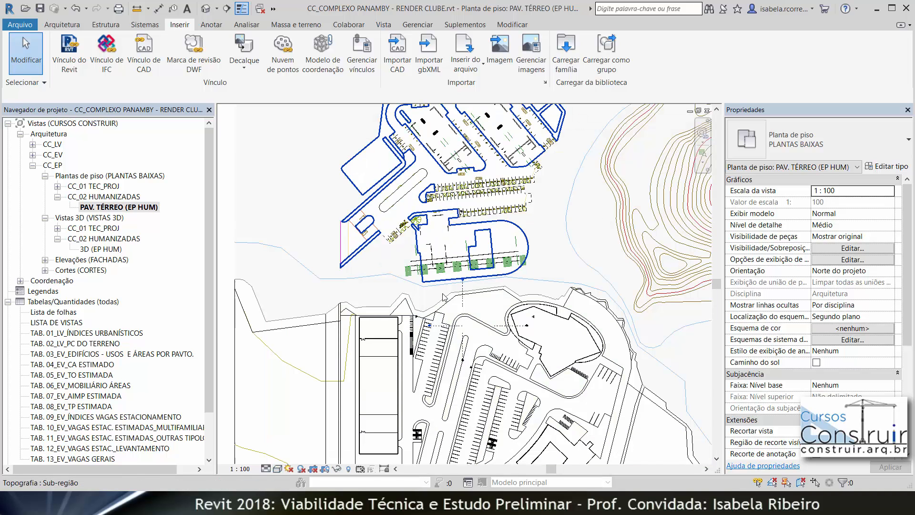
# Paste the copied wall at the lower-left corner of the club's plot, accepting the project's existing duplicate types.
pyautogui.scroll(3, 452, 285)
pyautogui.scroll(2, 452, 285)
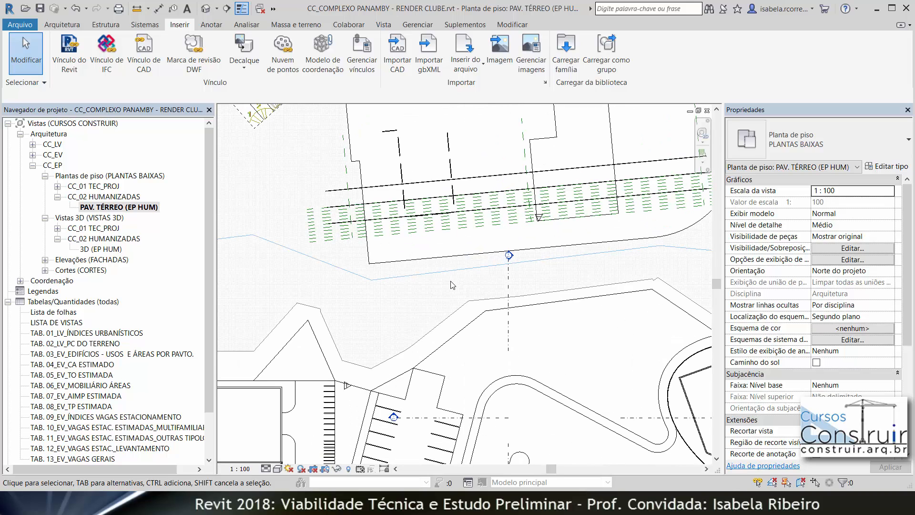
pyautogui.hotkey('ctrl', 'v')
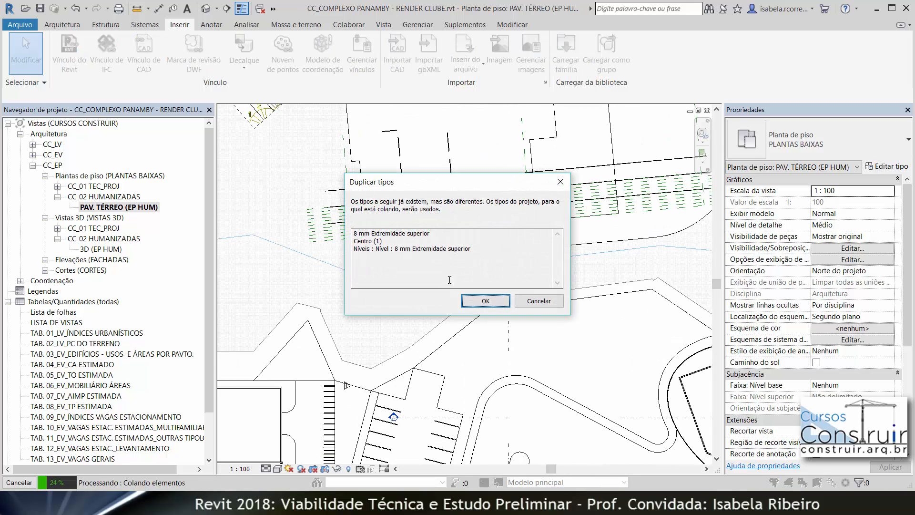
pyautogui.click(492, 303)
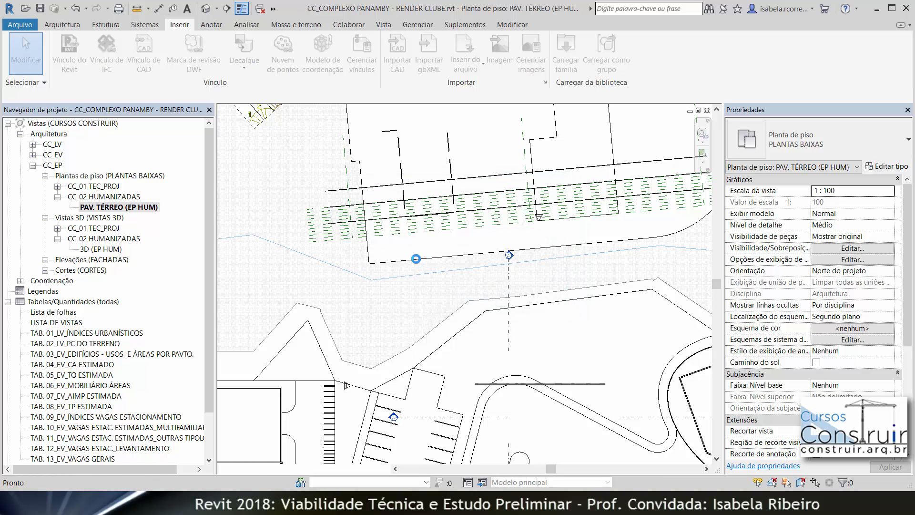
pyautogui.scroll(4, 389, 264)
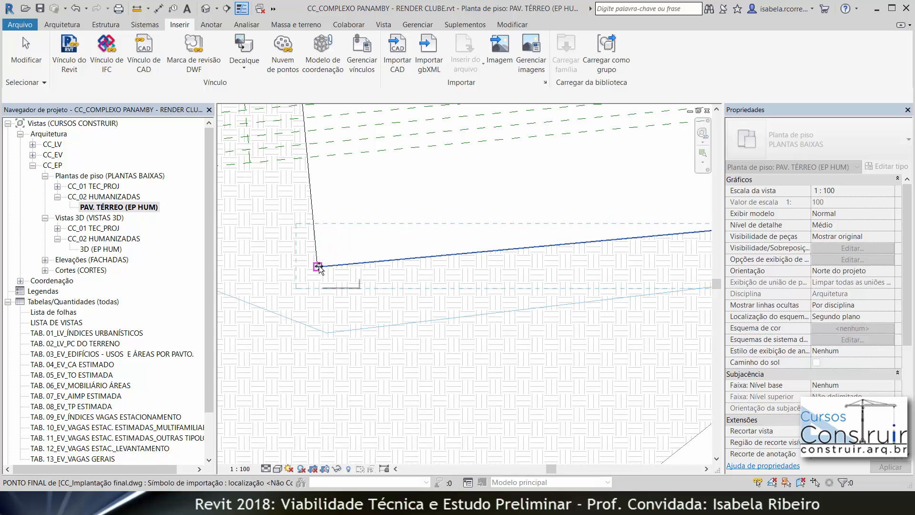
pyautogui.click(319, 265)
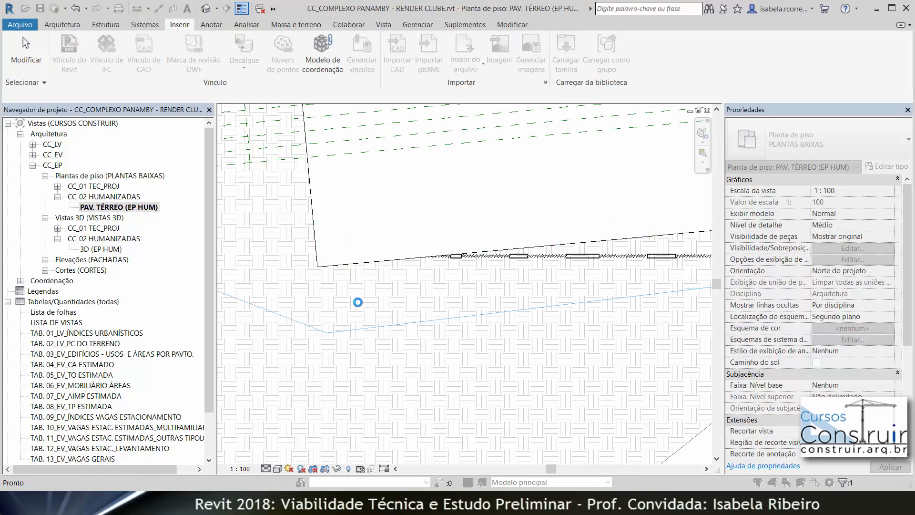
# Rotate the pasted wall group about its centre toward the slope of the club plot's lower boundary.
pyautogui.scroll(-2, 603, 289)
pyautogui.moveTo(572, 307); pyautogui.dragTo(376, 356, button='middle')
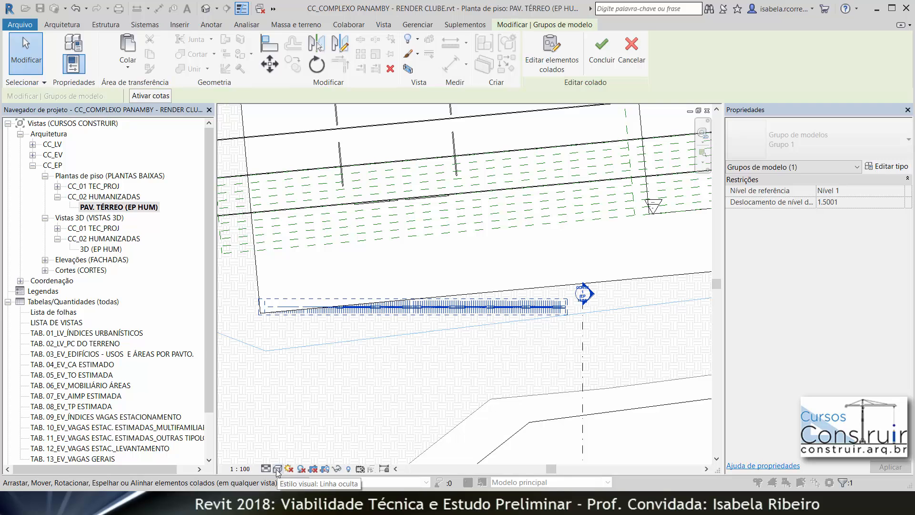
pyautogui.click(317, 67)
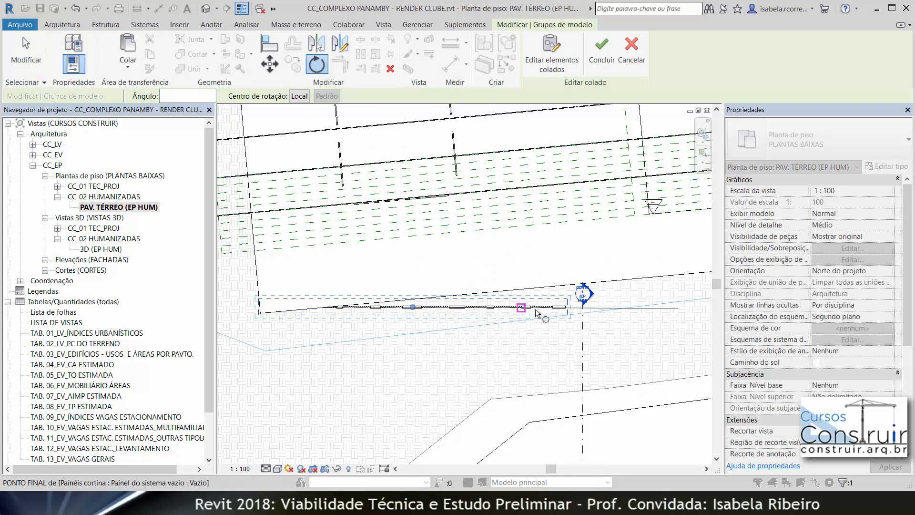
pyautogui.click(565, 308)
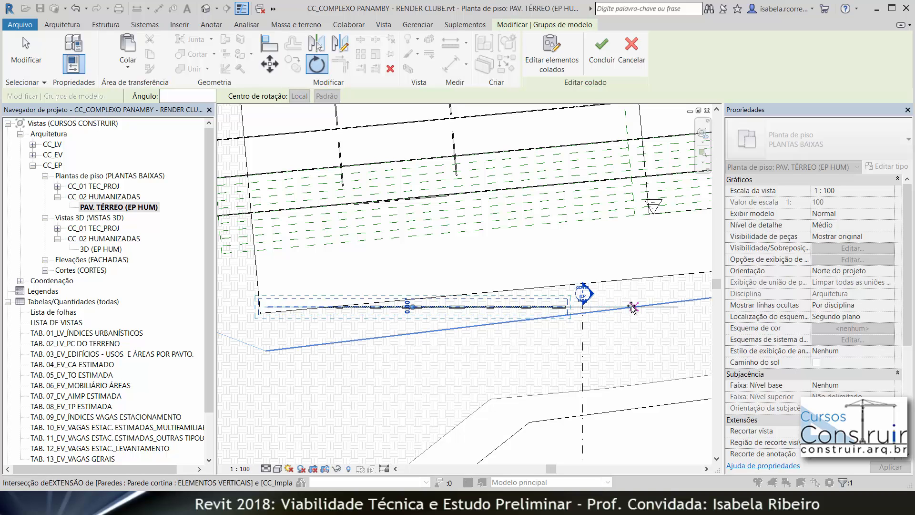
pyautogui.click(677, 300)
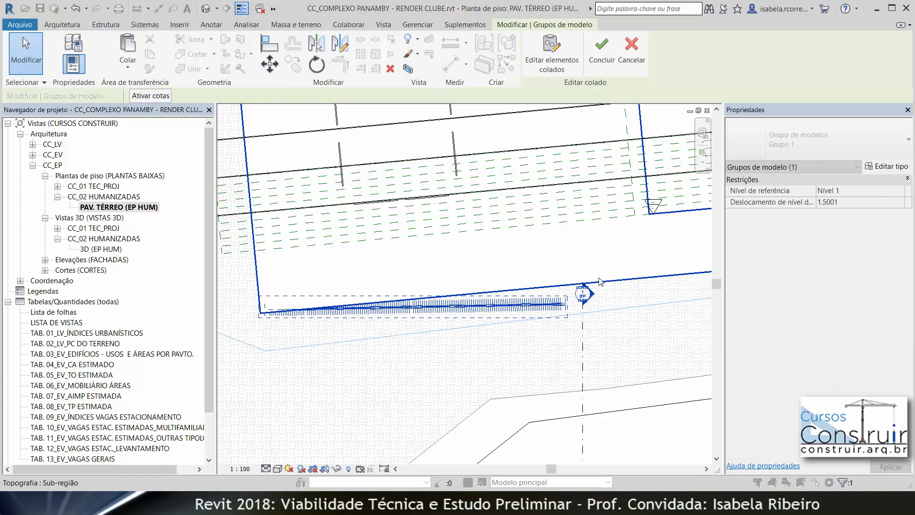
# Set the floor plan's visual style to Estrutura de arame and undo the last change to the pasted wall group.
pyautogui.click(278, 470)
pyautogui.click(302, 394)
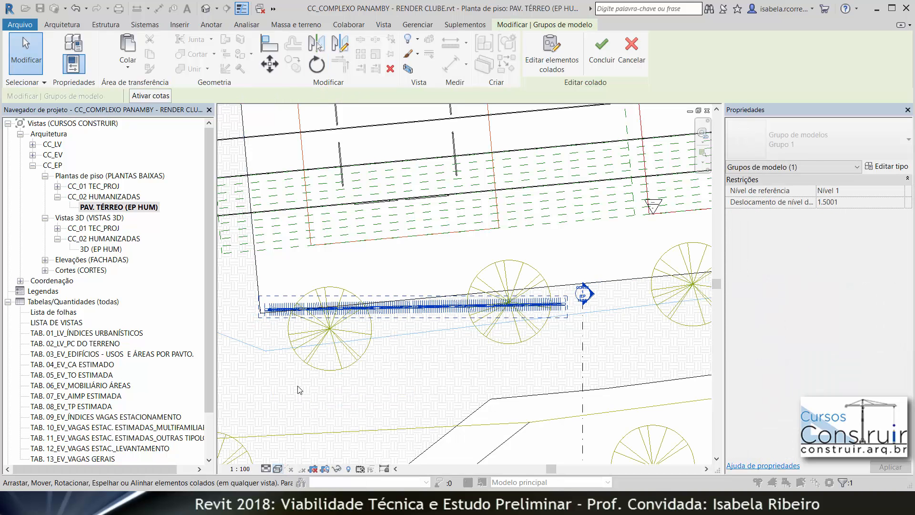
pyautogui.scroll(4, 377, 307)
pyautogui.scroll(-3, 377, 308)
pyautogui.moveTo(377, 308); pyautogui.dragTo(455, 314, button='middle')
pyautogui.hotkey('ctrl', 'z')
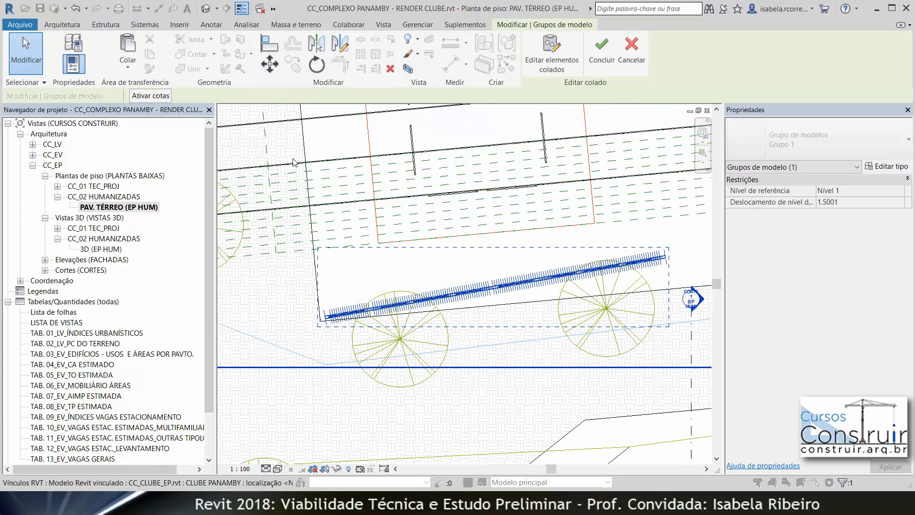
# Move the pasted wall group from its lower-left end corner onto the lower-left corner of the club's plot.
pyautogui.click(270, 65)
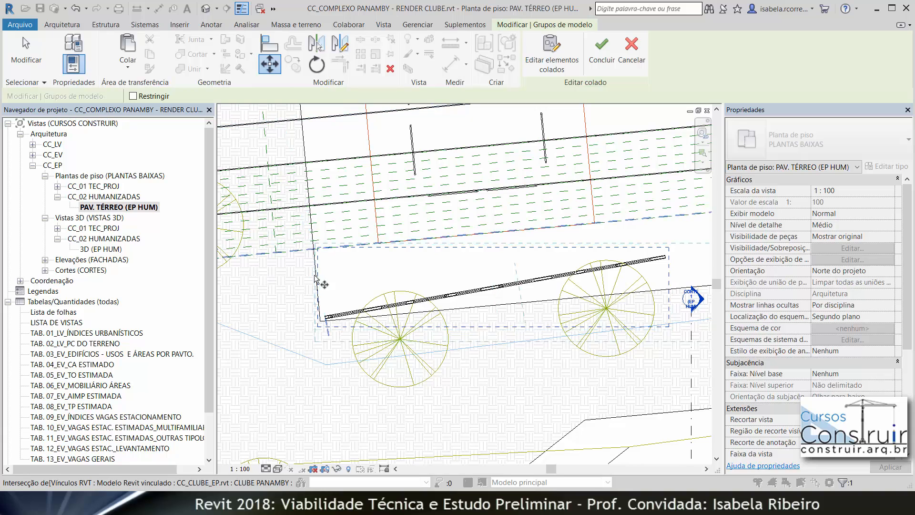
pyautogui.scroll(4, 340, 340)
pyautogui.moveTo(339, 341); pyautogui.dragTo(350, 268, button='middle')
pyautogui.scroll(3, 350, 347)
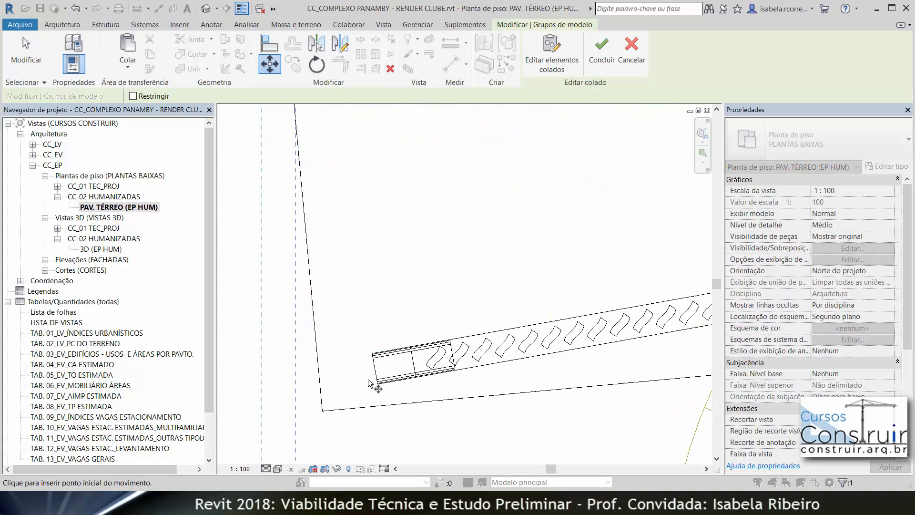
pyautogui.click(384, 392)
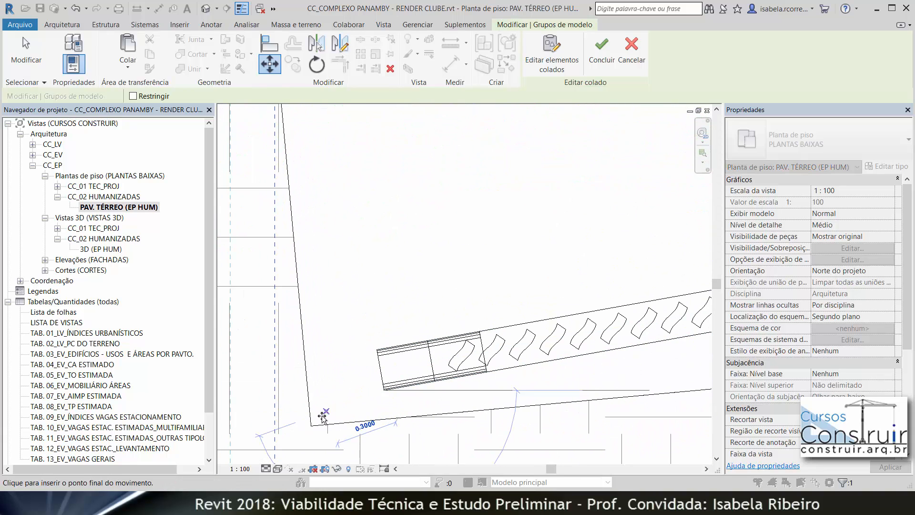
pyautogui.scroll(4, 310, 426)
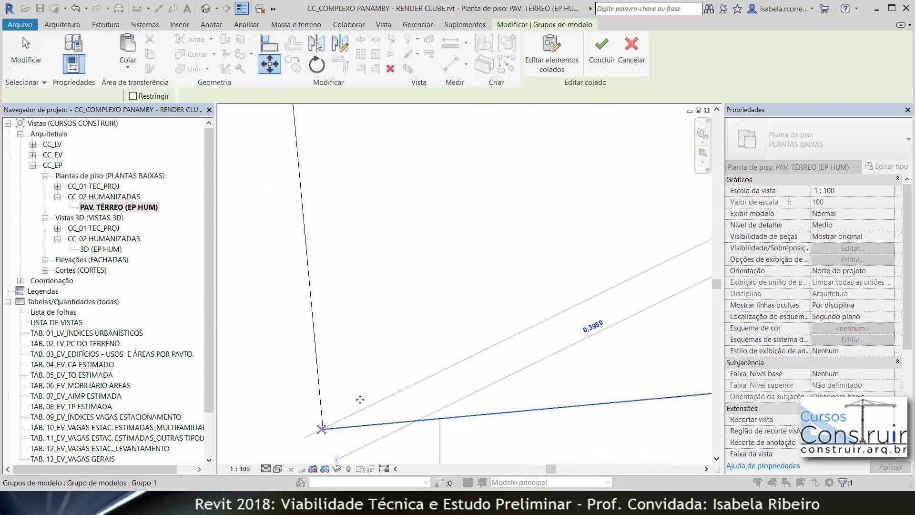
pyautogui.click(326, 424)
# Rotate the wall group about the plot corner, from the Genérico - 200 mm wall face to the plot's lower boundary line.
pyautogui.scroll(-5, 439, 368)
pyautogui.scroll(-4, 439, 368)
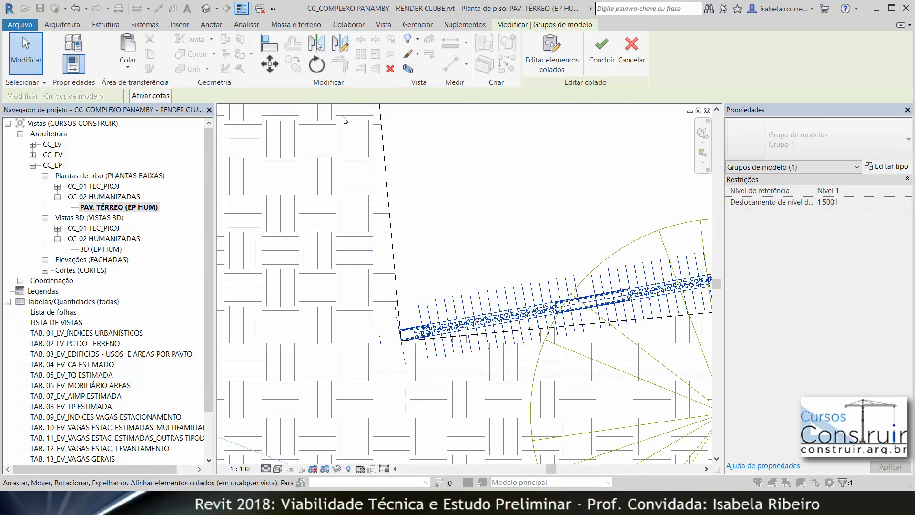
pyautogui.click(316, 64)
pyautogui.scroll(4, 529, 255)
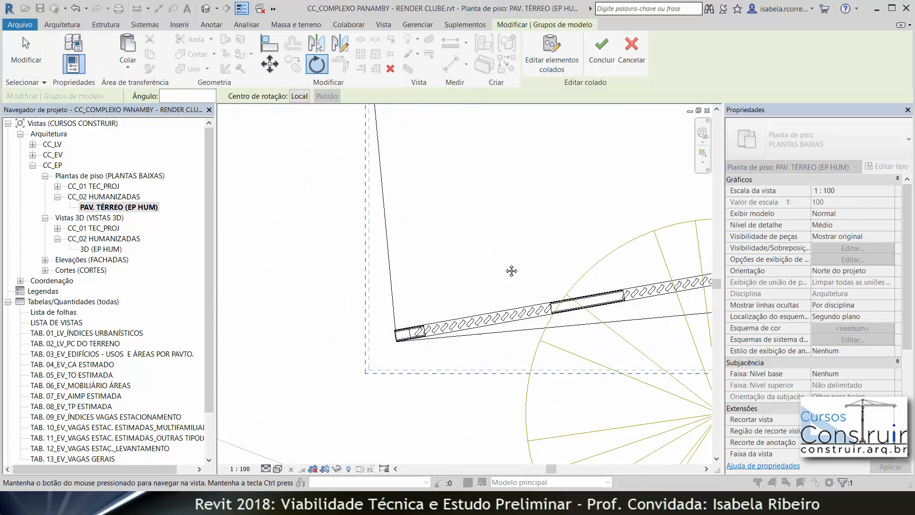
pyautogui.scroll(-3, 496, 291)
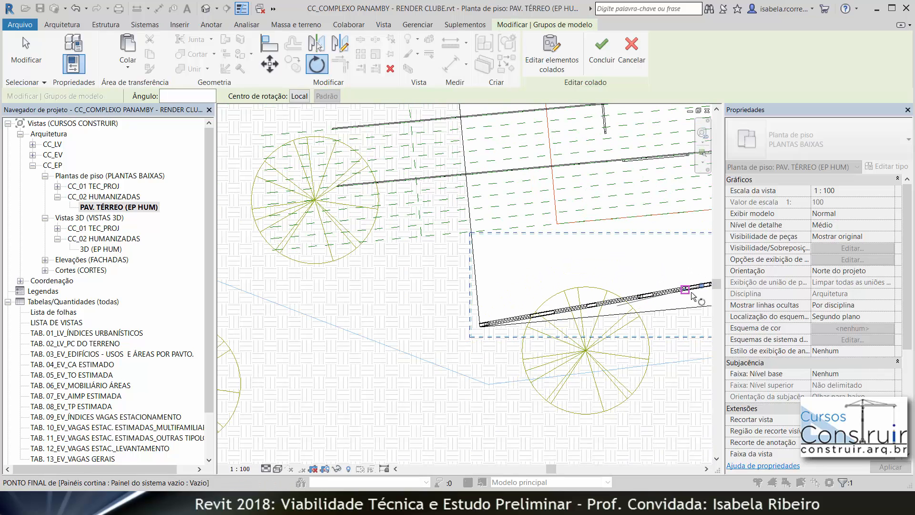
pyautogui.moveTo(701, 286); pyautogui.dragTo(479, 331)
pyautogui.scroll(5, 499, 328)
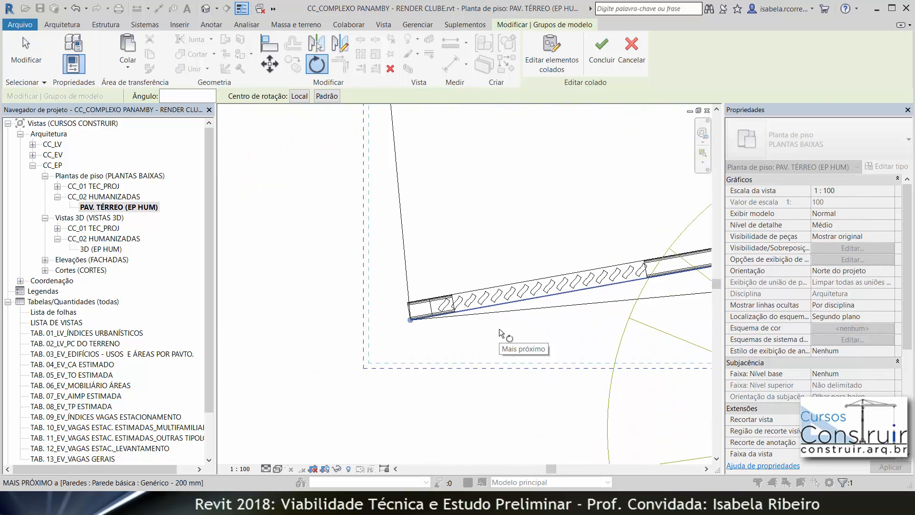
pyautogui.click(535, 291)
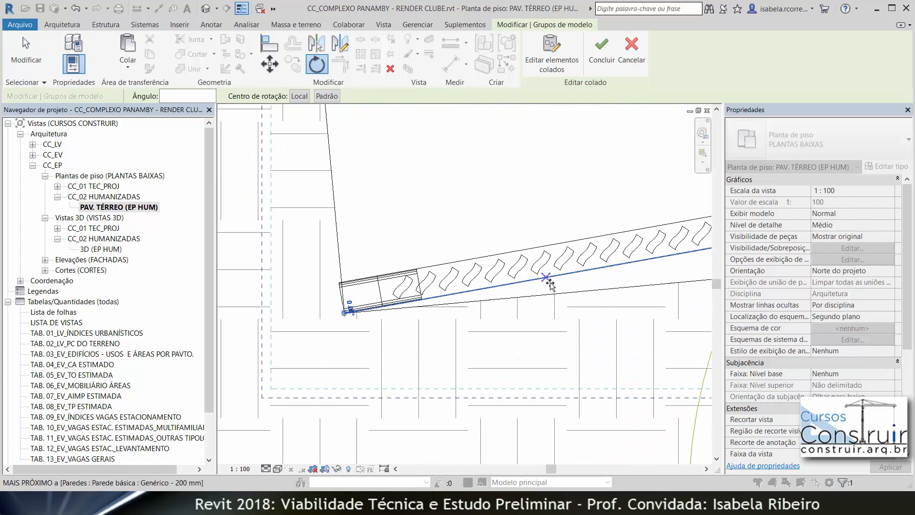
pyautogui.click(559, 296)
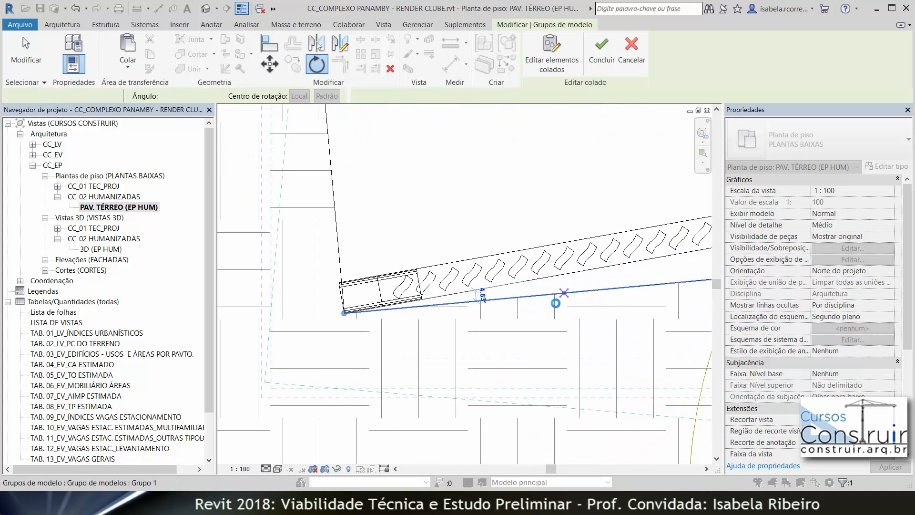
# Examine how far the rotated wall group extends along the lower boundary of the club's plot.
pyautogui.scroll(-4, 494, 356)
pyautogui.scroll(-2, 494, 356)
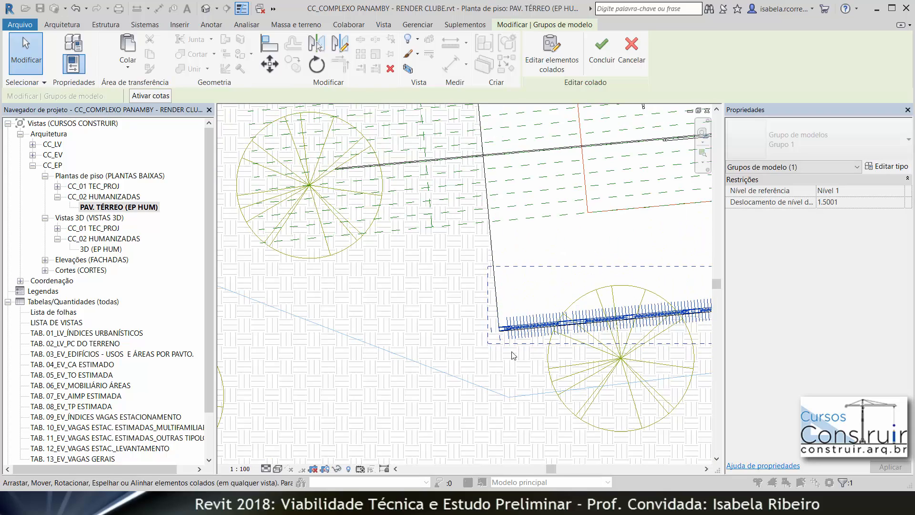
pyautogui.moveTo(512, 355); pyautogui.dragTo(247, 358, button='middle')
pyautogui.moveTo(410, 396); pyautogui.dragTo(251, 400, button='middle')
pyautogui.scroll(-5, 513, 392)
pyautogui.moveTo(428, 413); pyautogui.dragTo(290, 399, button='middle')
pyautogui.scroll(-4, 452, 383)
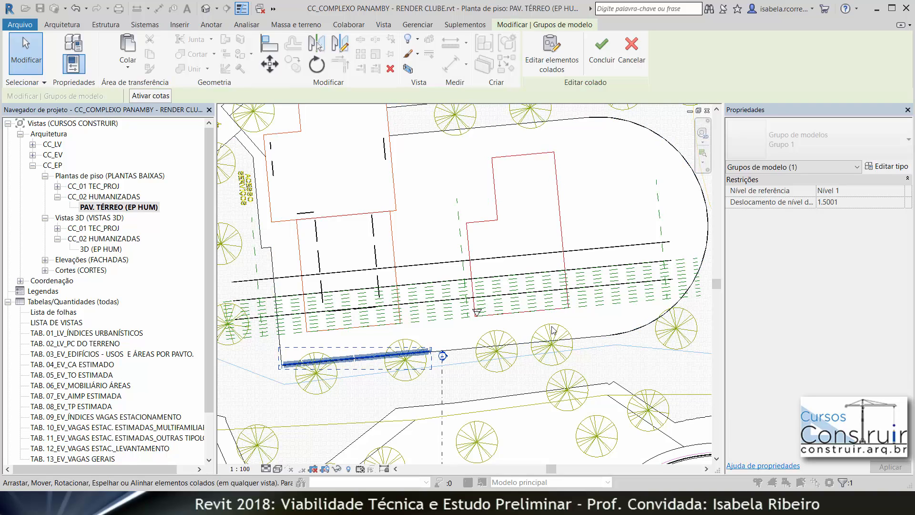
pyautogui.scroll(5, 431, 352)
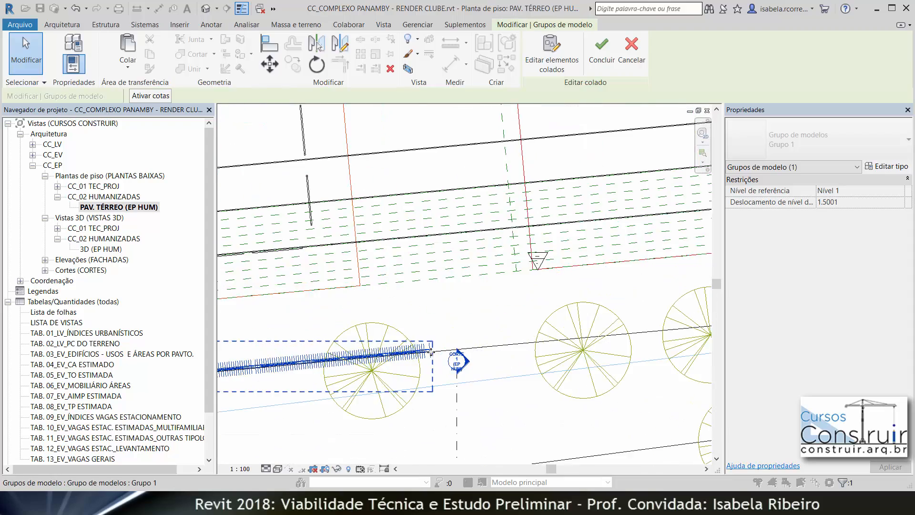
pyautogui.scroll(-3, 455, 327)
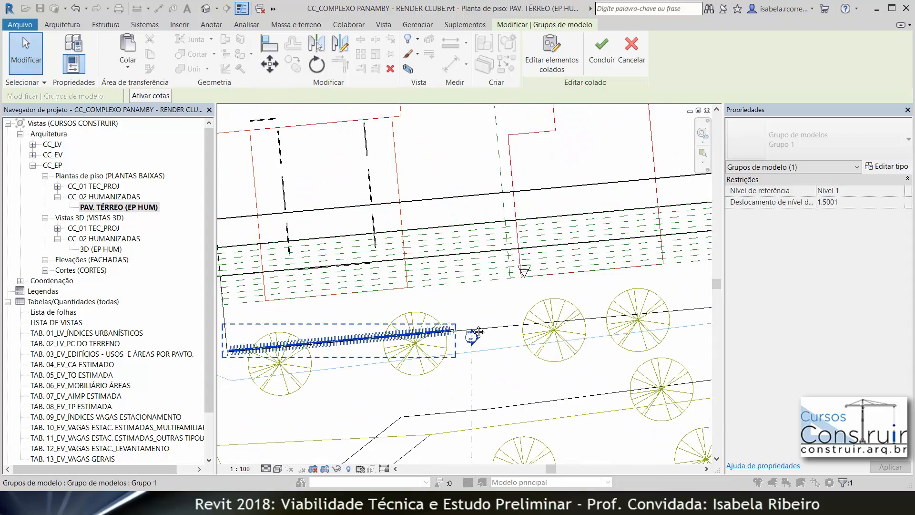
# Finish placing the pasted wall group and accept the overlapping walls warning.
pyautogui.scroll(6, 286, 339)
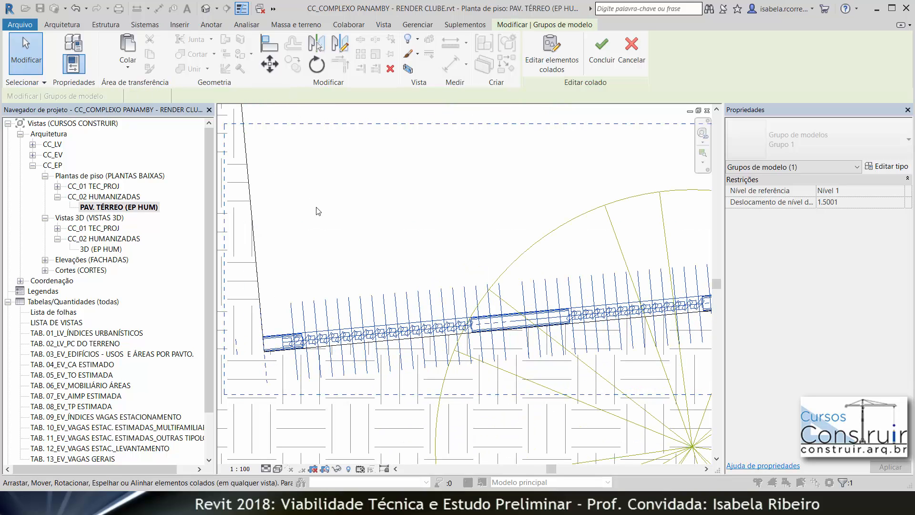
pyautogui.click(318, 233)
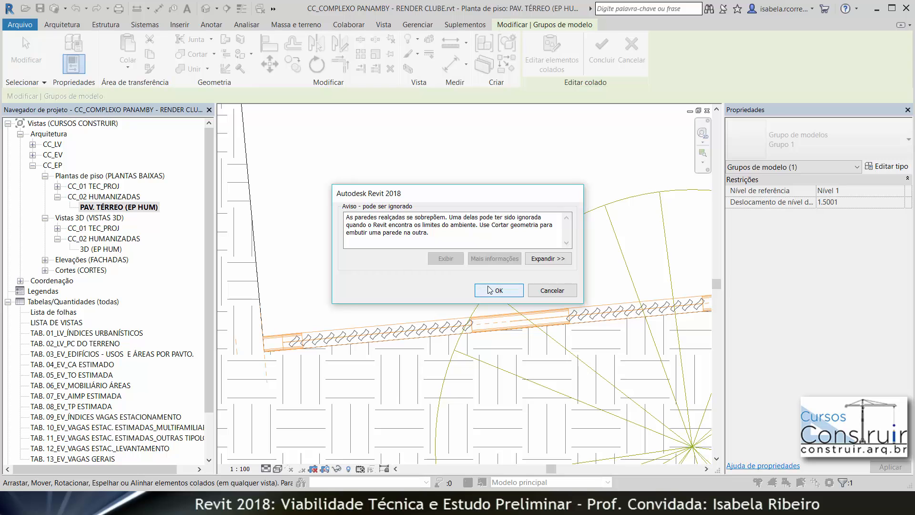
pyautogui.click(490, 289)
# Copy the ELEMENTOS VERTICAIS curtain wall and its Genérico - 200 mm wall end to end along the club plot's lower boundary.
pyautogui.scroll(-5, 420, 275)
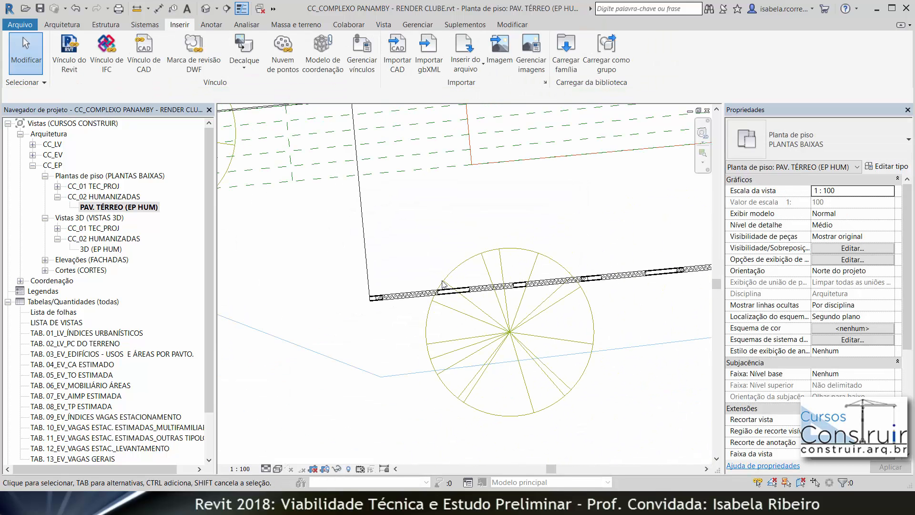
pyautogui.moveTo(453, 317); pyautogui.dragTo(304, 343, button='middle')
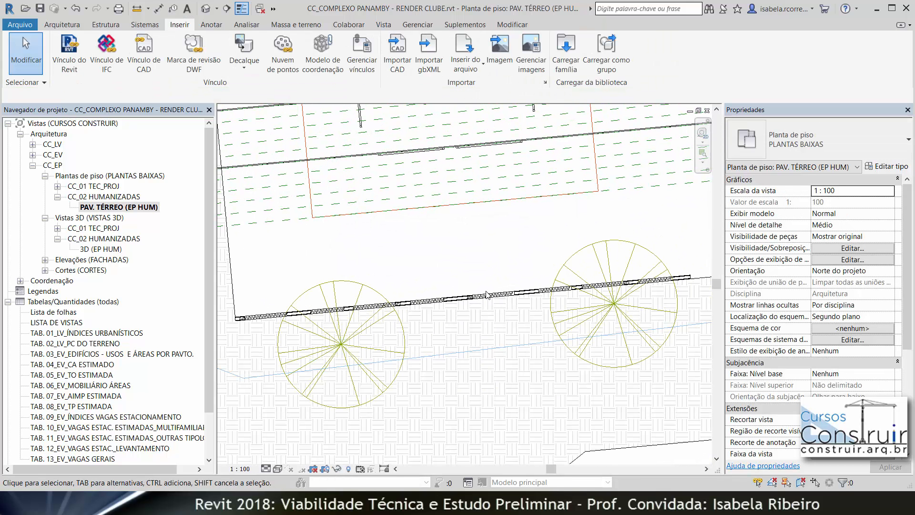
pyautogui.click(465, 299)
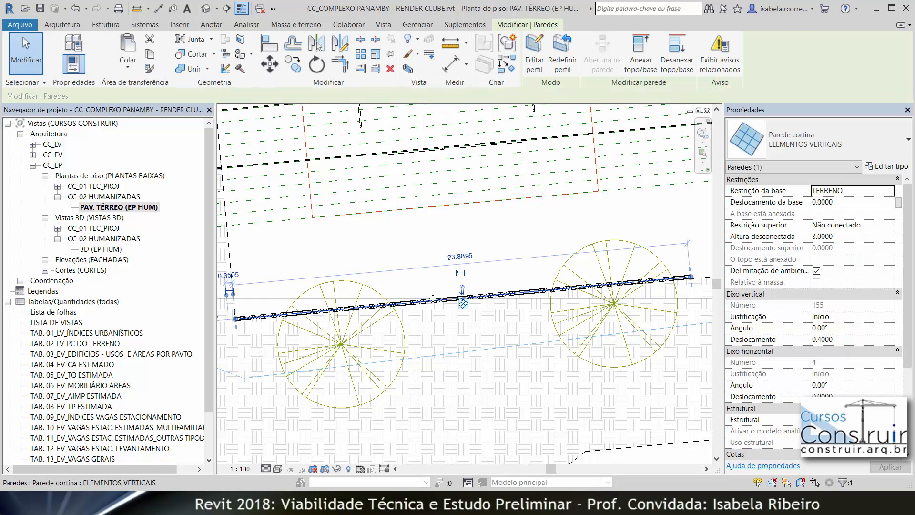
pyautogui.scroll(3, 432, 300)
pyautogui.scroll(3, 433, 299)
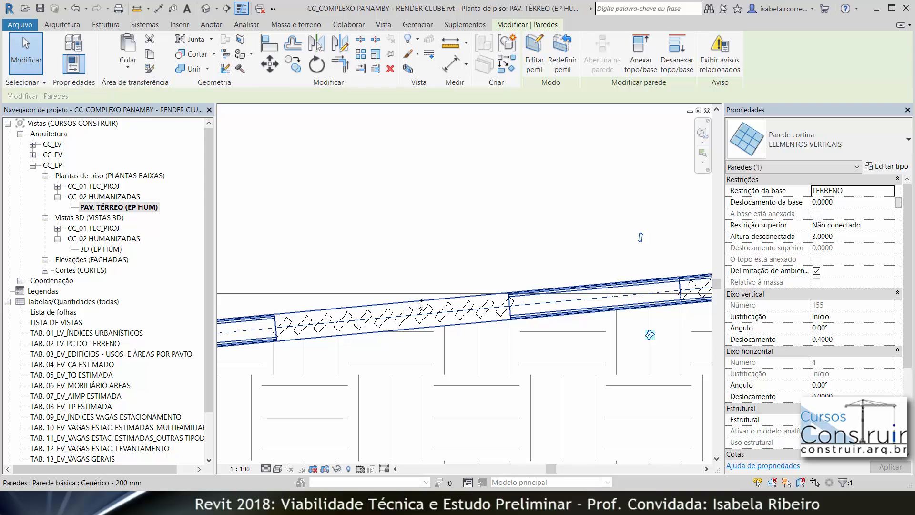
pyautogui.keyDown('ctrl'); pyautogui.click(418, 305); pyautogui.keyUp('ctrl')
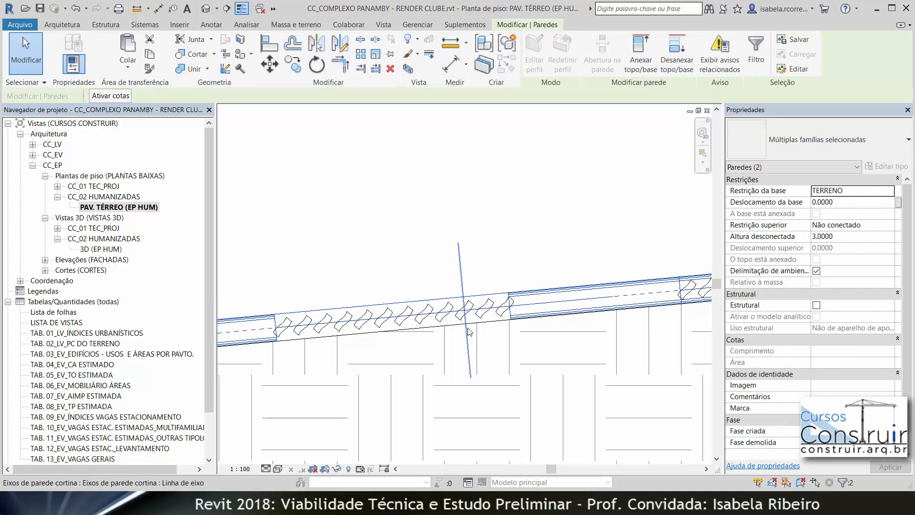
pyautogui.scroll(-5, 469, 332)
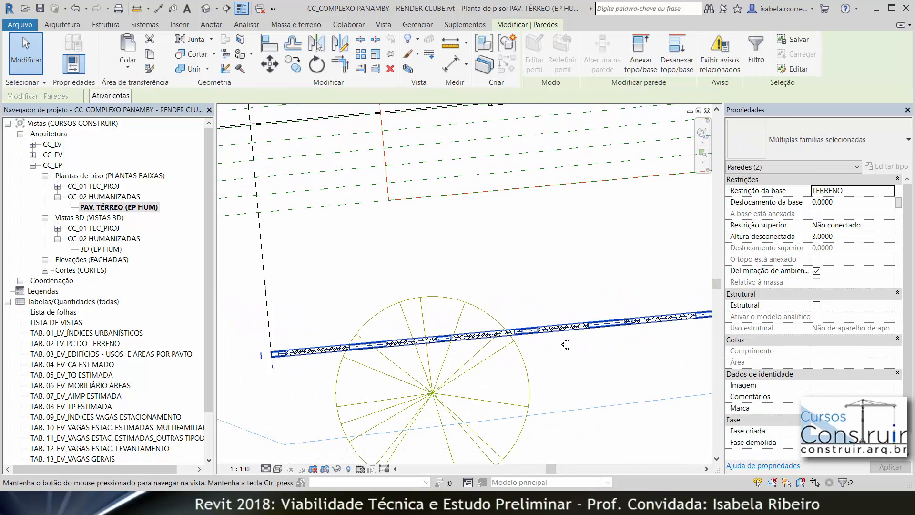
pyautogui.scroll(4, 403, 326)
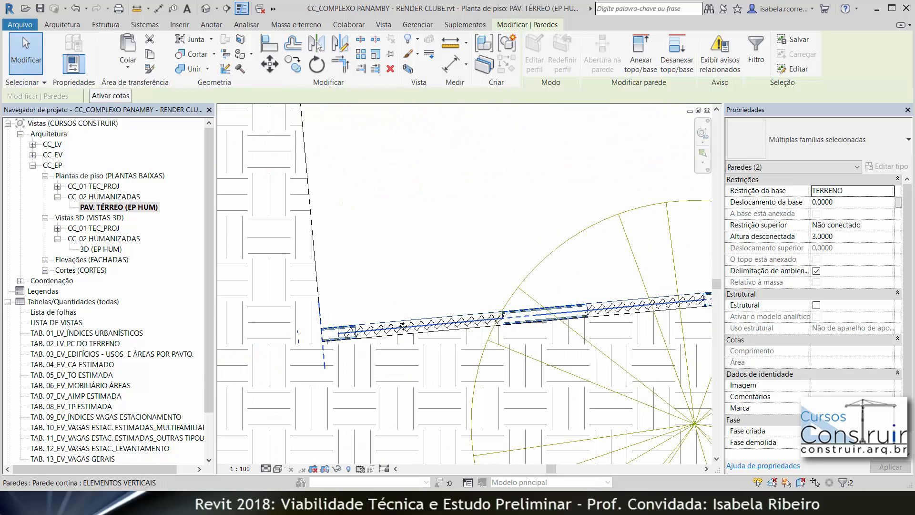
pyautogui.click(292, 64)
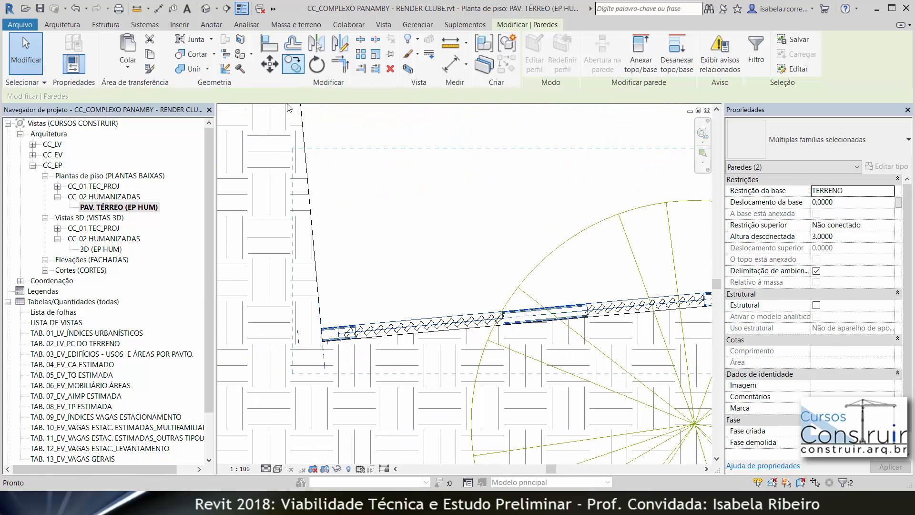
pyautogui.scroll(3, 320, 373)
pyautogui.click(350, 447)
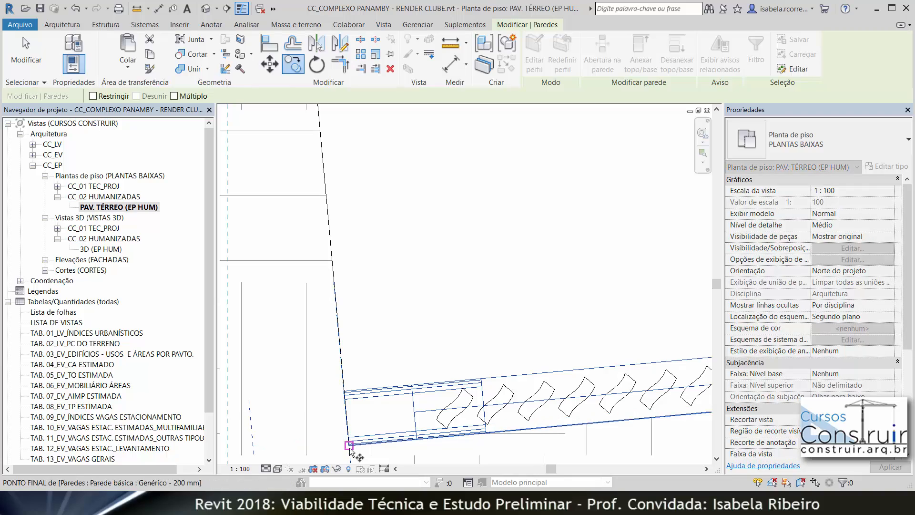
pyautogui.scroll(-5, 400, 425)
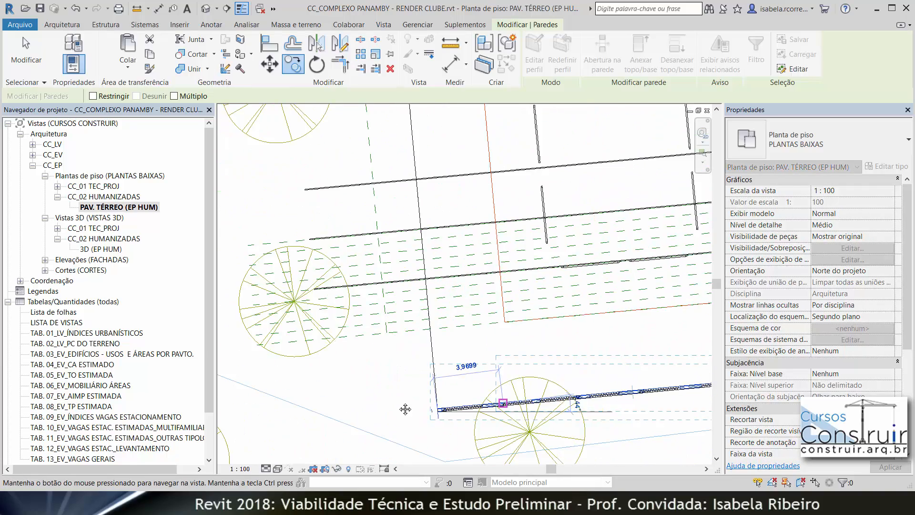
pyautogui.scroll(5, 616, 396)
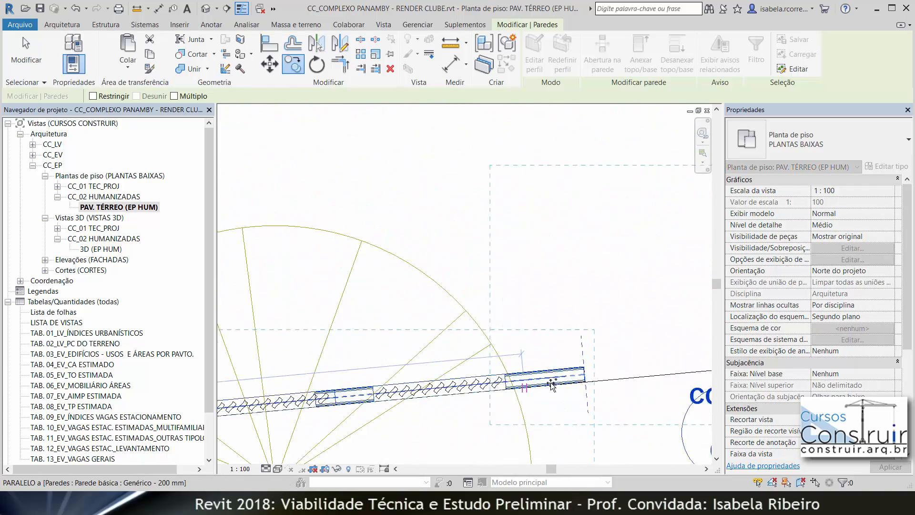
pyautogui.scroll(4, 587, 385)
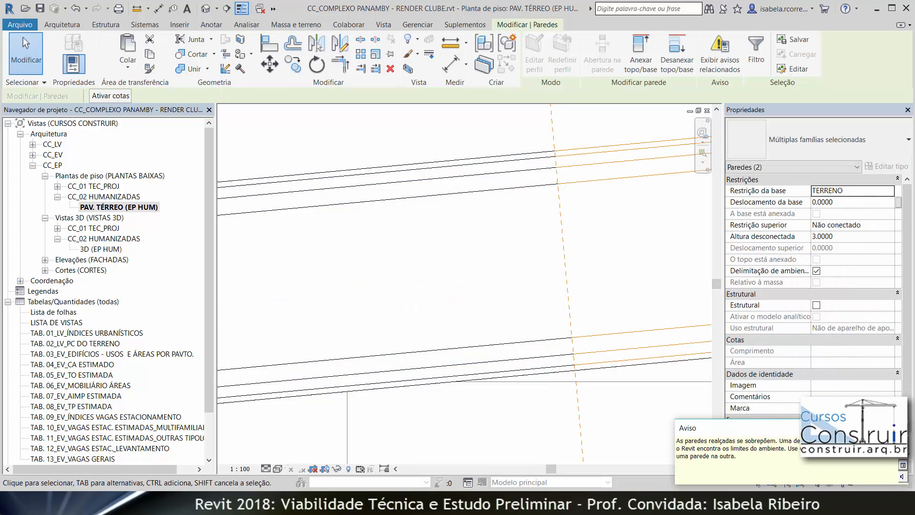
# Examine how far the copied walls extend along the plot's lower boundary towards its curve.
pyautogui.scroll(-5, 326, 351)
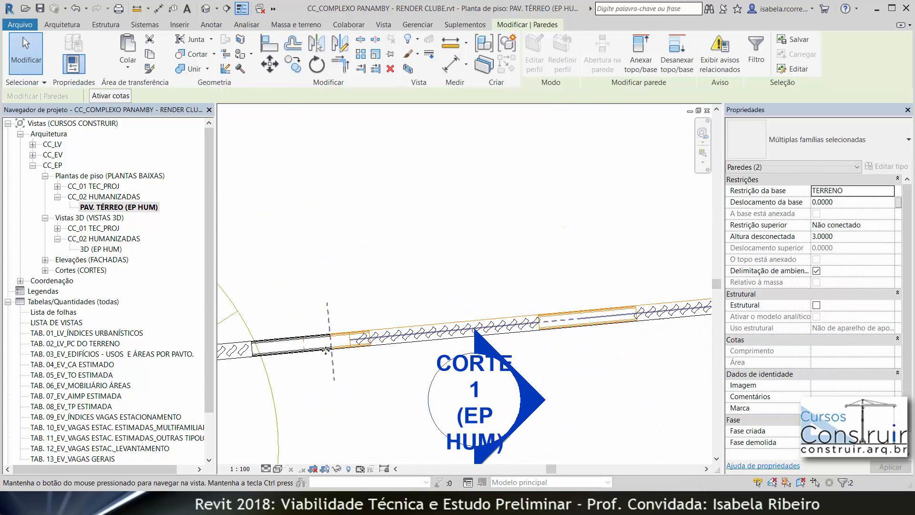
pyautogui.scroll(-5, 327, 350)
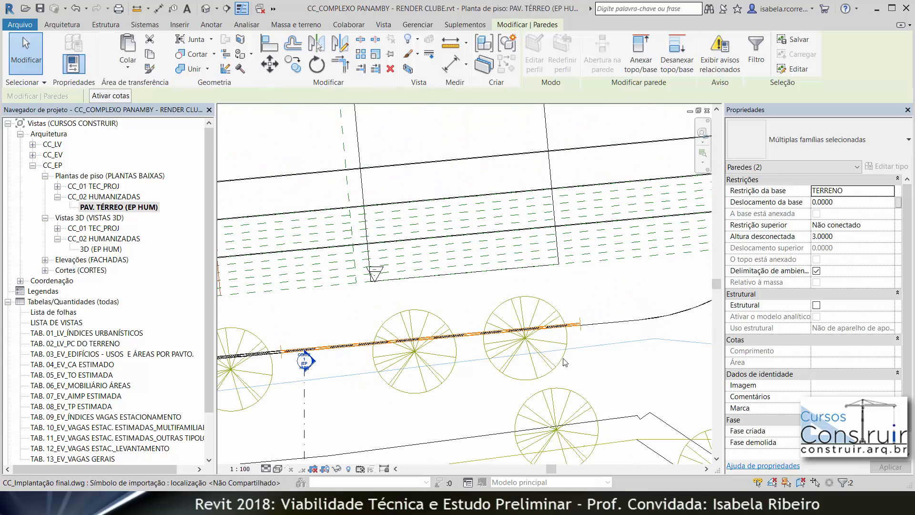
pyautogui.scroll(3, 564, 362)
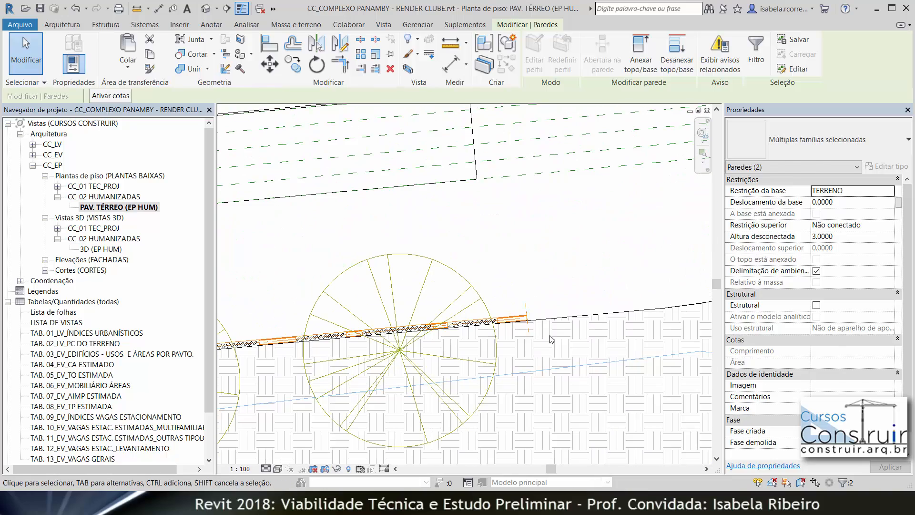
pyautogui.press('Escape')
pyautogui.scroll(-3, 554, 324)
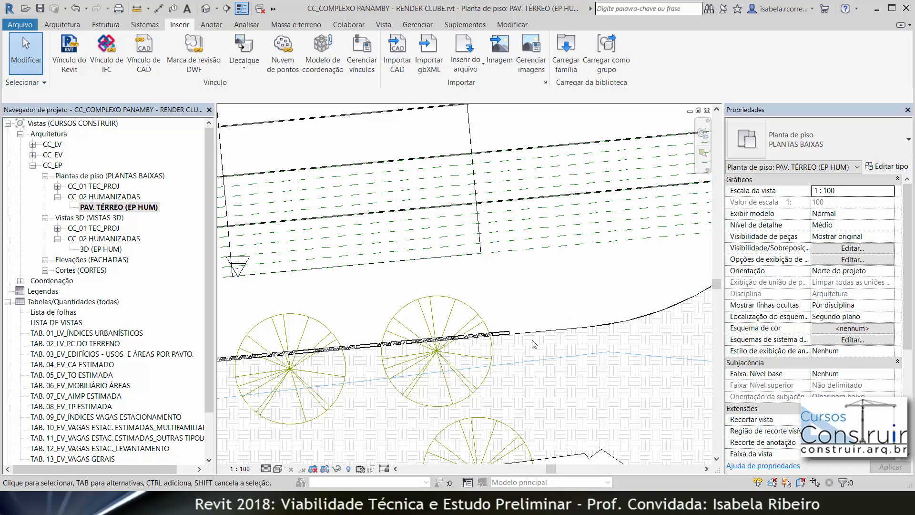
pyautogui.moveTo(533, 352); pyautogui.dragTo(600, 344, button='middle')
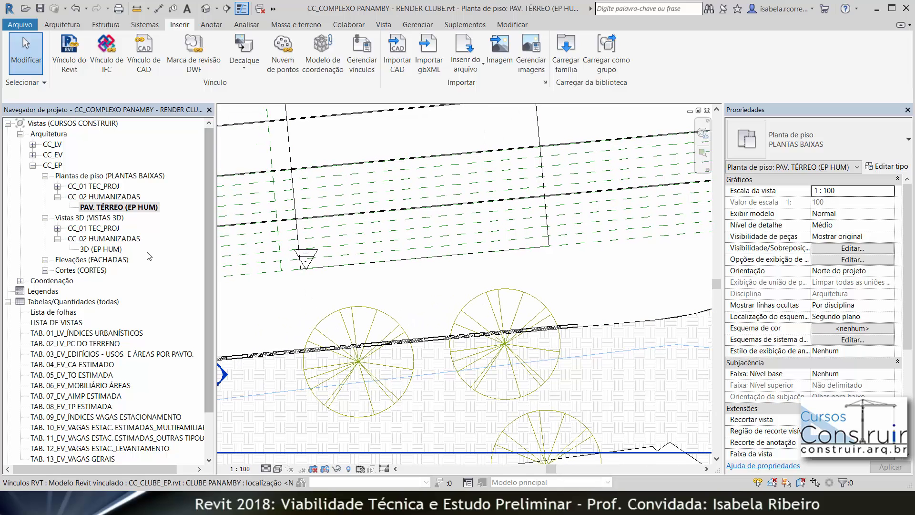
# In the 3D (EP HUM) view, set the base constraint of the original curtain wall and Genérico - 200 mm wall to NIVEL COND.
pyautogui.doubleClick(120, 250)
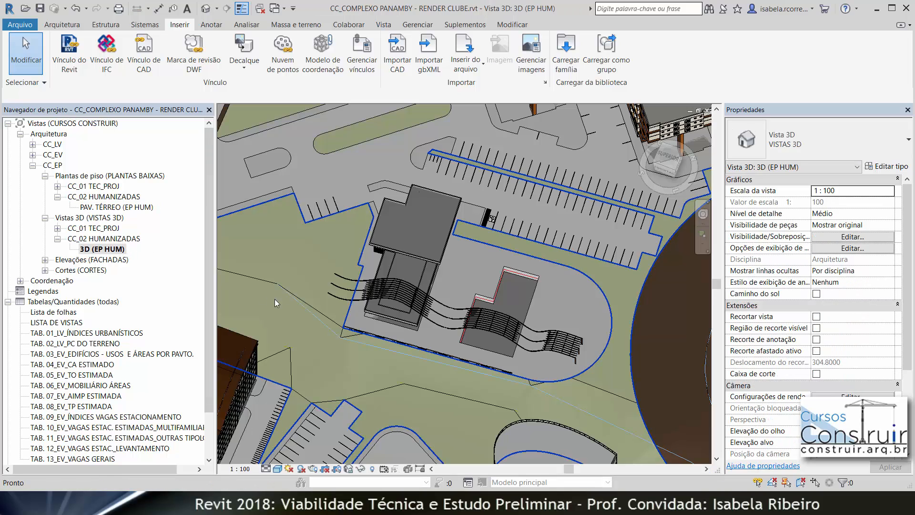
pyautogui.keyDown('shift'); pyautogui.moveTo(404, 359); pyautogui.dragTo(401, 372, button='middle'); pyautogui.keyUp('shift')
pyautogui.scroll(6, 402, 372)
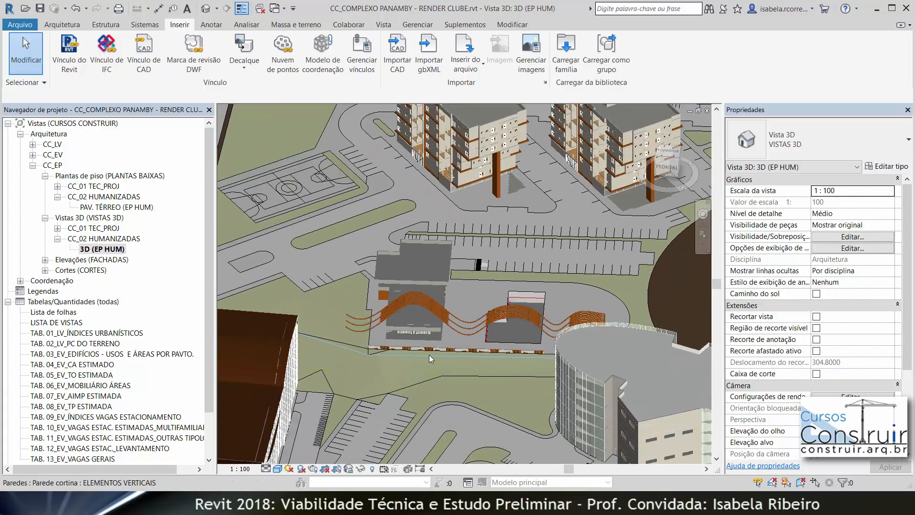
pyautogui.scroll(3, 400, 354)
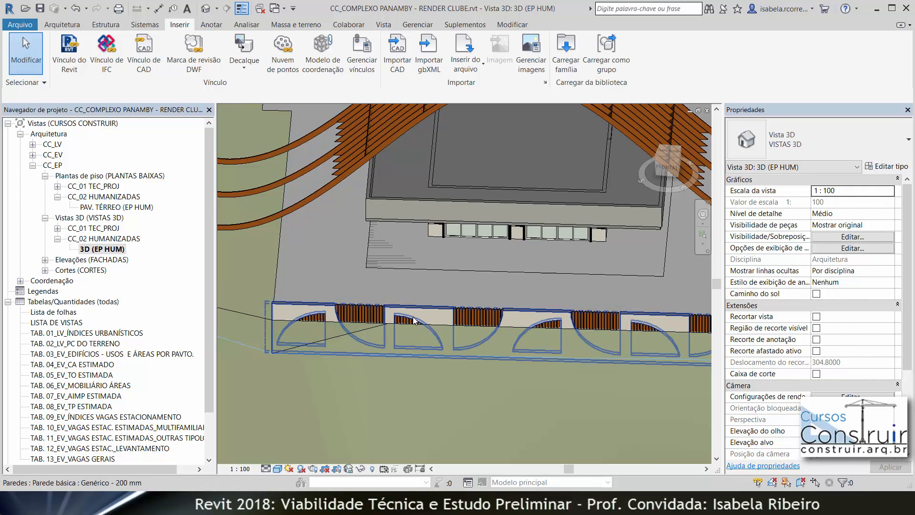
pyautogui.click(400, 316)
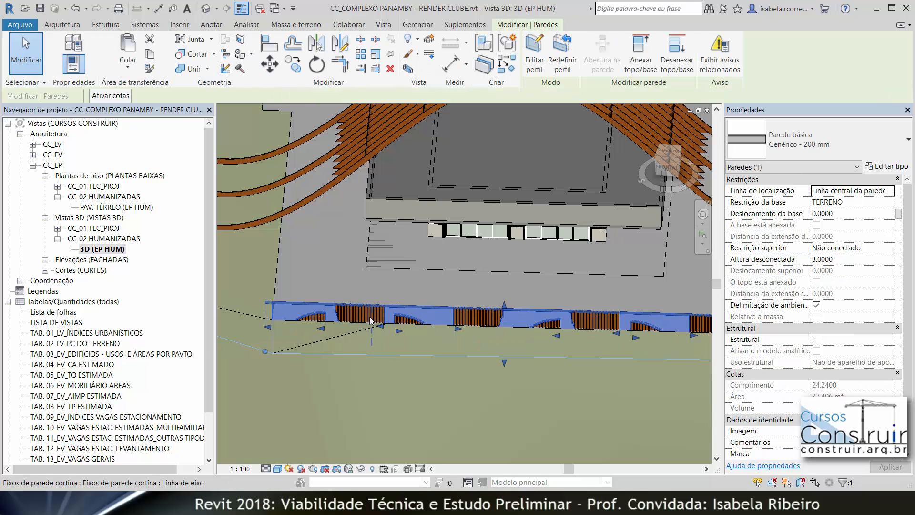
pyautogui.press('Tab')
pyautogui.keyDown('ctrl'); pyautogui.click(370, 316); pyautogui.keyUp('ctrl')
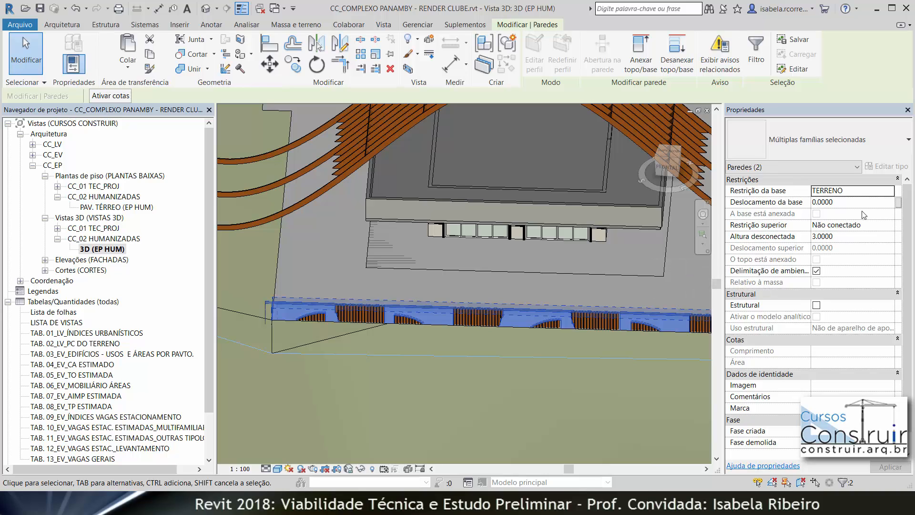
pyautogui.click(889, 191)
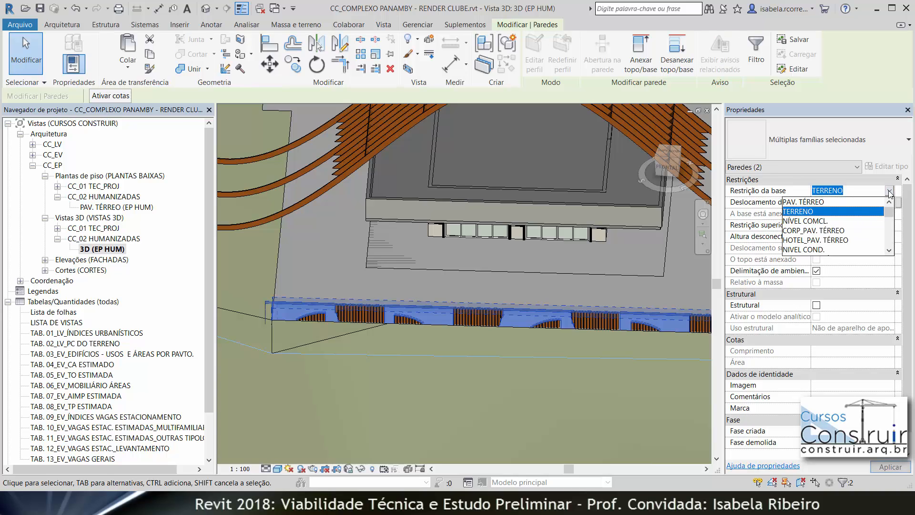
pyautogui.click(821, 249)
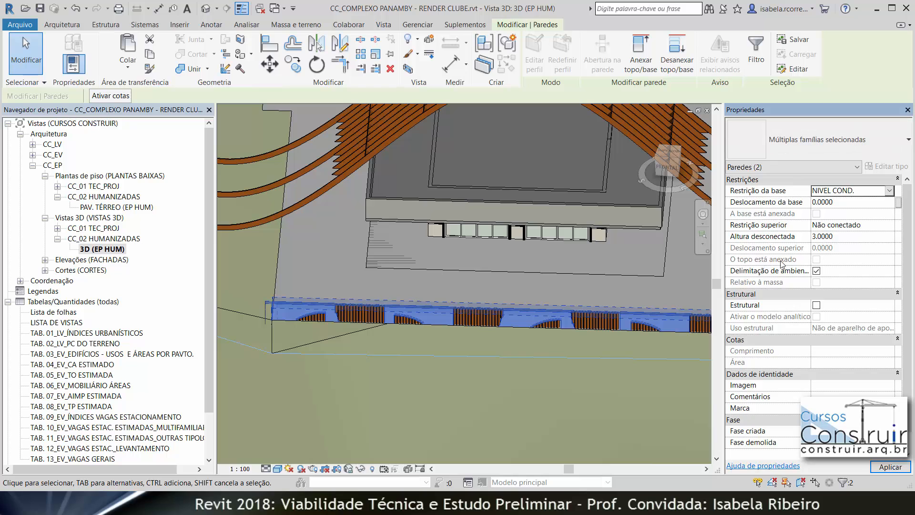
pyautogui.press('Escape')
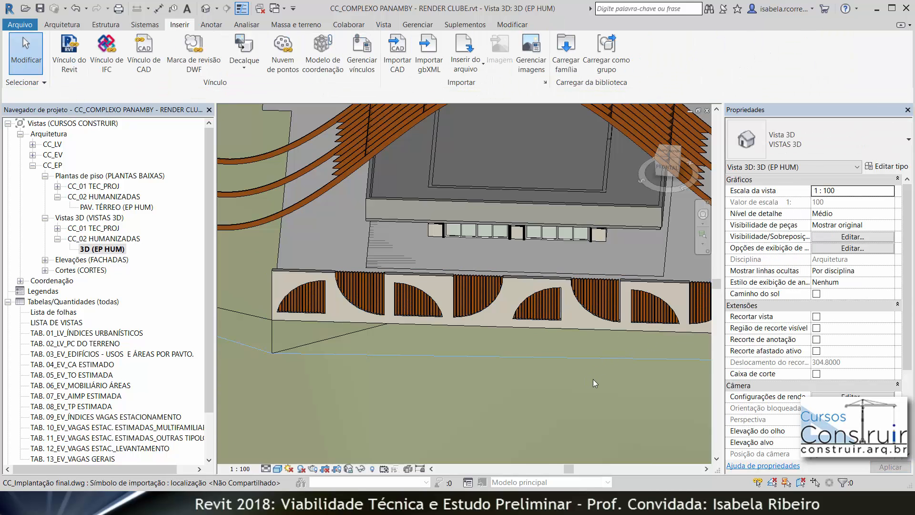
# Set the base constraint of the copied curtain wall and its Genérico - 200 mm wall to NIVEL COND.
pyautogui.scroll(-3, 593, 379)
pyautogui.scroll(5, 470, 348)
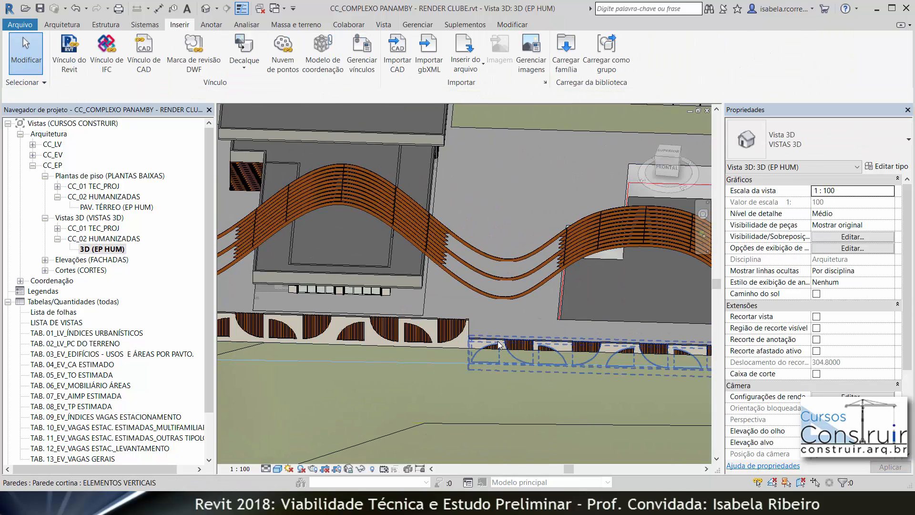
pyautogui.click(519, 345)
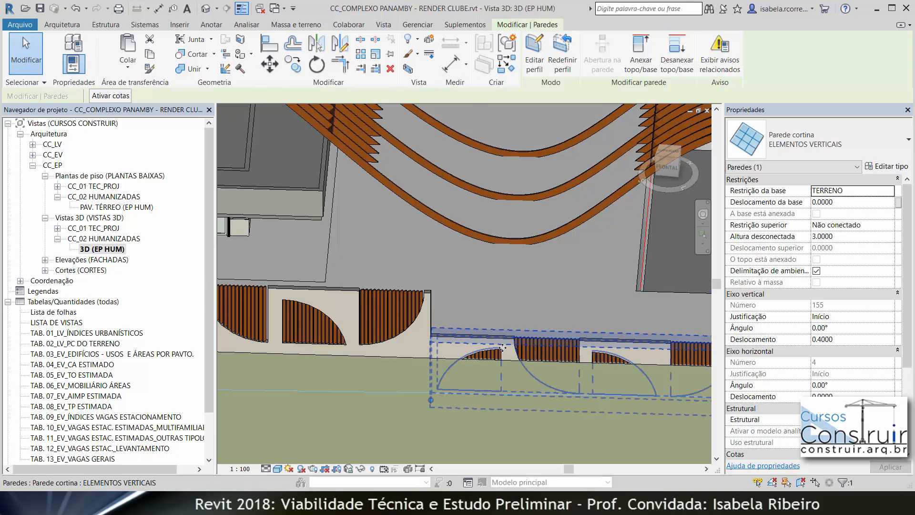
pyautogui.scroll(3, 510, 359)
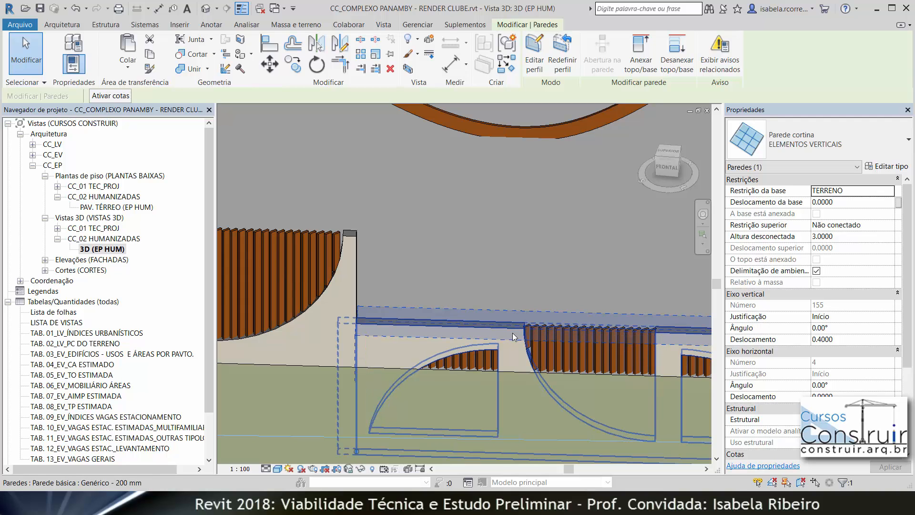
pyautogui.keyDown('ctrl'); pyautogui.click(513, 333); pyautogui.keyUp('ctrl')
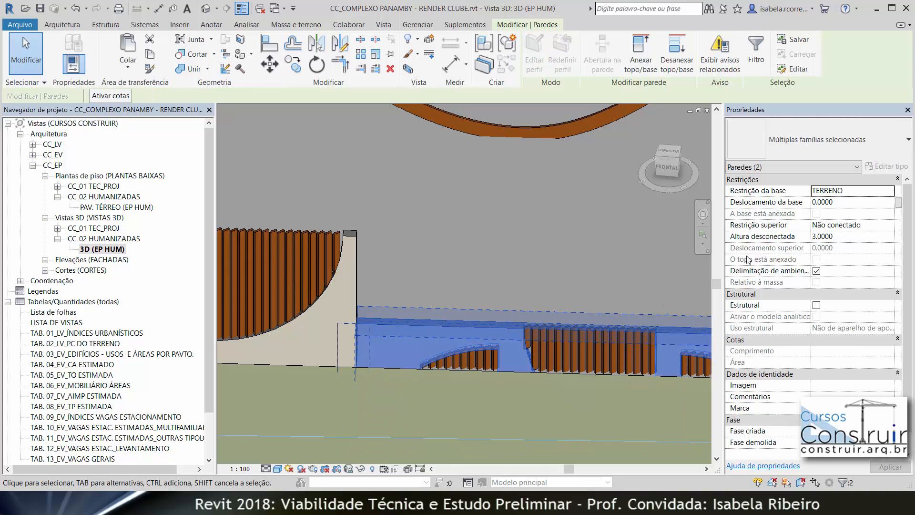
pyautogui.click(889, 196)
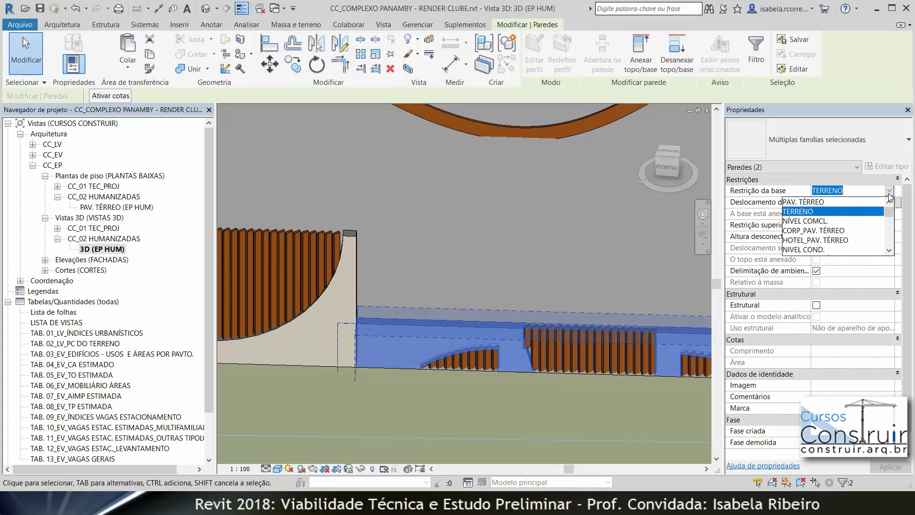
pyautogui.click(820, 249)
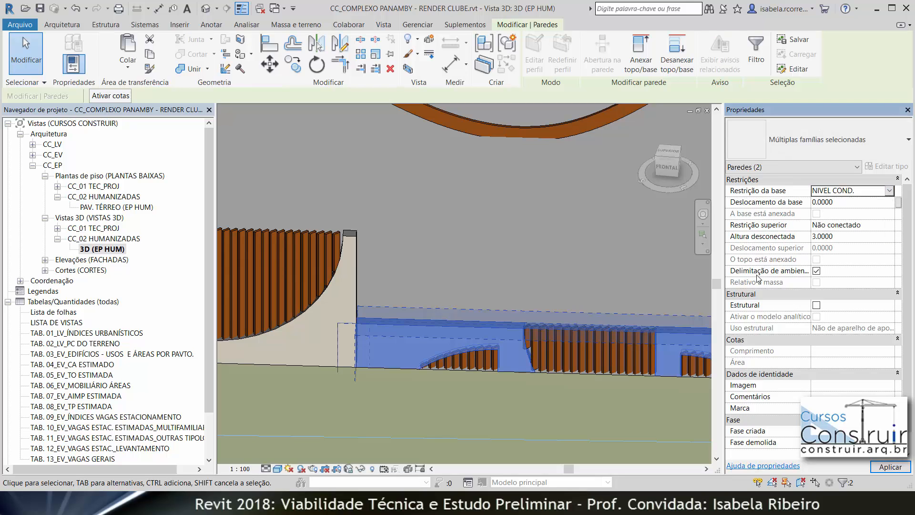
pyautogui.click(471, 405)
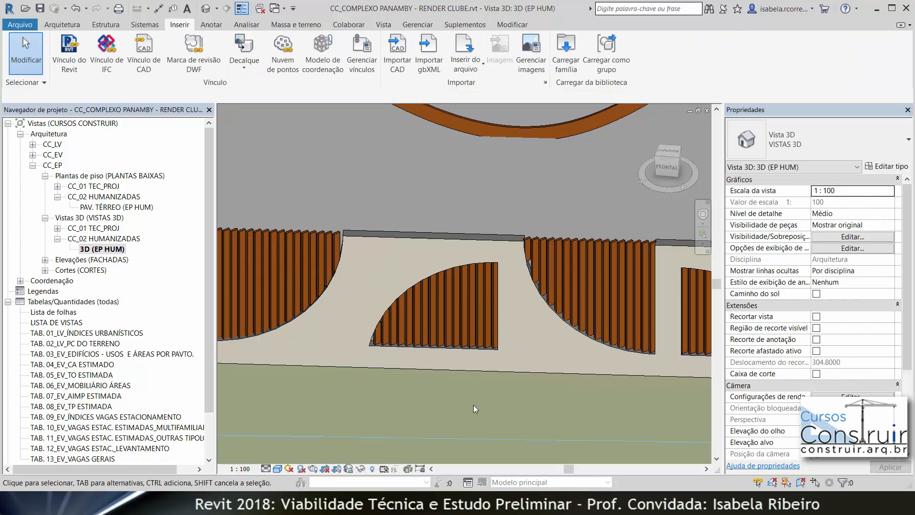
# Inspect the full run of decorative walls in front of the club from an angled 3D viewpoint.
pyautogui.scroll(-5, 498, 394)
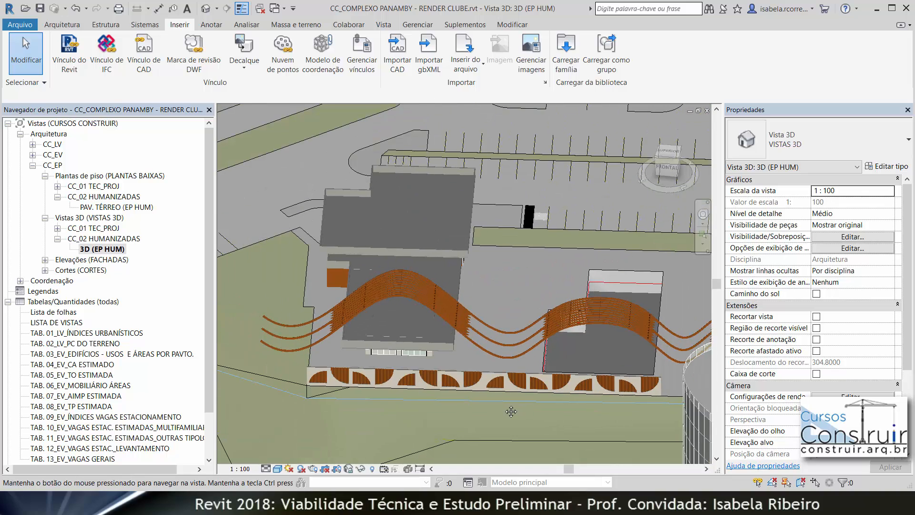
pyautogui.scroll(-4, 488, 401)
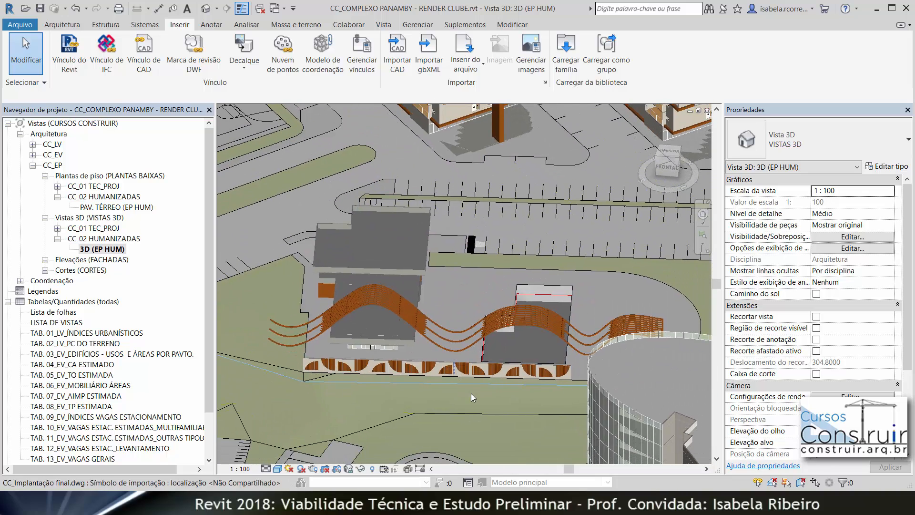
pyautogui.keyDown('shift'); pyautogui.moveTo(470, 396); pyautogui.dragTo(548, 368, button='middle'); pyautogui.keyUp('shift')
pyautogui.scroll(8, 450, 383)
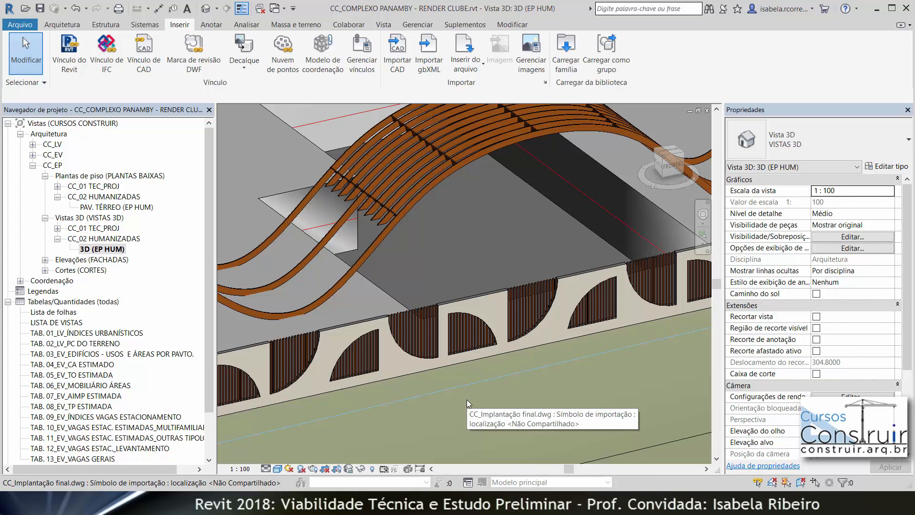
# Inspect the decorative walls in front of and behind the club and beside the sports court in 3D.
pyautogui.scroll(-4, 496, 388)
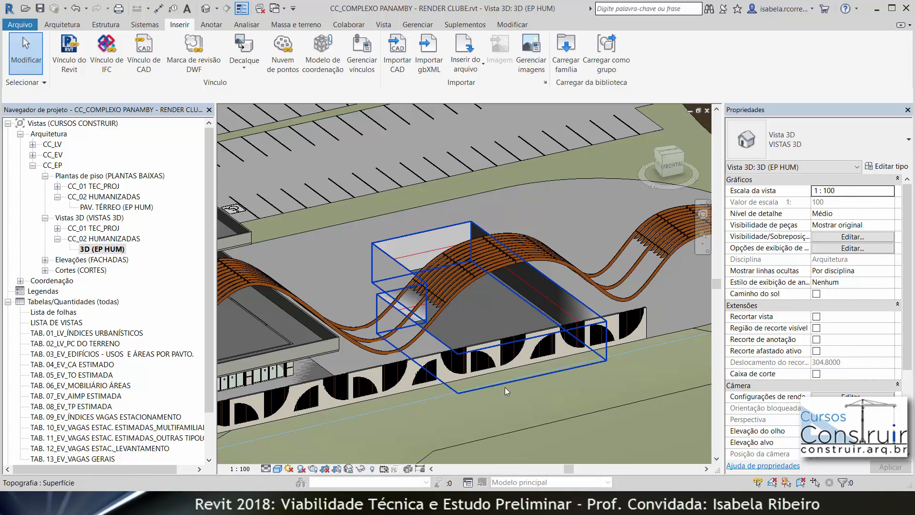
pyautogui.scroll(-3, 504, 387)
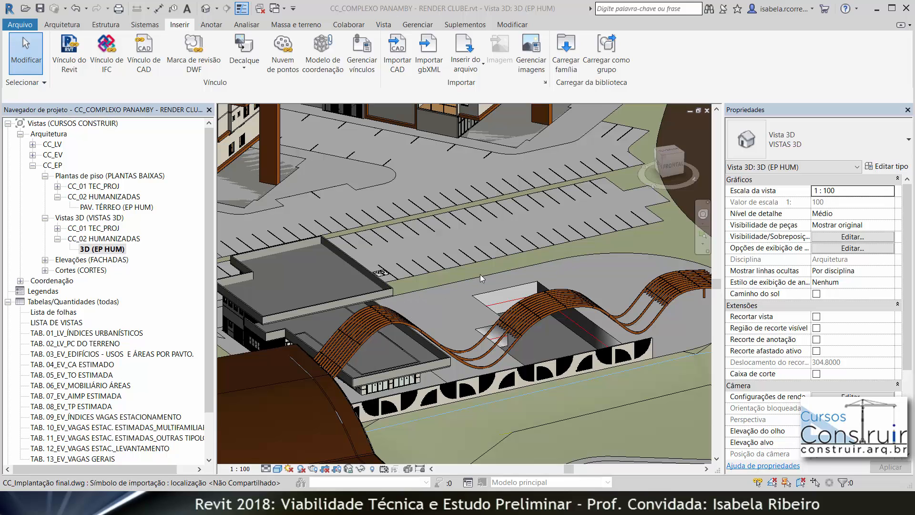
pyautogui.scroll(-5, 480, 274)
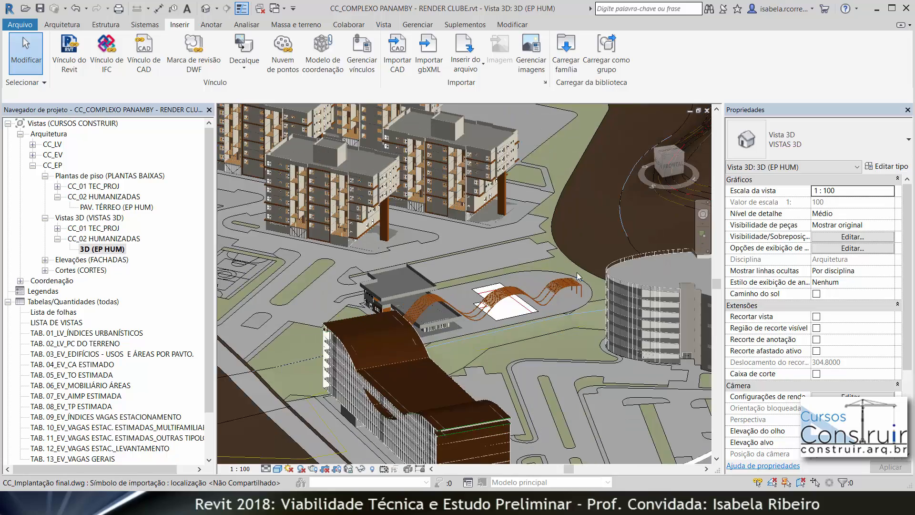
pyautogui.moveTo(469, 292); pyautogui.dragTo(578, 274, button='middle')
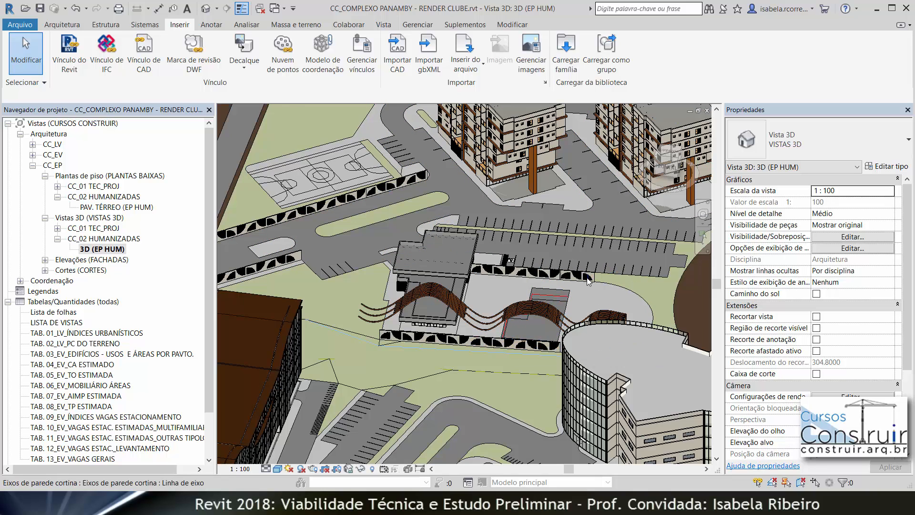
pyautogui.scroll(5, 580, 285)
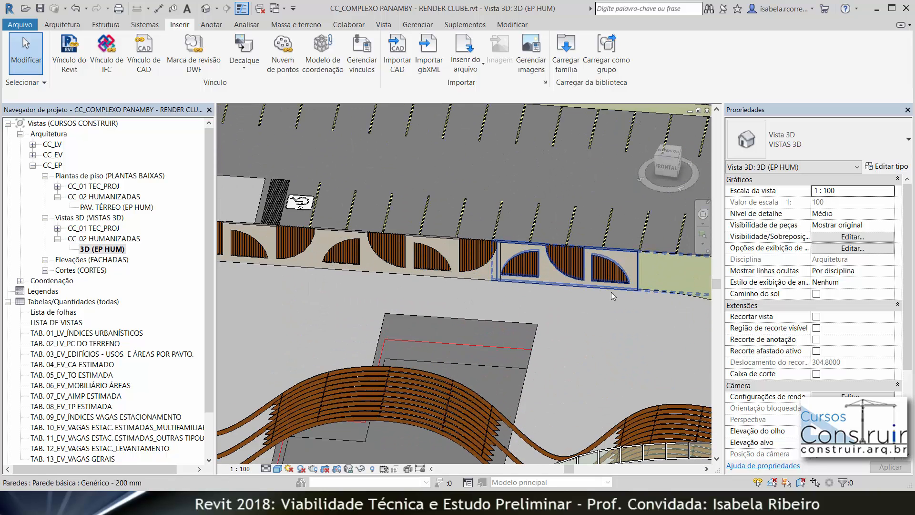
pyautogui.scroll(-2, 632, 299)
pyautogui.scroll(-2, 632, 299)
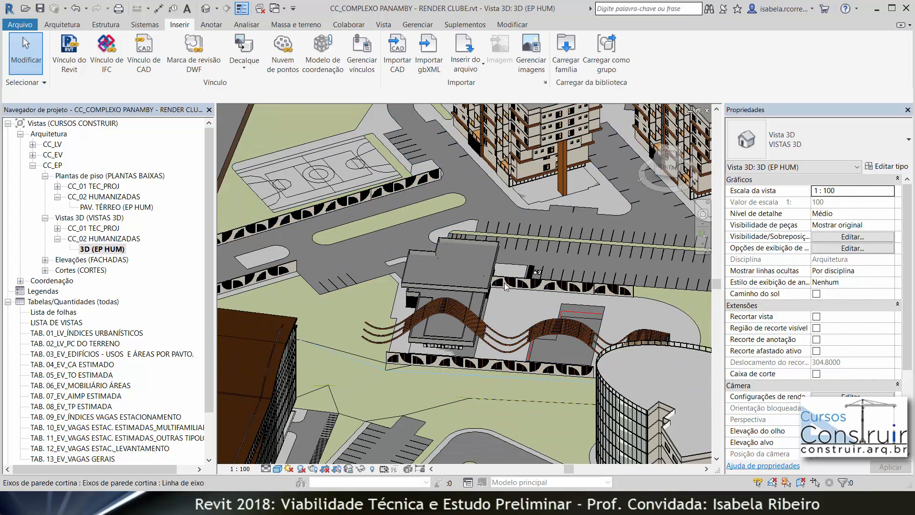
# Check the profile sketches of the end curtain wall and its Genérico - 200 mm wall beside the sports court.
pyautogui.click(408, 187)
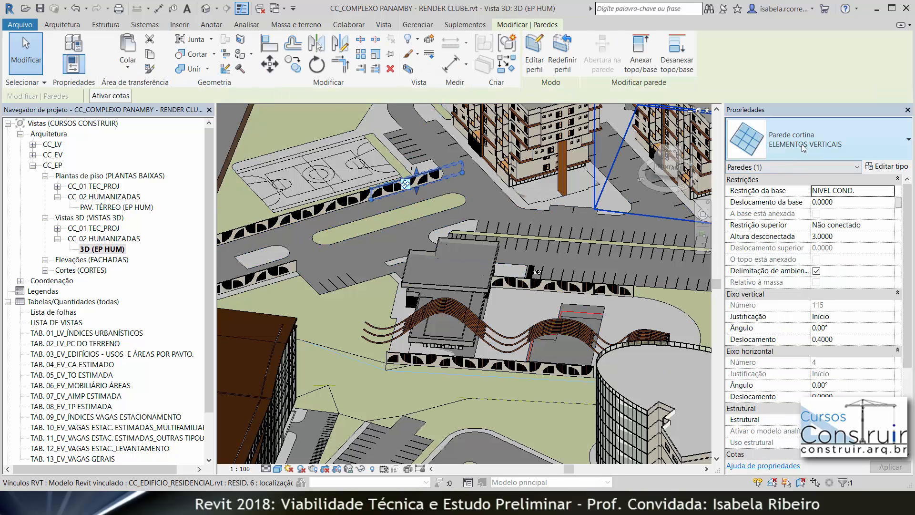
pyautogui.click(535, 57)
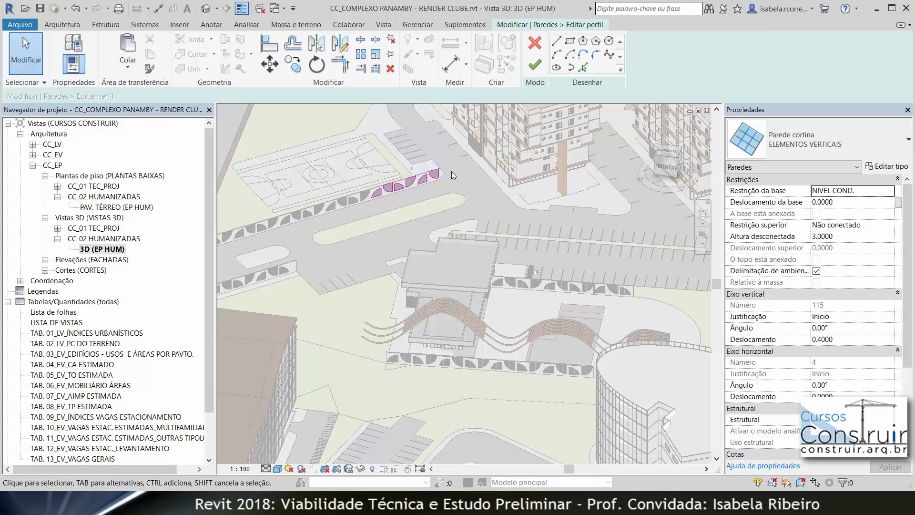
pyautogui.click(533, 65)
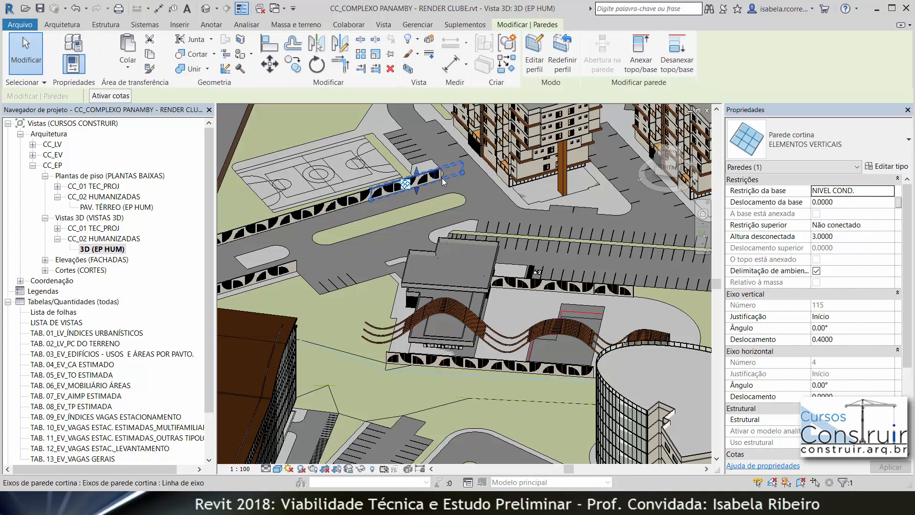
pyautogui.scroll(5, 443, 181)
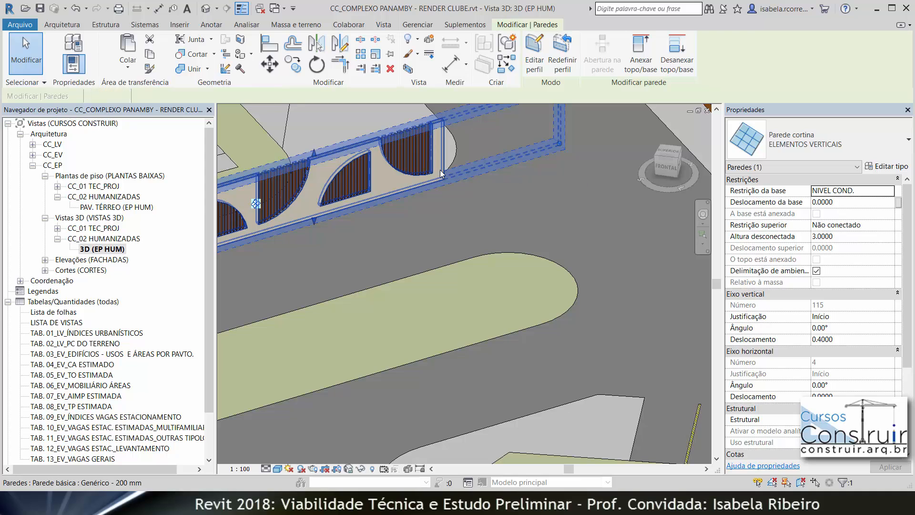
pyautogui.click(440, 170)
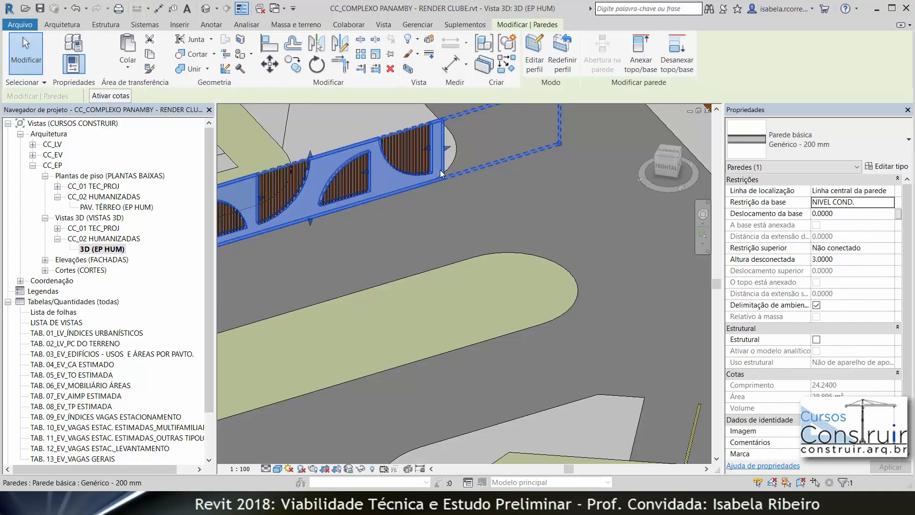
pyautogui.click(535, 52)
pyautogui.scroll(-4, 482, 154)
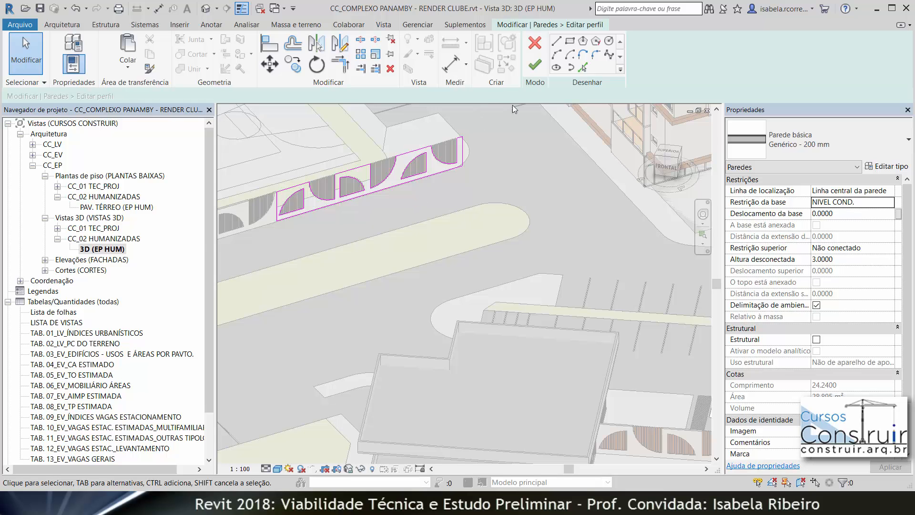
pyautogui.click(535, 66)
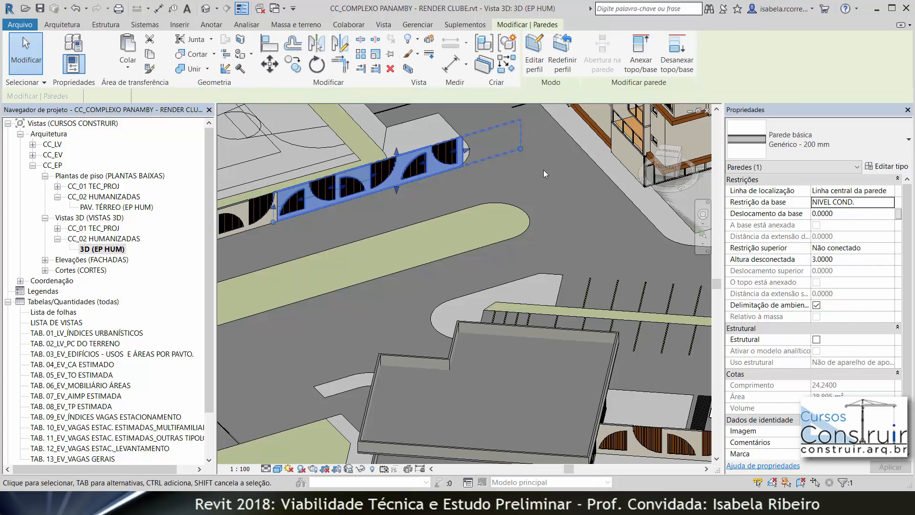
pyautogui.press('Escape')
# Look over the whole complex and its terrain in 3D, focusing on the residential and club plot.
pyautogui.scroll(-5, 544, 169)
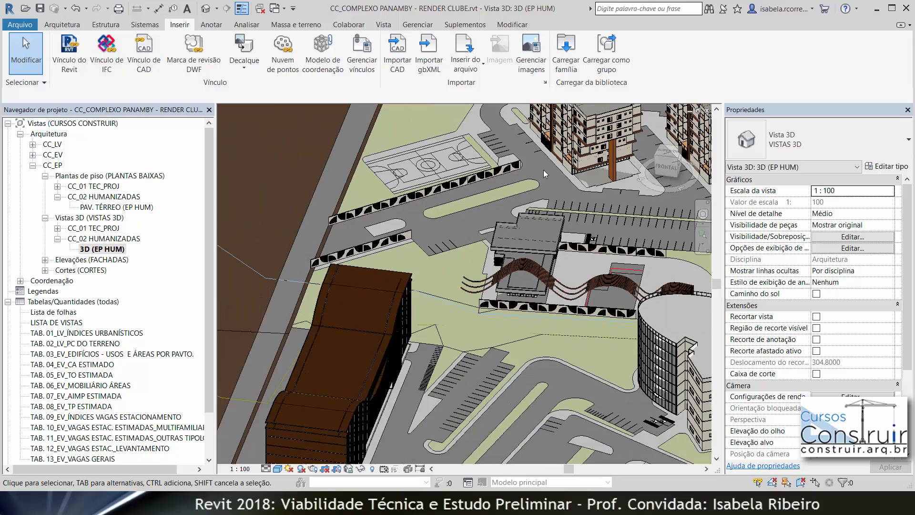
pyautogui.moveTo(514, 255); pyautogui.dragTo(418, 276, button='middle')
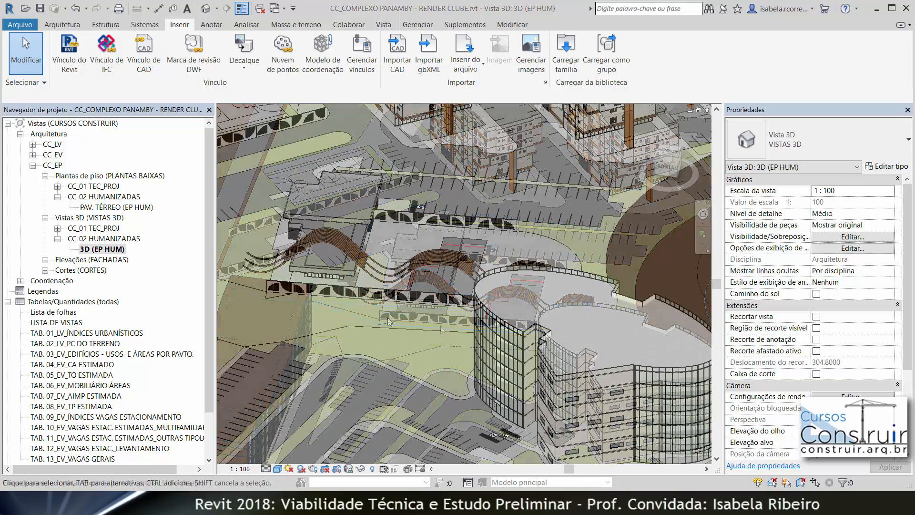
pyautogui.scroll(-6, 389, 321)
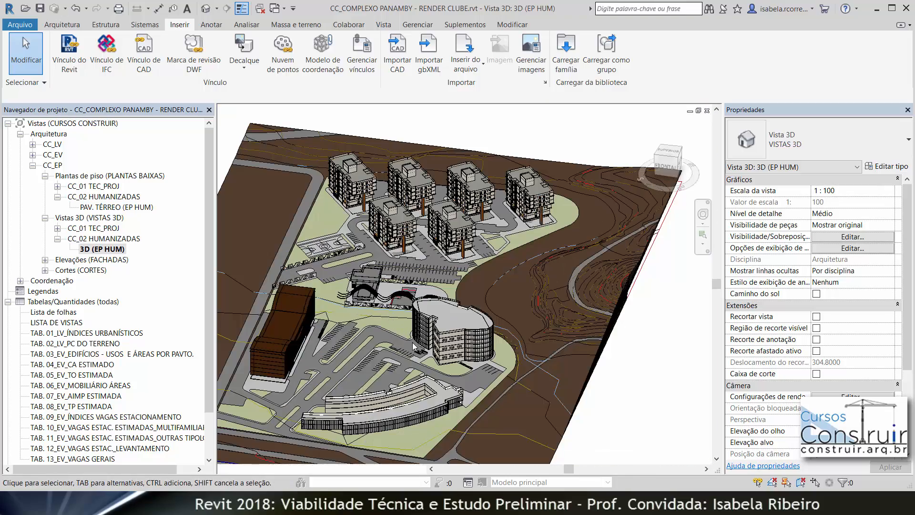
pyautogui.scroll(-3, 413, 342)
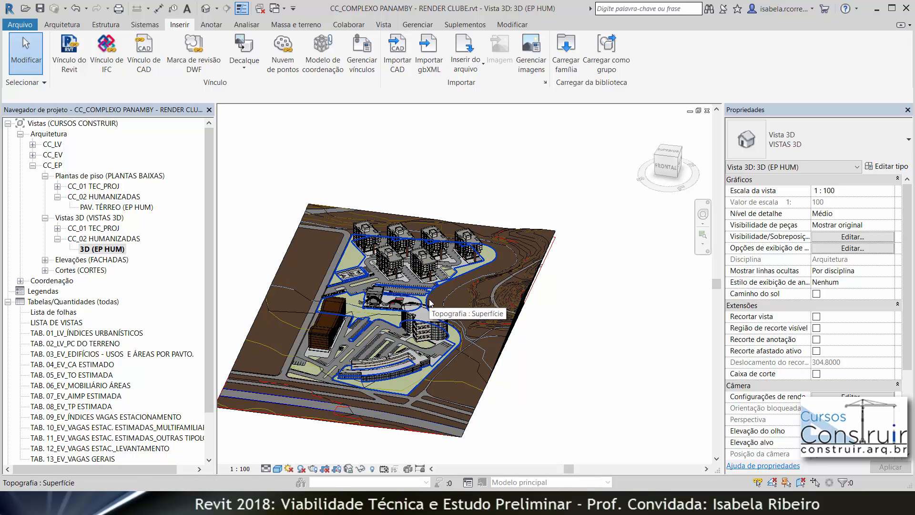
pyautogui.scroll(4, 370, 261)
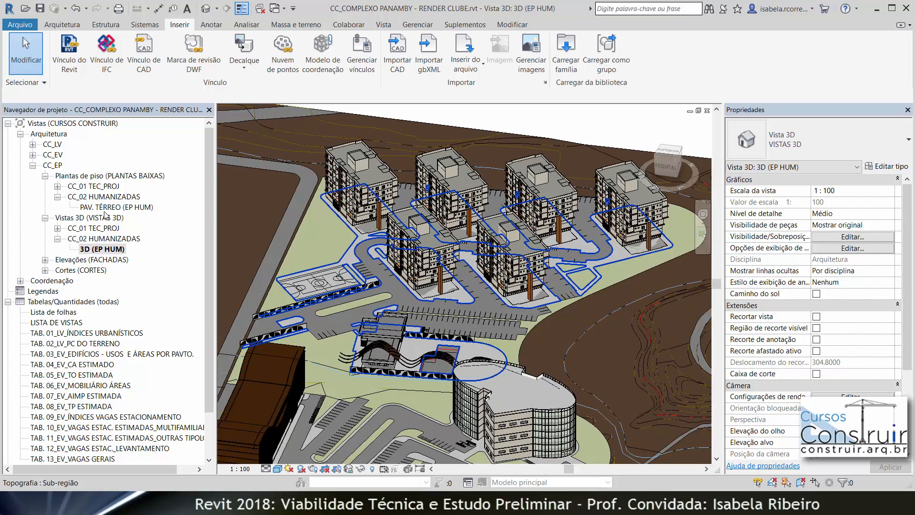
# Open the PAV. TÉRREO (EP HUM) floor plan and examine the boundary of the residential and club plot.
pyautogui.doubleClick(114, 207)
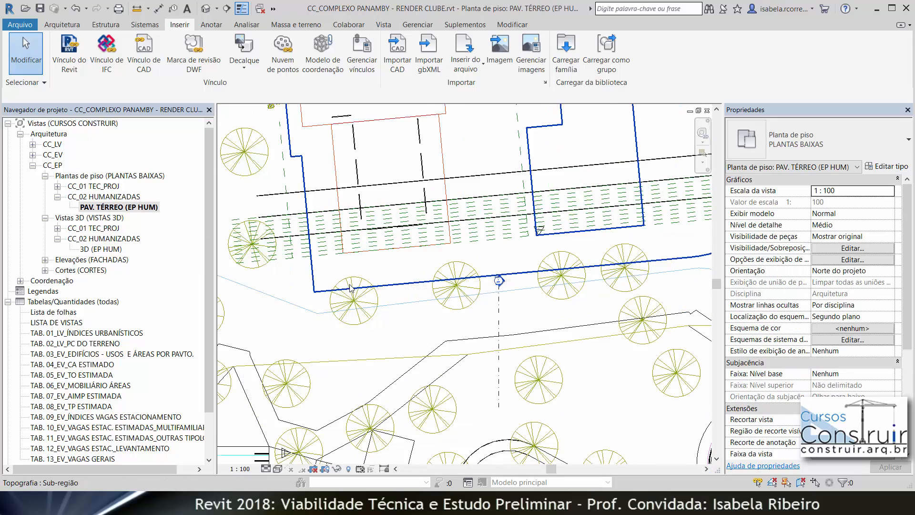
pyautogui.scroll(-3, 351, 288)
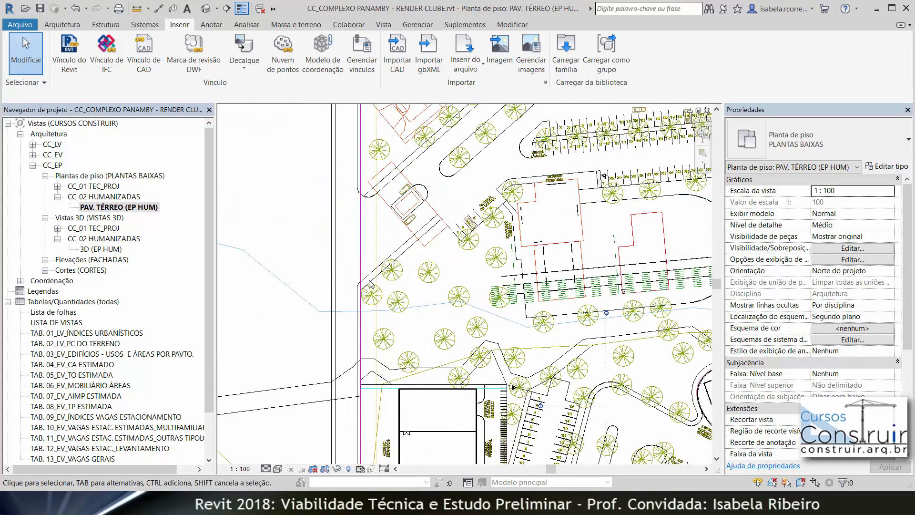
pyautogui.scroll(-4, 353, 324)
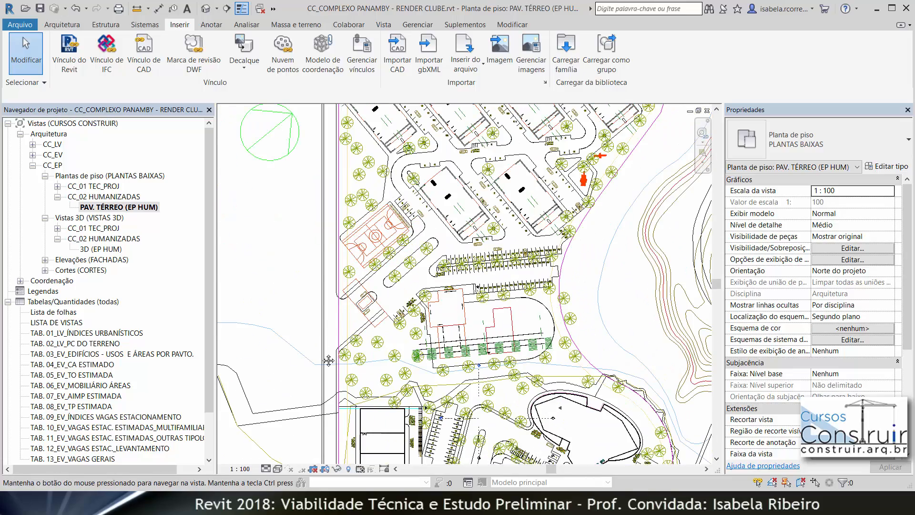
pyautogui.moveTo(329, 360); pyautogui.dragTo(293, 480, button='middle')
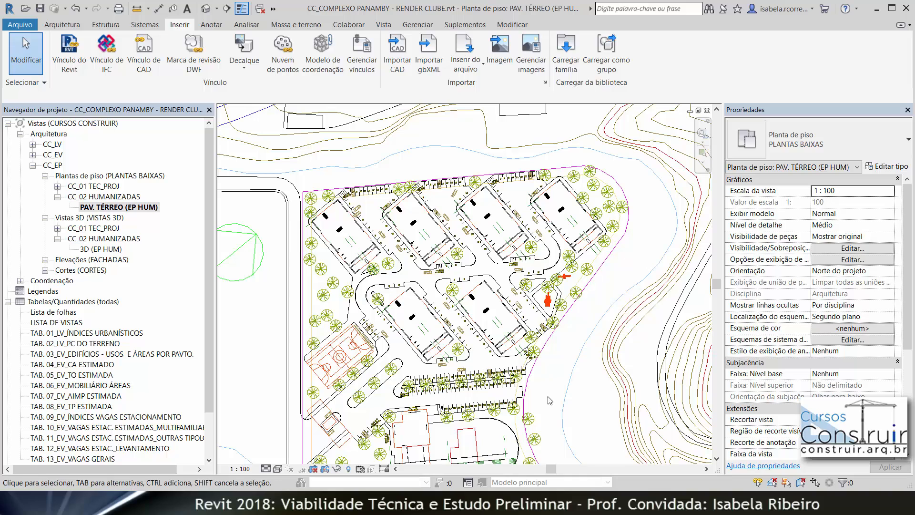
pyautogui.moveTo(554, 389); pyautogui.dragTo(574, 279, button='middle')
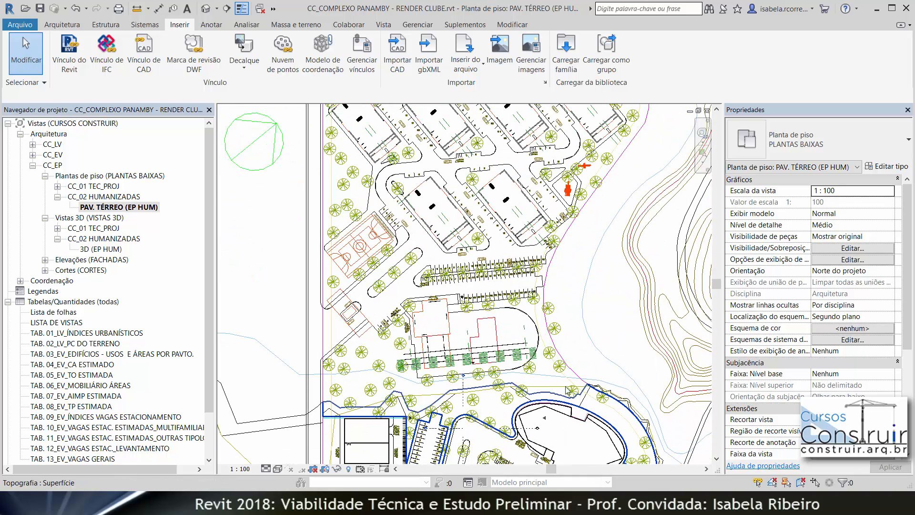
# Start a new wall and duplicate the CC_ALV_GEN_19 cm type as .MURO 25cm.
pyautogui.click(62, 25)
pyautogui.click(68, 43)
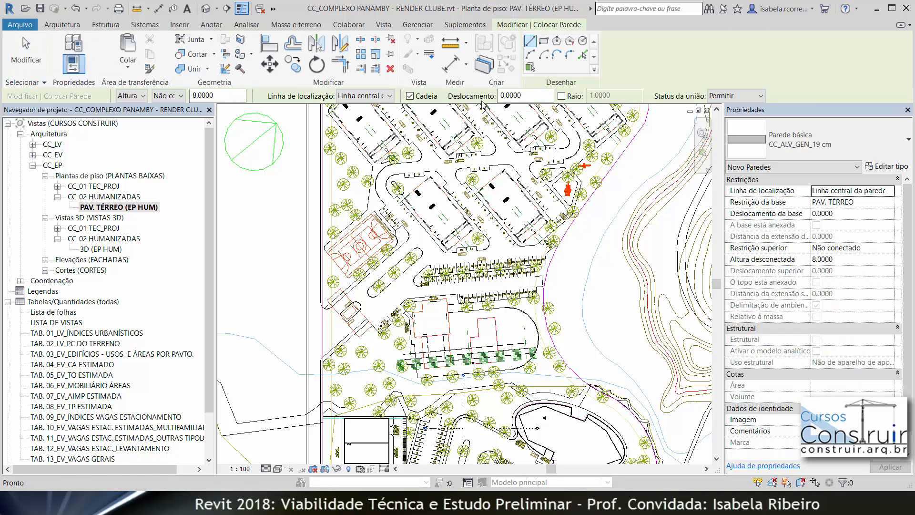
pyautogui.click(886, 166)
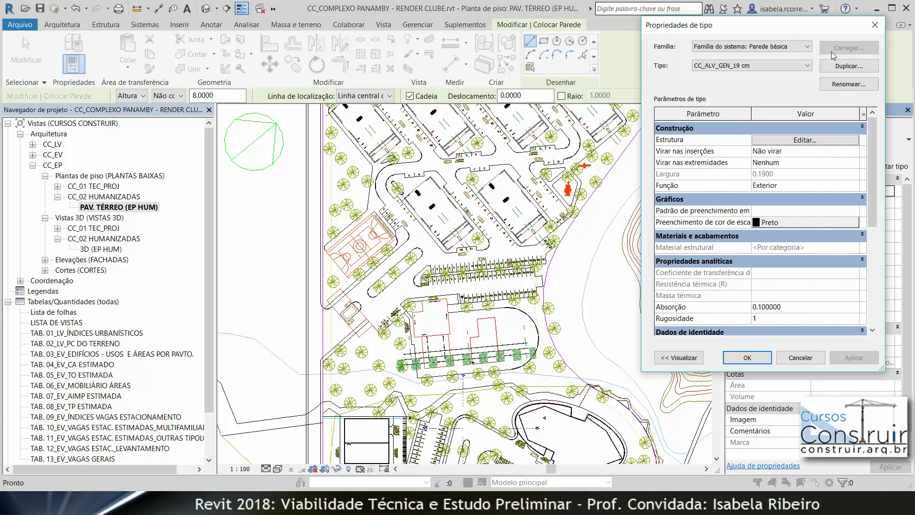
pyautogui.click(848, 66)
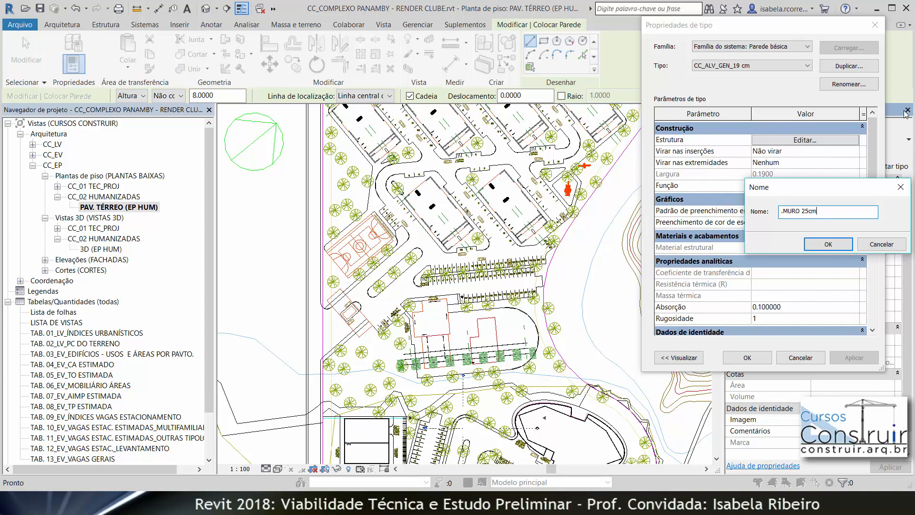
pyautogui.click(830, 244)
# Set the structure layer of the .MURO 25cm wall type to a thickness of 0.2500 m.
pyautogui.click(818, 141)
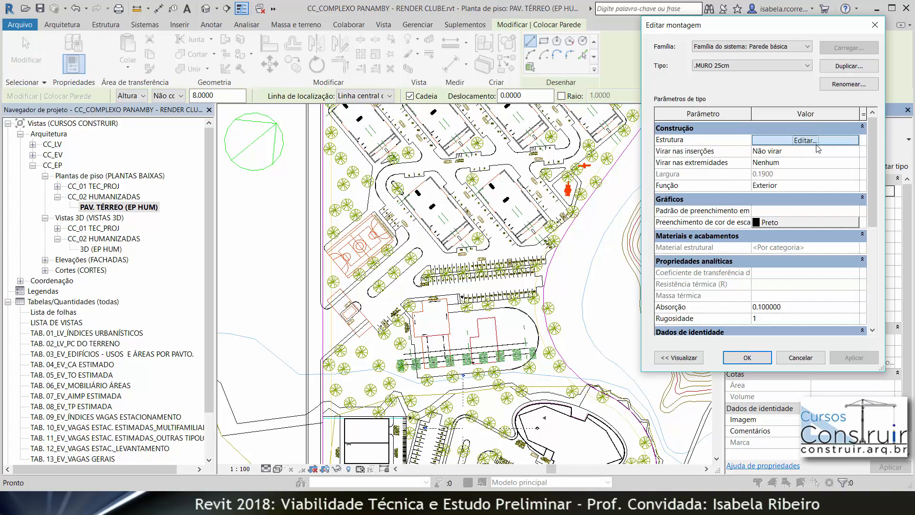
pyautogui.click(781, 149)
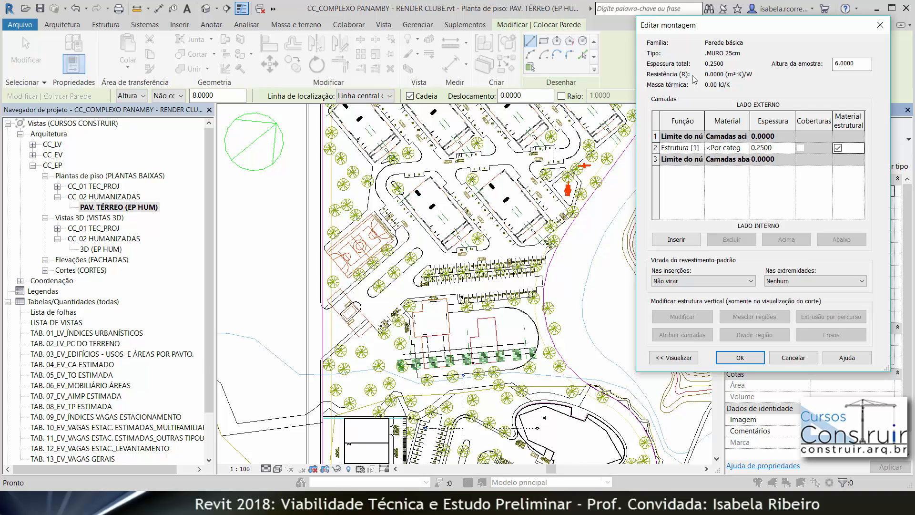
pyautogui.click(740, 359)
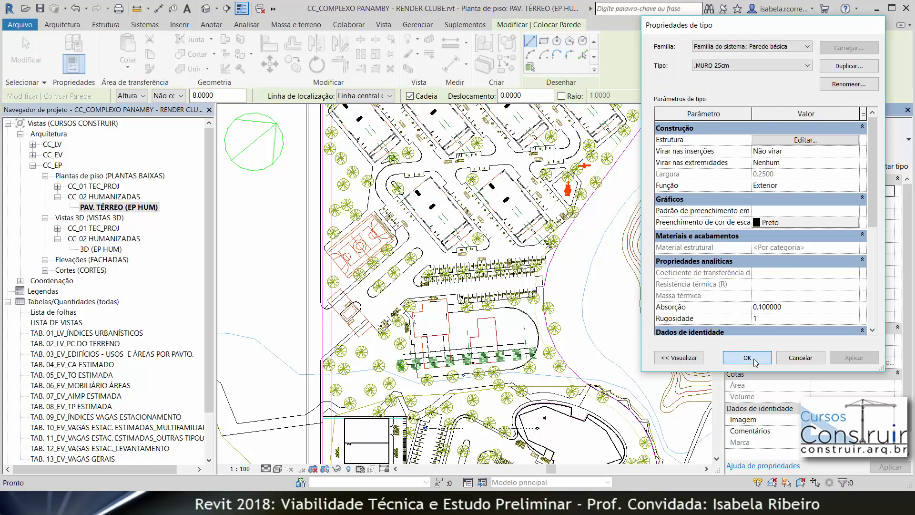
pyautogui.click(753, 359)
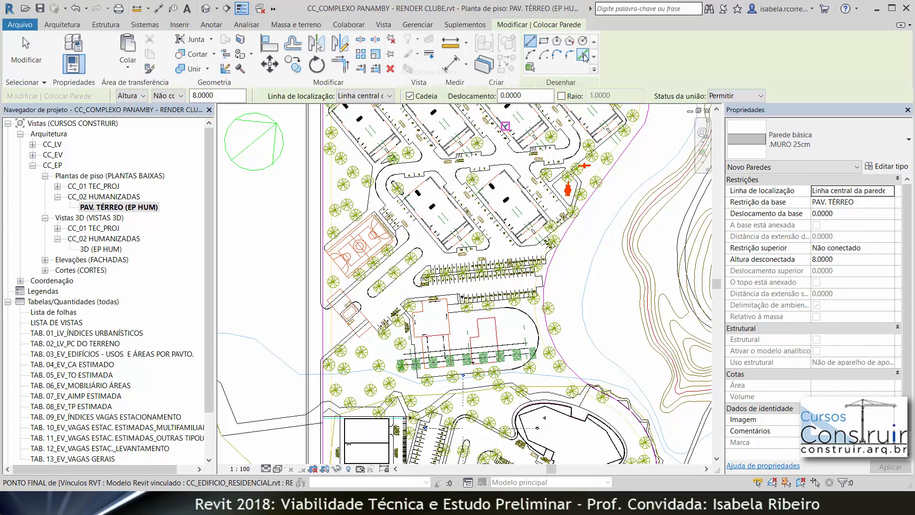
# Place .MURO 25cm walls on the picked straight boundary lines beside the sports court and behind the apartment blocks.
pyautogui.click(584, 56)
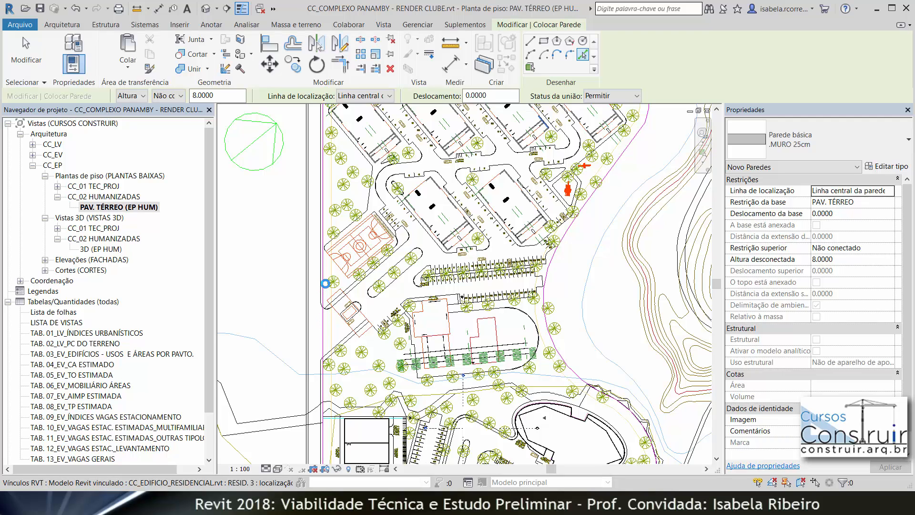
pyautogui.scroll(3, 332, 219)
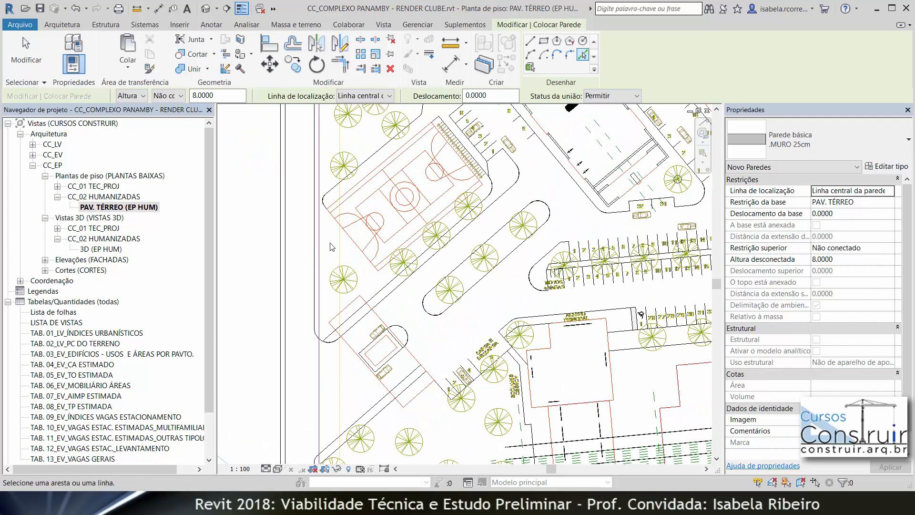
pyautogui.scroll(-5, 340, 231)
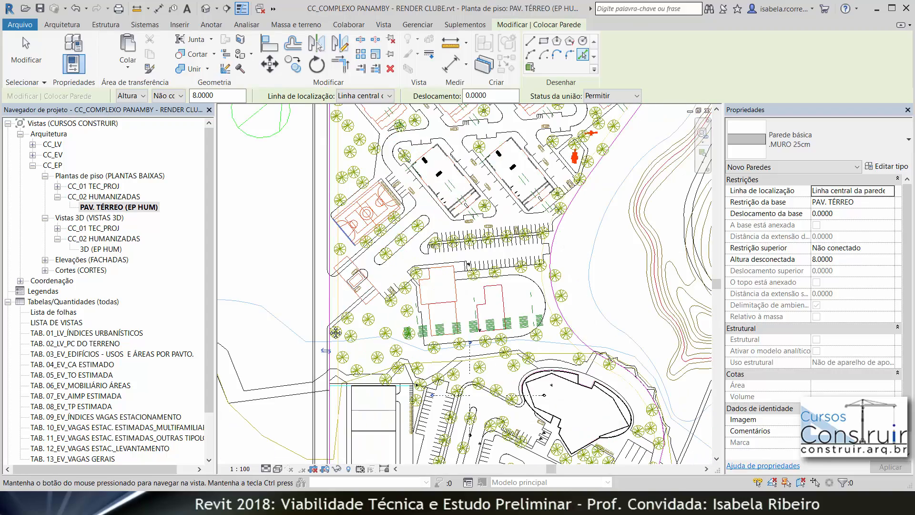
pyautogui.scroll(3, 316, 260)
pyautogui.scroll(6, 315, 260)
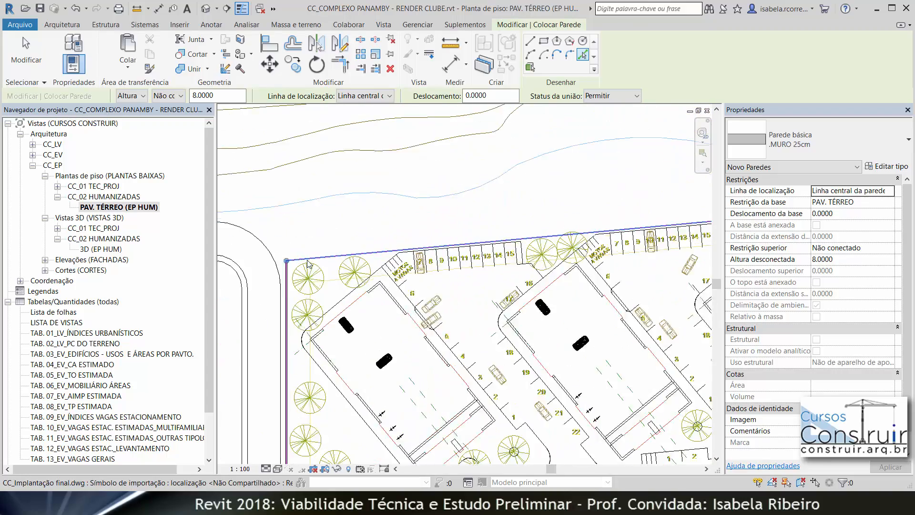
pyautogui.click(256, 259)
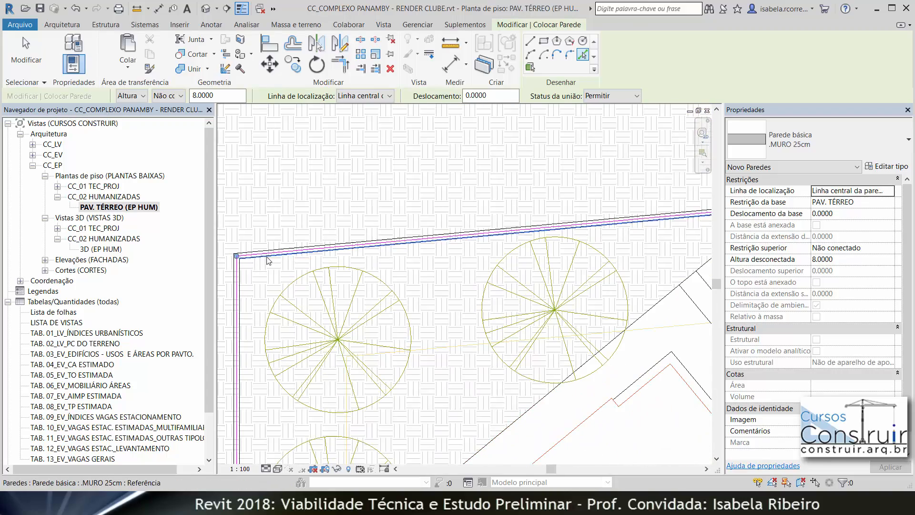
pyautogui.scroll(-5, 580, 299)
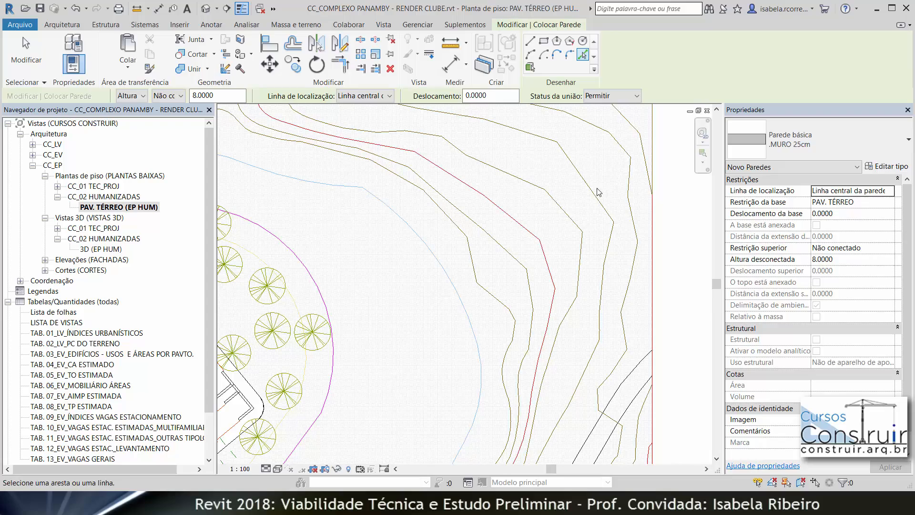
pyautogui.moveTo(597, 188); pyautogui.dragTo(877, 254, button='middle')
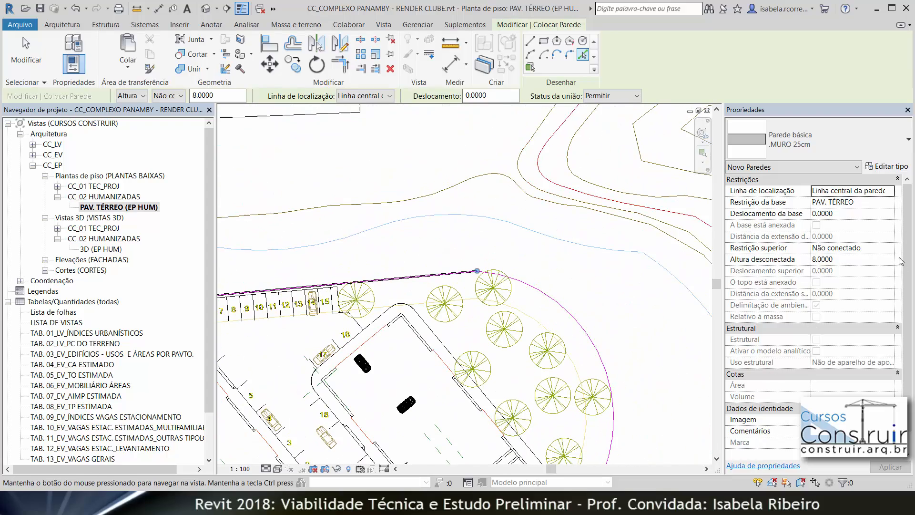
# Place a .MURO 25cm wall on the picked curved boundary line at the plot's northeast corner, unjoining the conflicting elements.
pyautogui.click(558, 310)
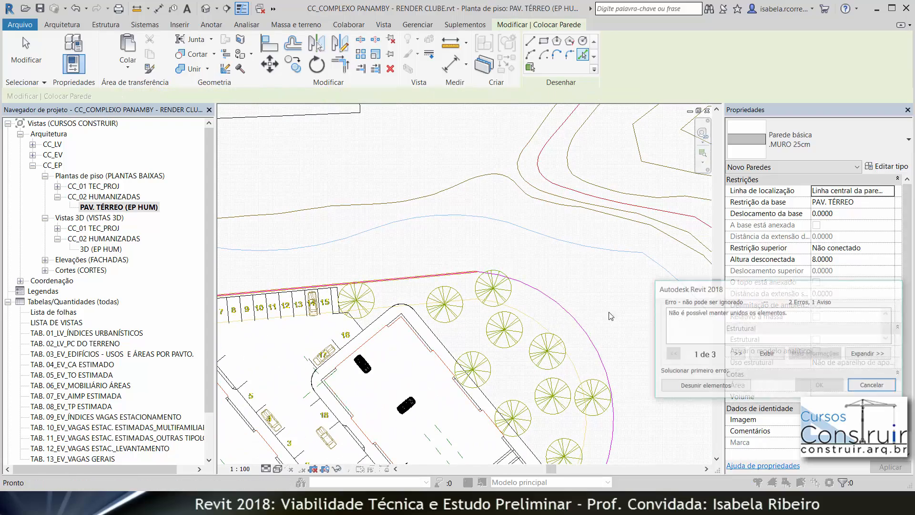
pyautogui.click(738, 387)
pyautogui.press('Escape')
pyautogui.press('Escape')
pyautogui.moveTo(551, 377); pyautogui.dragTo(579, 237, button='middle')
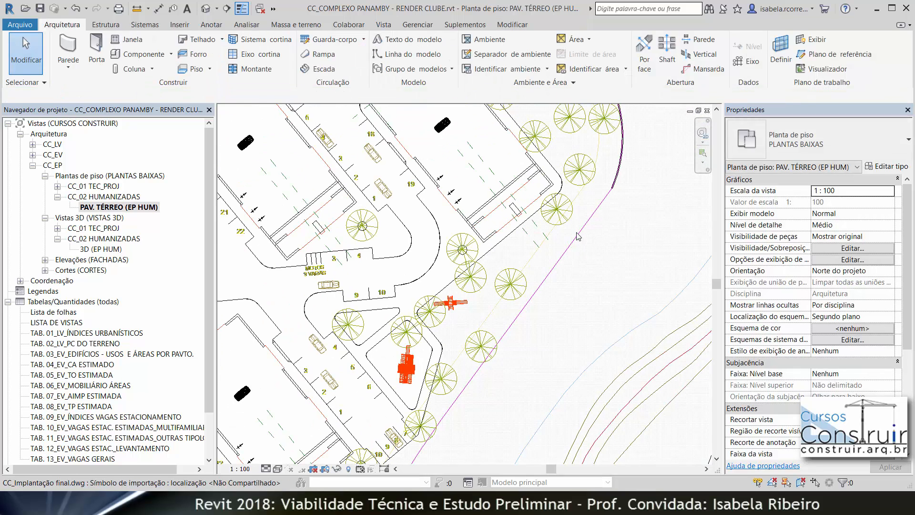
# Place a .MURO 25cm wall on the picked straight diagonal boundary line beside the playground, unjoining the conflicting elements.
pyautogui.click(68, 53)
pyautogui.click(582, 55)
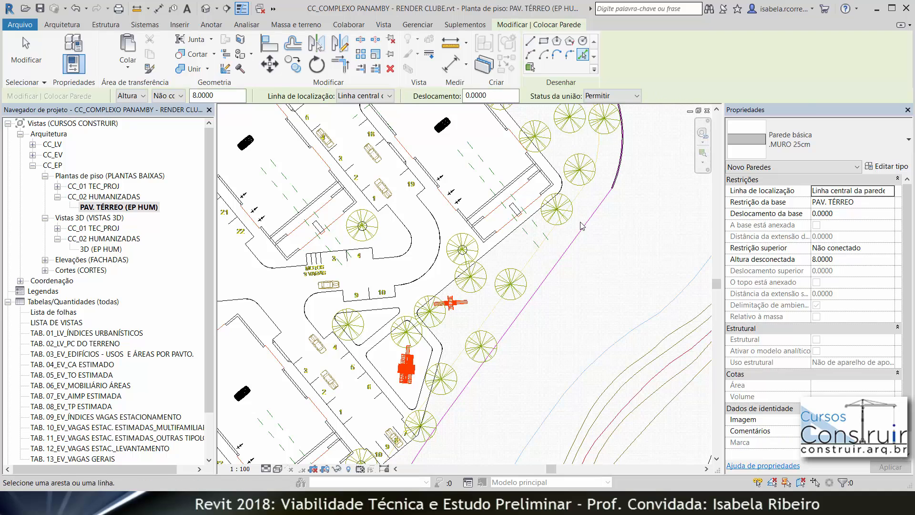
pyautogui.click(575, 312)
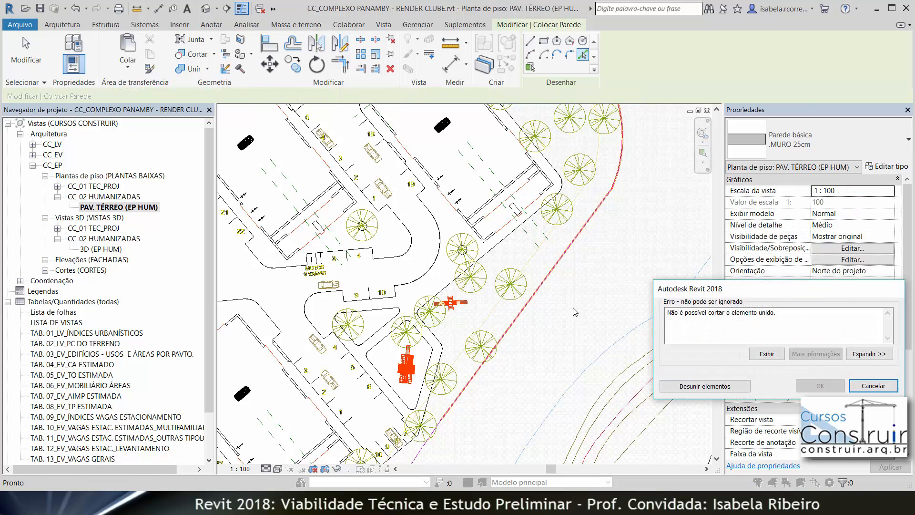
pyautogui.click(705, 386)
pyautogui.press('Escape')
pyautogui.press('Escape')
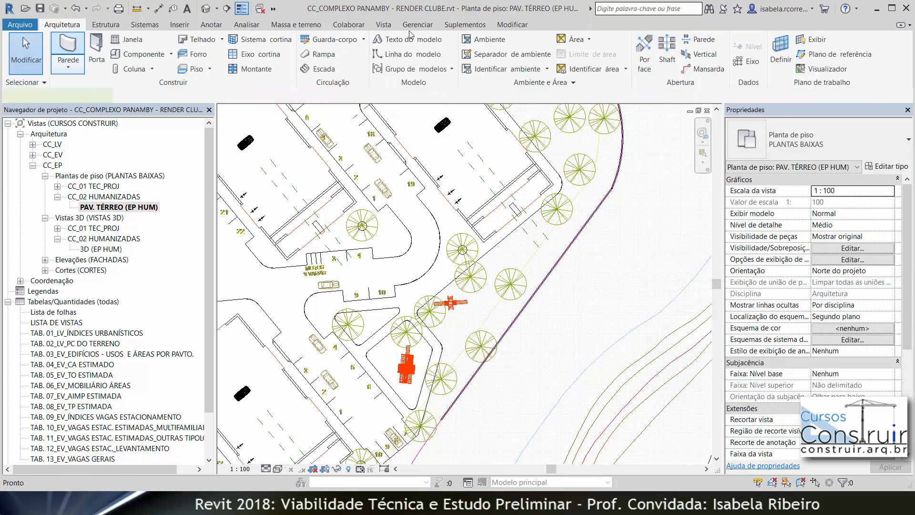
# Place a .MURO 25cm wall on the short boundary segment just south of the playground, unjoining the conflicting elements.
pyautogui.press('w')
pyautogui.press('a')
pyautogui.click(583, 56)
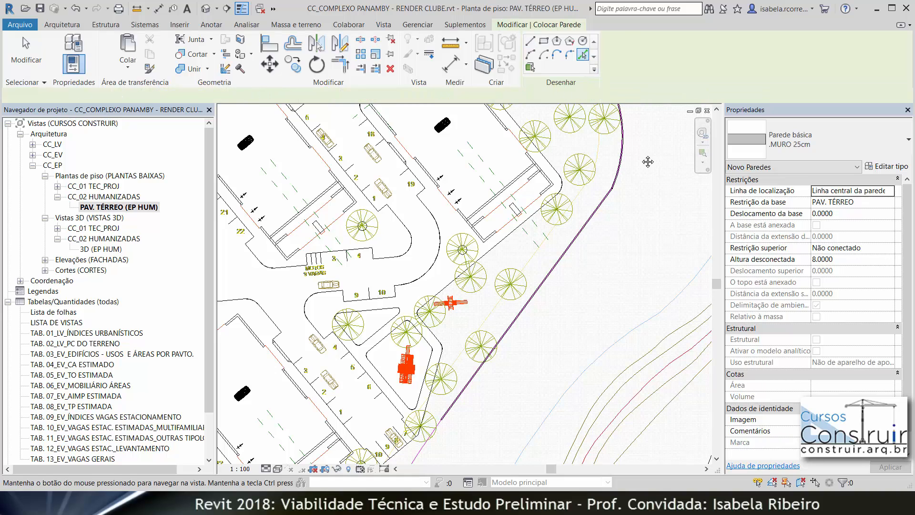
pyautogui.moveTo(409, 463); pyautogui.dragTo(477, 276, button='middle')
pyautogui.click(475, 282)
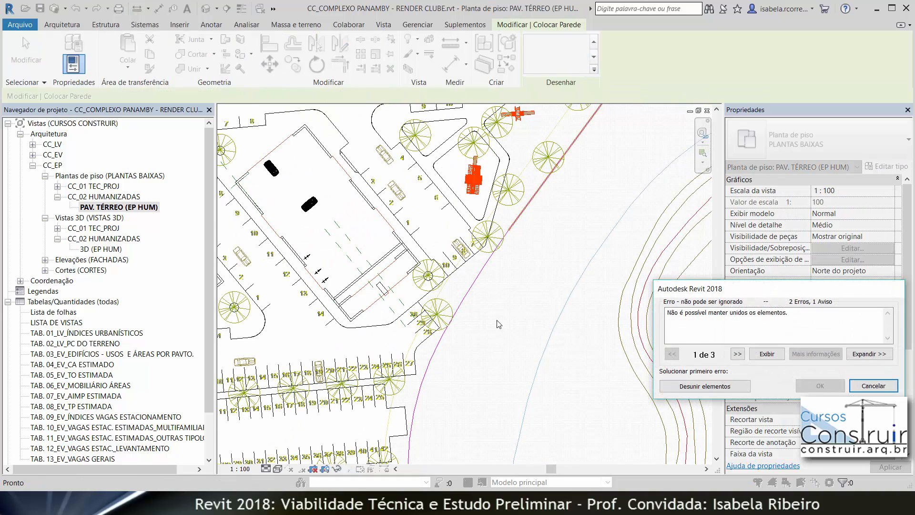
pyautogui.click(704, 386)
pyautogui.press('Escape')
pyautogui.press('Escape')
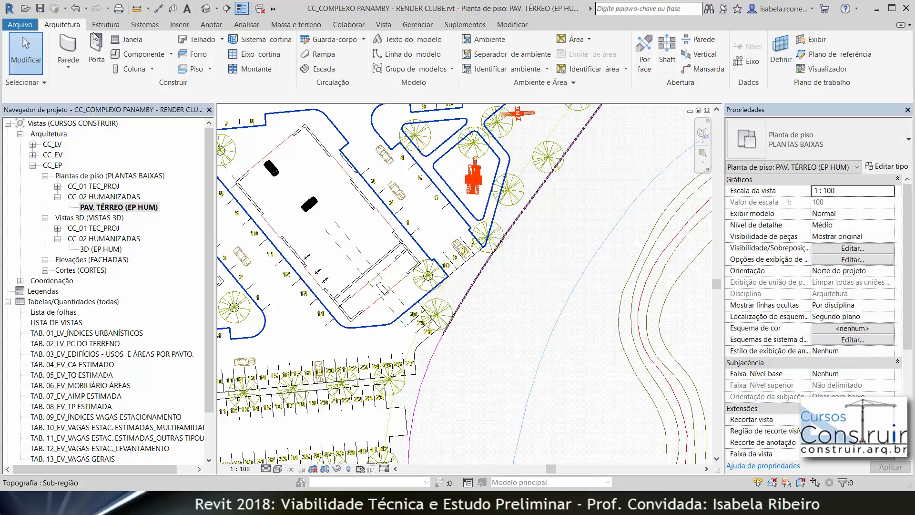
# Place a .MURO 25cm wall on the long curved boundary line east of the parking and club, unjoining the conflicting elements.
pyautogui.click(74, 41)
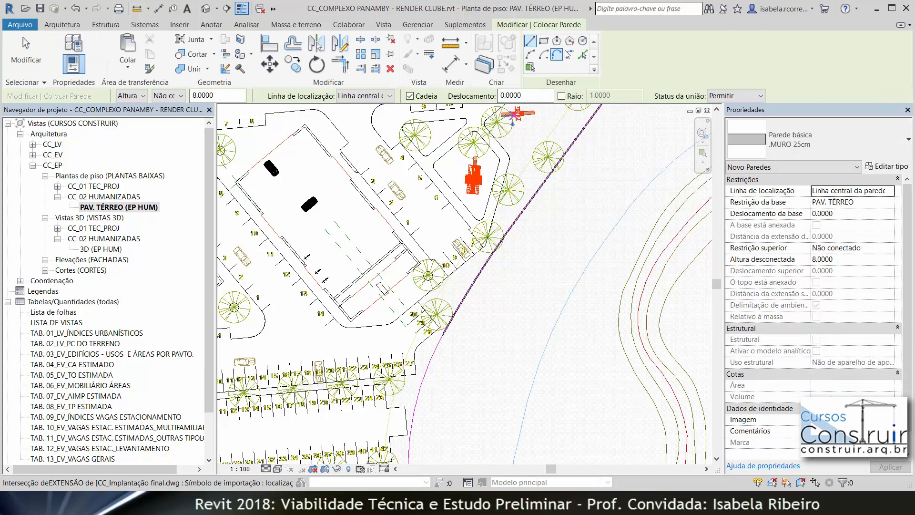
pyautogui.click(582, 56)
pyautogui.click(429, 363)
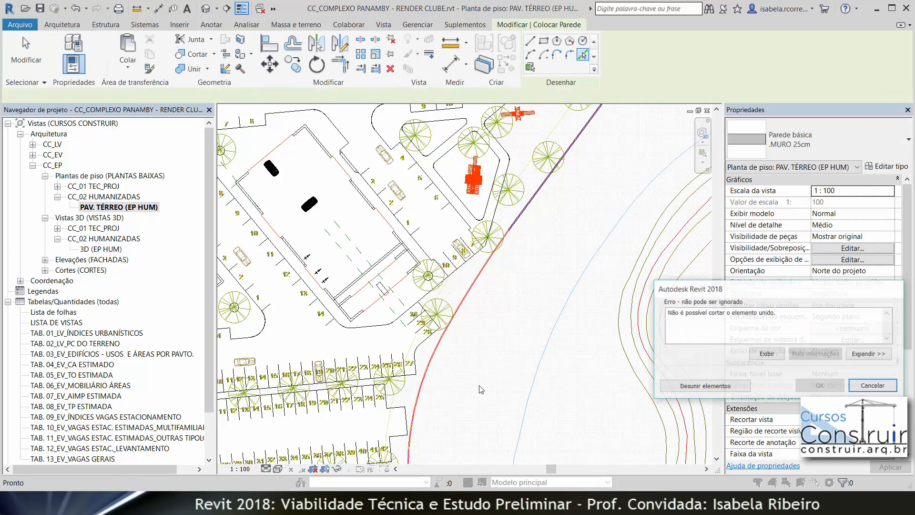
pyautogui.moveTo(535, 237); pyautogui.dragTo(605, 57, button='middle')
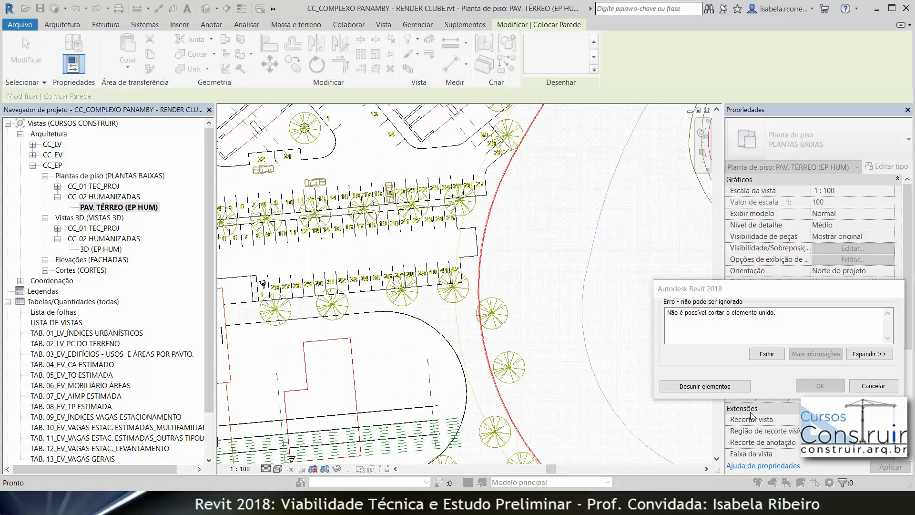
pyautogui.click(723, 389)
pyautogui.moveTo(545, 294); pyautogui.dragTo(490, 176, button='middle')
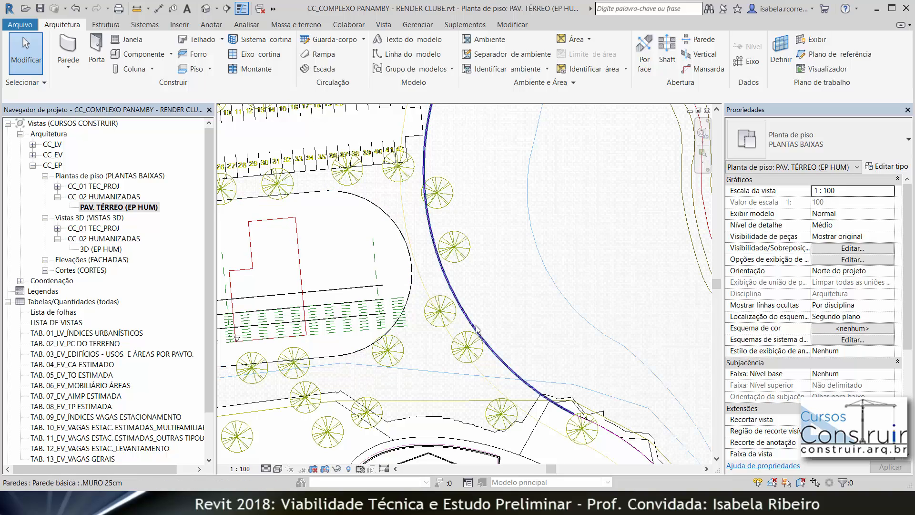
# Draw a straight .MURO 25cm wall about 27 m long from the club's rounded edge to the curved boundary wall.
pyautogui.click(72, 43)
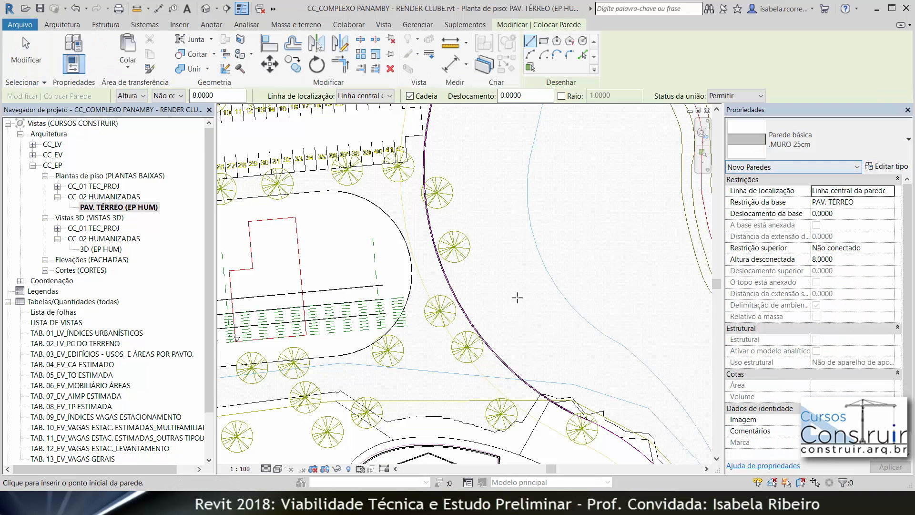
pyautogui.scroll(3, 332, 380)
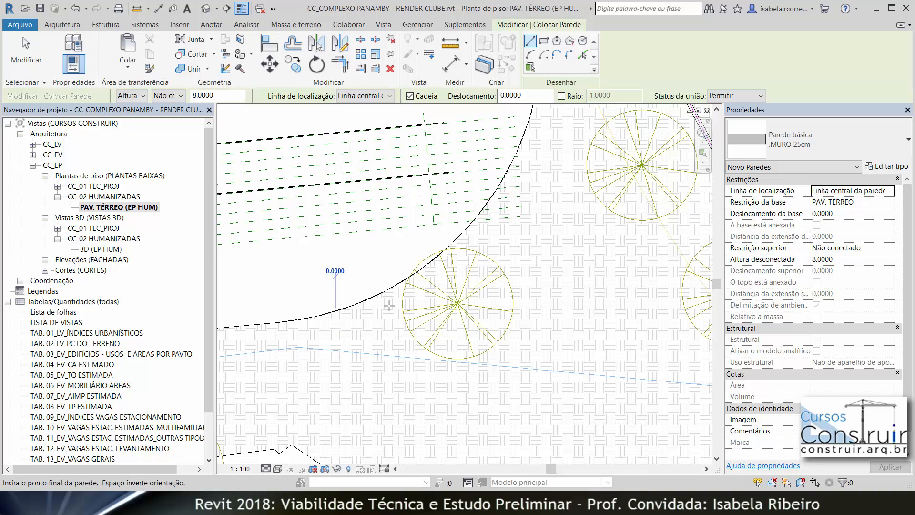
pyautogui.scroll(-3, 467, 303)
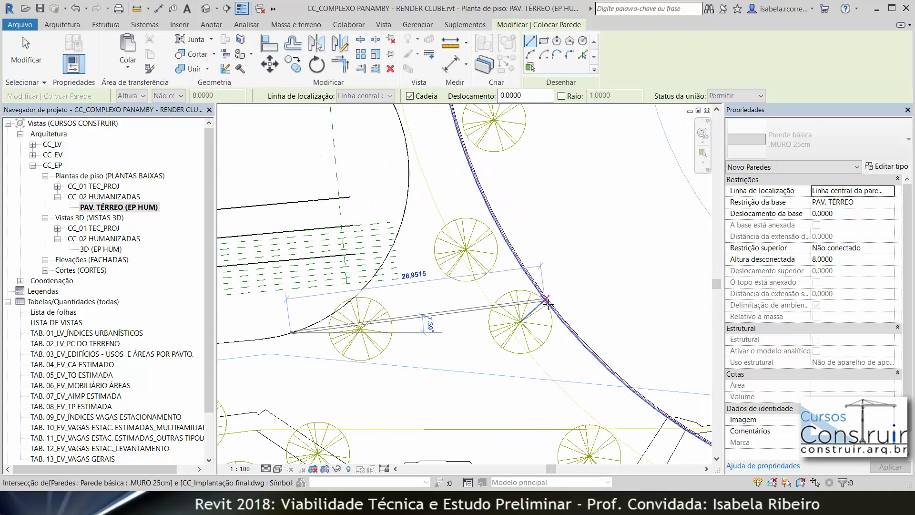
pyautogui.click(547, 301)
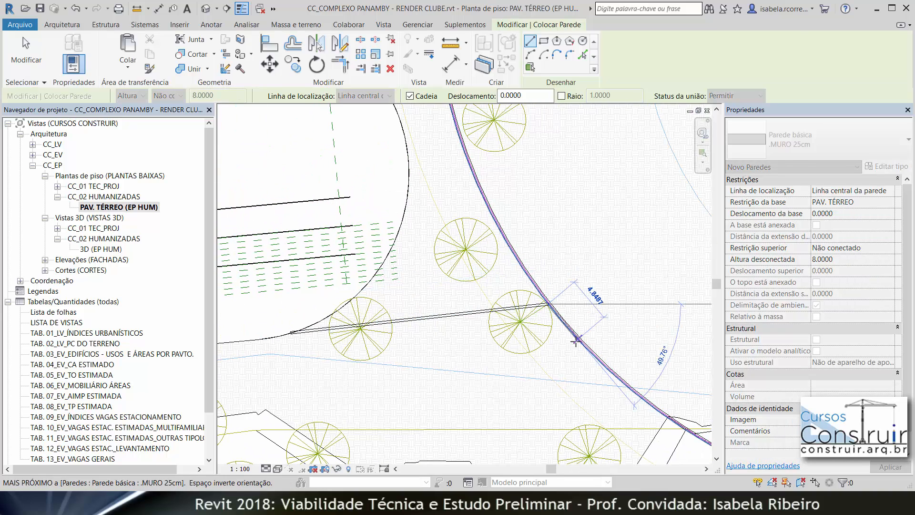
pyautogui.press('Escape')
pyautogui.press('Escape')
# Trim the straight club wall and the curved boundary wall to a corner, removing the curve's excess beyond it.
pyautogui.press('t')
pyautogui.press('r')
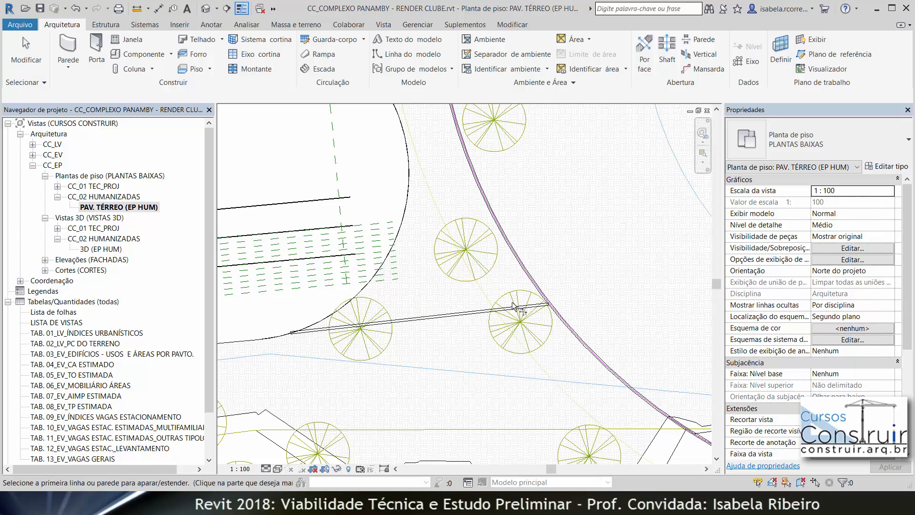
pyautogui.click(515, 308)
pyautogui.click(538, 291)
pyautogui.scroll(-2, 554, 304)
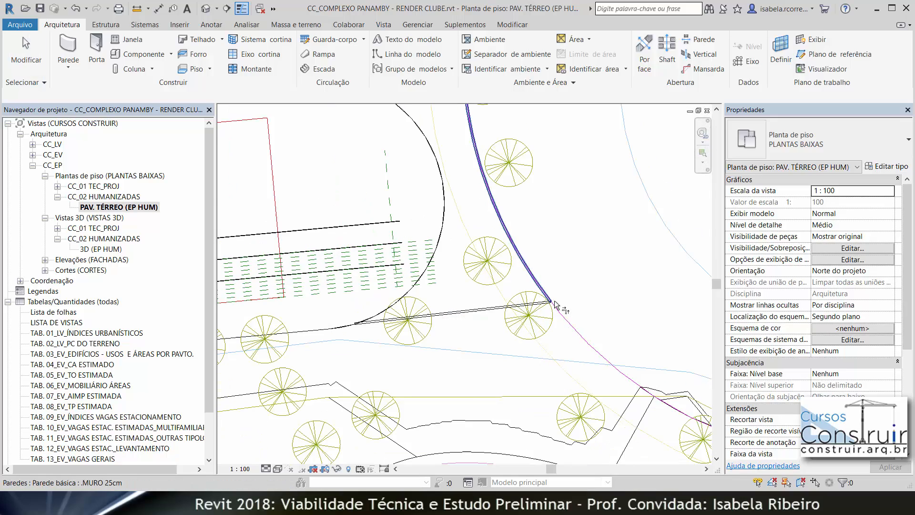
pyautogui.scroll(-5, 554, 304)
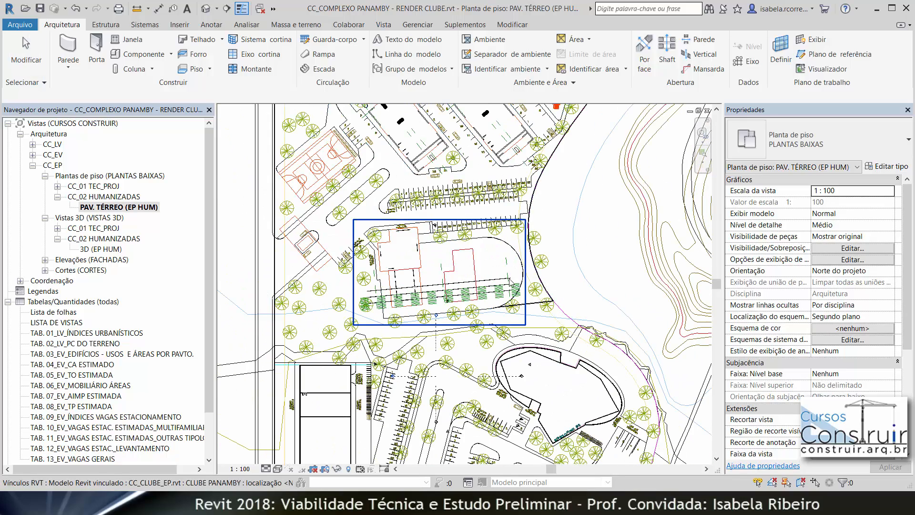
pyautogui.press('Escape')
# Open the 3D (EP HUM) view and select the boundary wall beside the sports court.
pyautogui.doubleClick(119, 249)
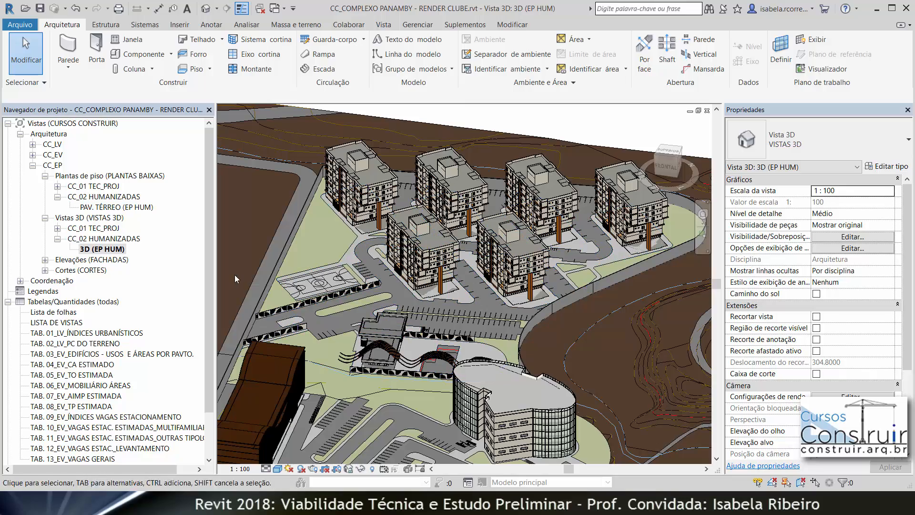
pyautogui.scroll(5, 261, 299)
pyautogui.scroll(2, 258, 299)
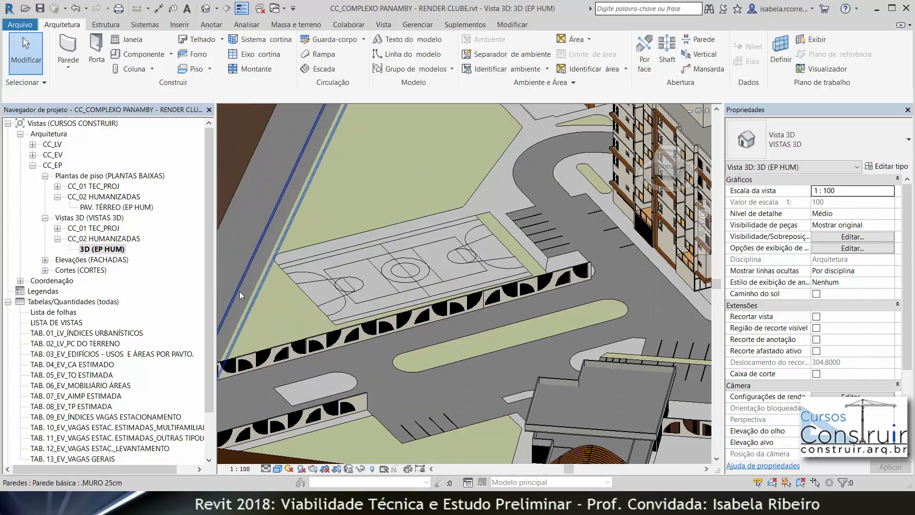
pyautogui.click(241, 292)
pyautogui.scroll(-3, 357, 215)
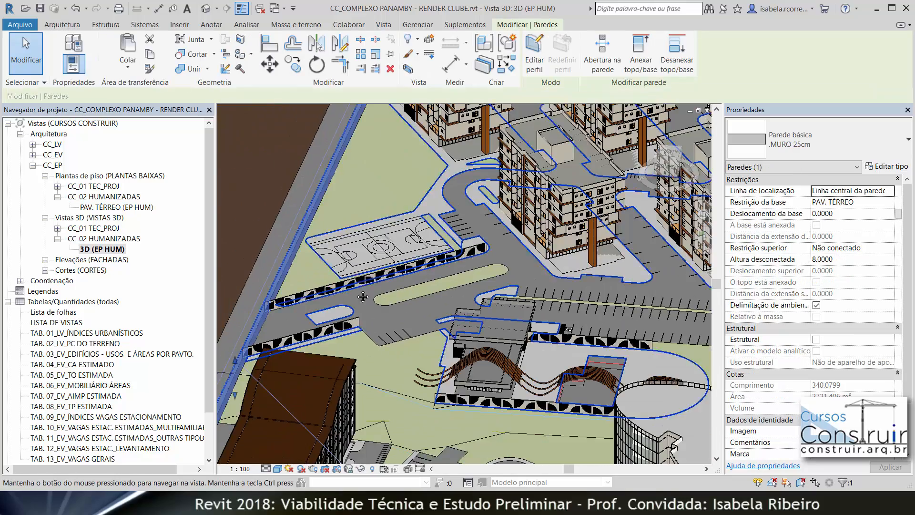
pyautogui.moveTo(356, 216); pyautogui.dragTo(349, 387, button='middle')
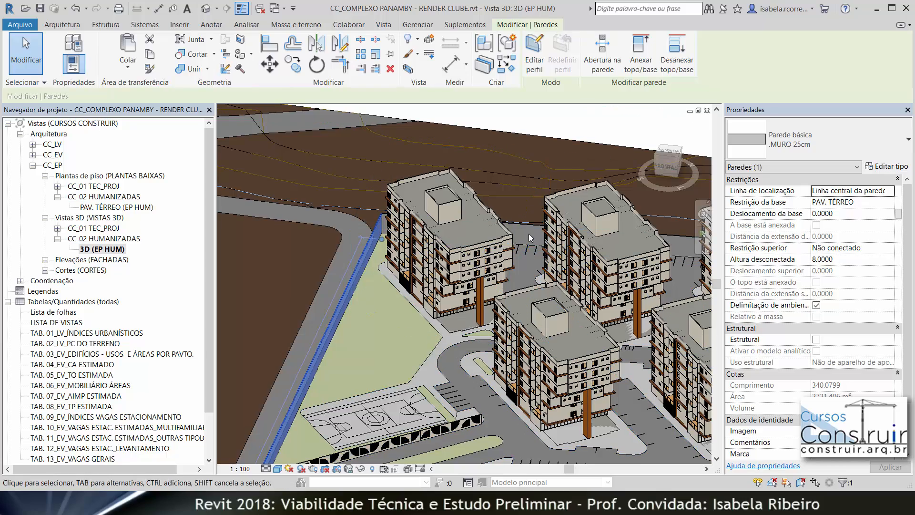
# Add the remaining six boundary walls to the selection and set their base constraint to NIVEL COND., unjoining the conflicting elements.
pyautogui.scroll(-1, 542, 292)
pyautogui.keyDown('shift'); pyautogui.moveTo(542, 296); pyautogui.dragTo(567, 322, button='middle'); pyautogui.keyUp('shift')
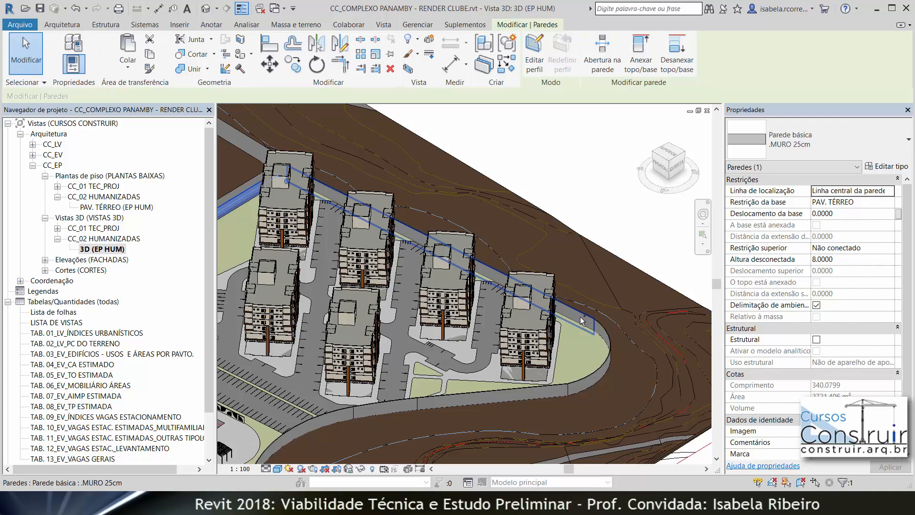
pyautogui.keyDown('ctrl'); pyautogui.click(601, 350); pyautogui.keyUp('ctrl')
pyautogui.keyDown('ctrl'); pyautogui.click(552, 390); pyautogui.keyUp('ctrl')
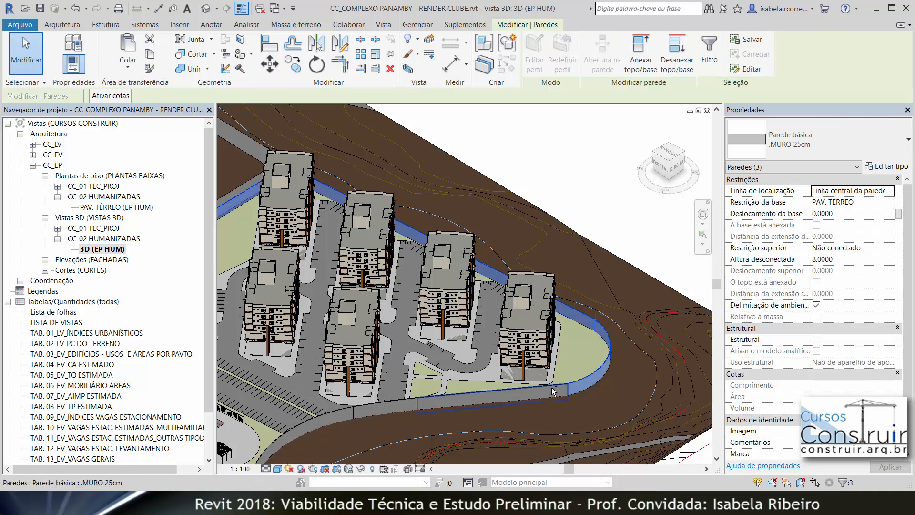
pyautogui.keyDown('ctrl'); pyautogui.click(428, 395); pyautogui.keyUp('ctrl')
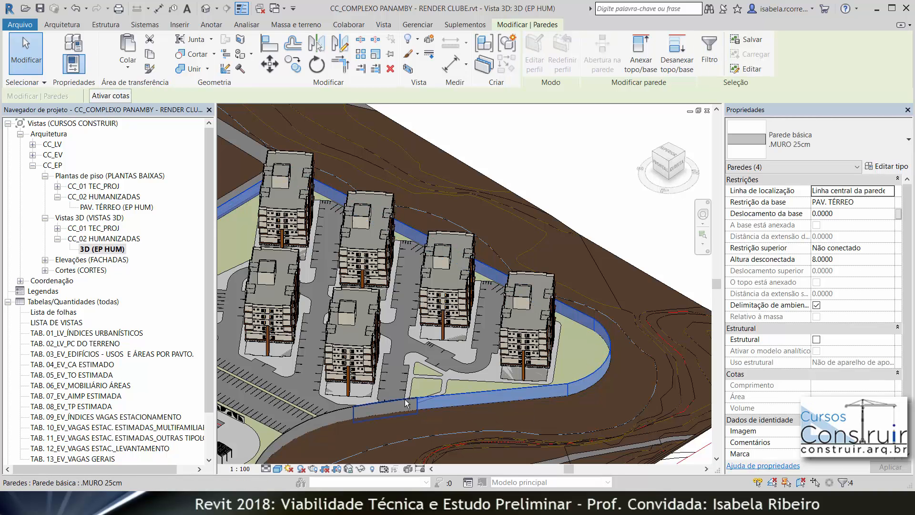
pyautogui.keyDown('ctrl'); pyautogui.click(341, 415); pyautogui.keyUp('ctrl')
pyautogui.moveTo(341, 416); pyautogui.dragTo(551, 276, button='middle')
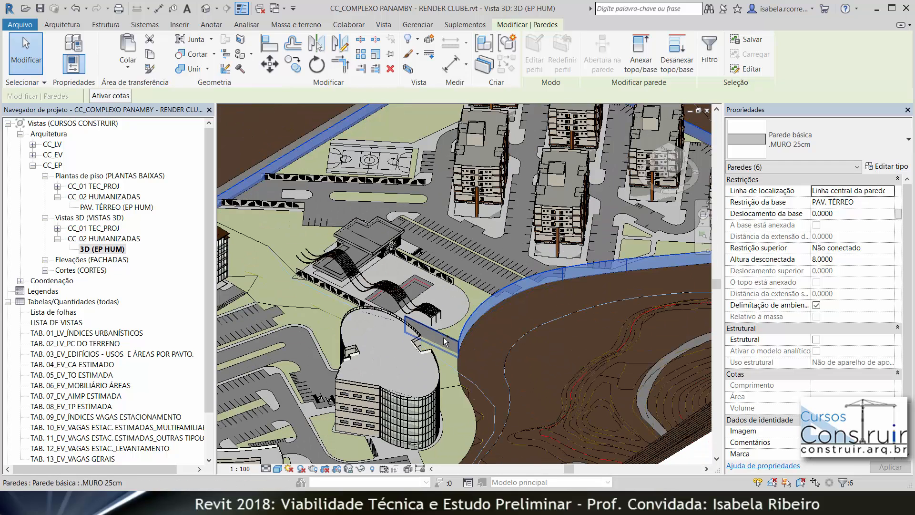
pyautogui.click(889, 202)
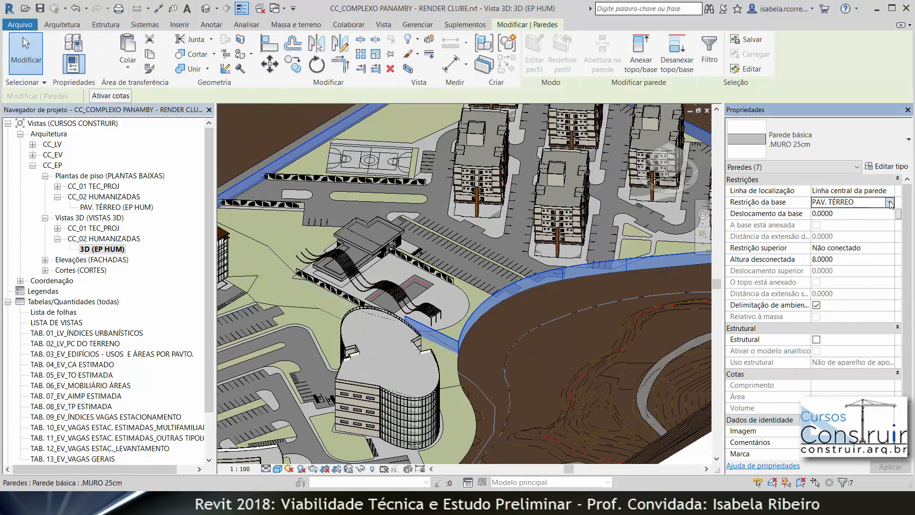
pyautogui.click(889, 202)
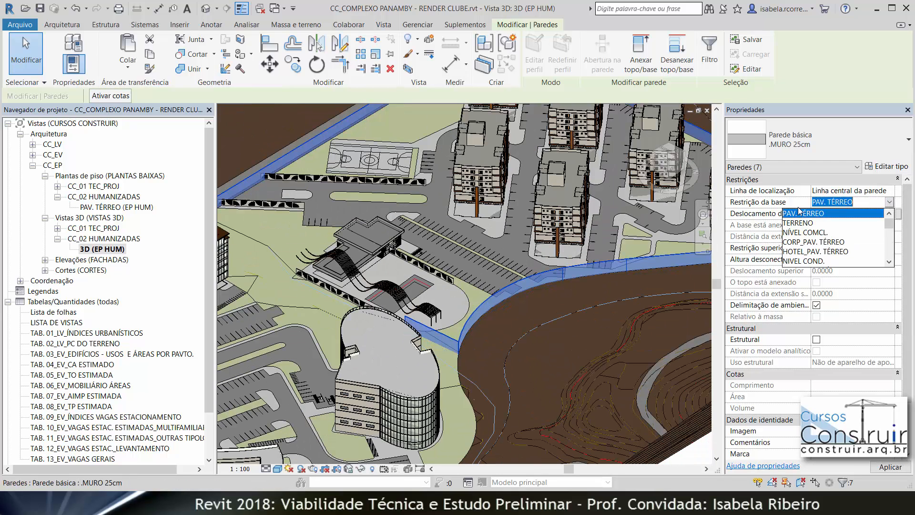
pyautogui.click(813, 262)
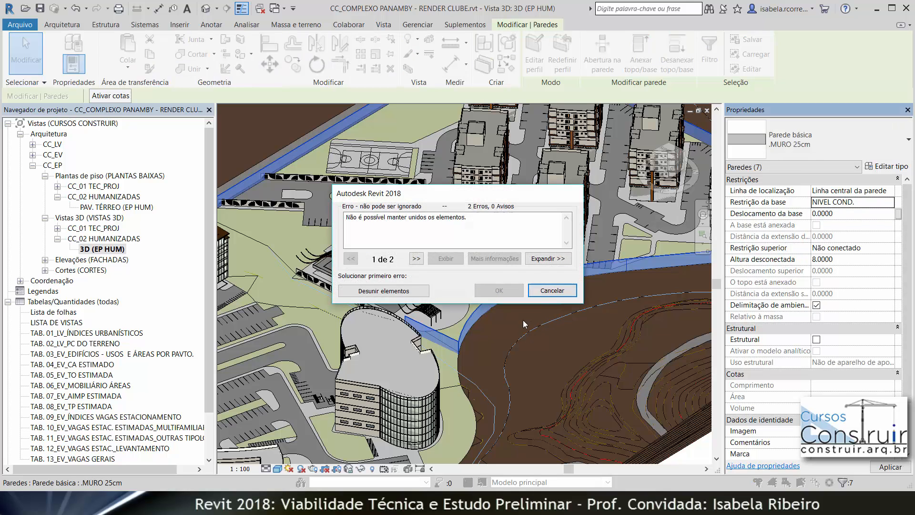
pyautogui.click(415, 294)
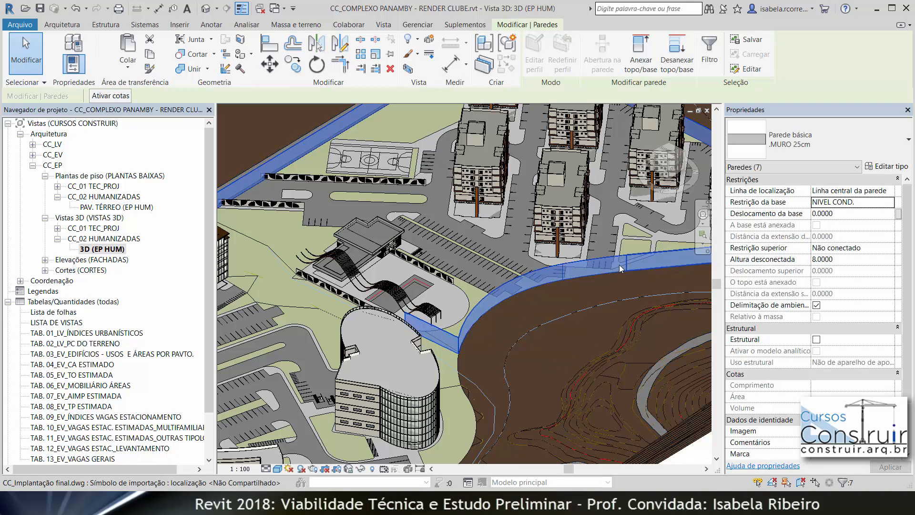
# Set the selected boundary walls' unconnected height to 3.0, unjoining the elements that cannot stay joined.
pyautogui.click(849, 264)
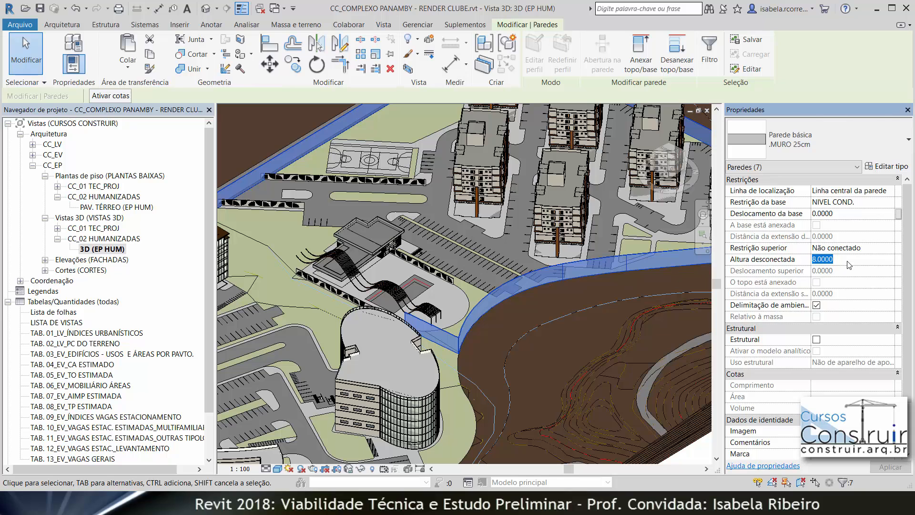
pyautogui.press('Return')
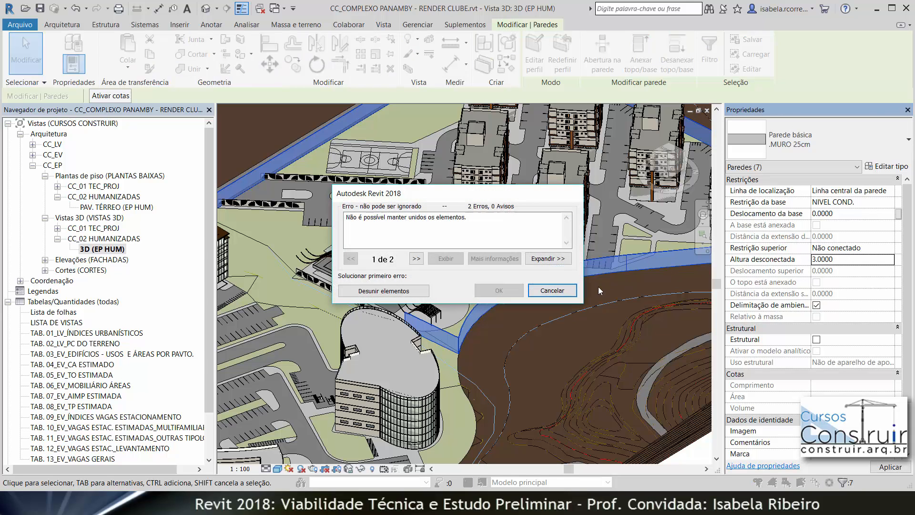
pyautogui.click(421, 291)
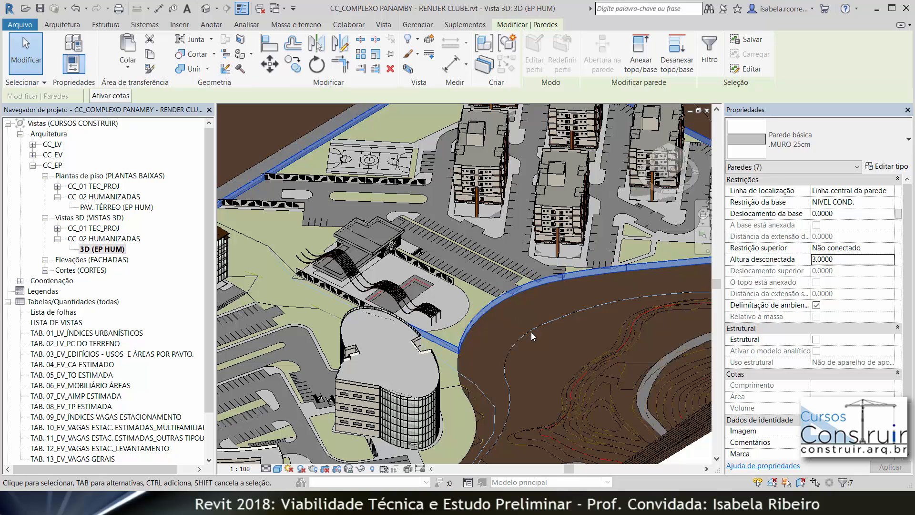
# Trim the straight street-side boundary wall to a corner with the entrance wall beside the sports court, removing the stretch across the entrance road.
pyautogui.scroll(5, 313, 186)
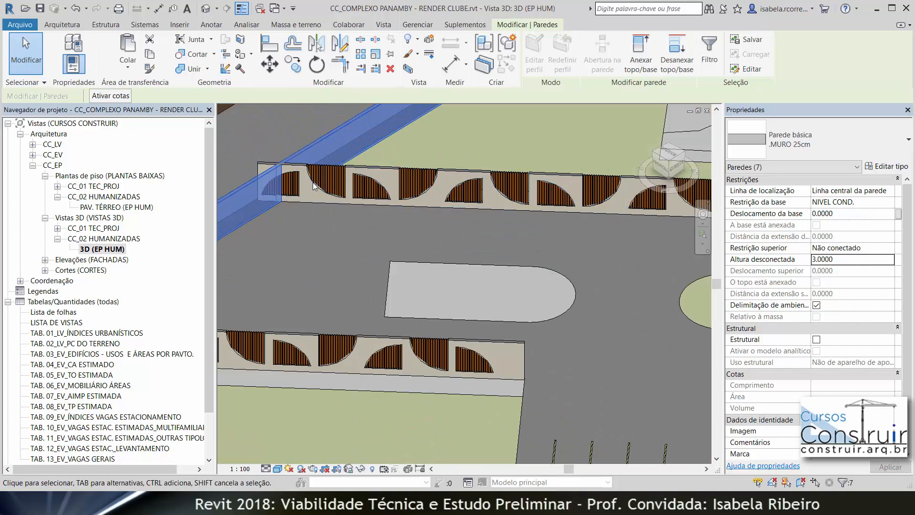
pyautogui.scroll(2, 313, 186)
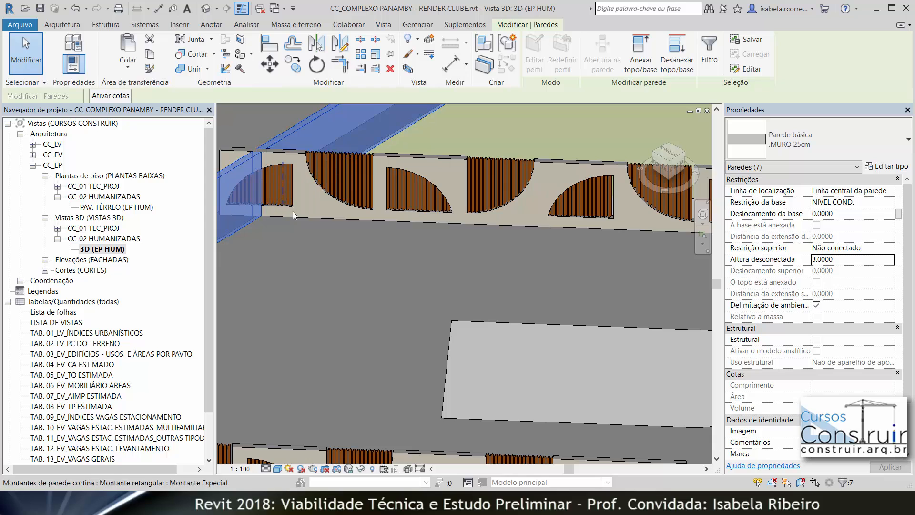
pyautogui.scroll(-5, 321, 242)
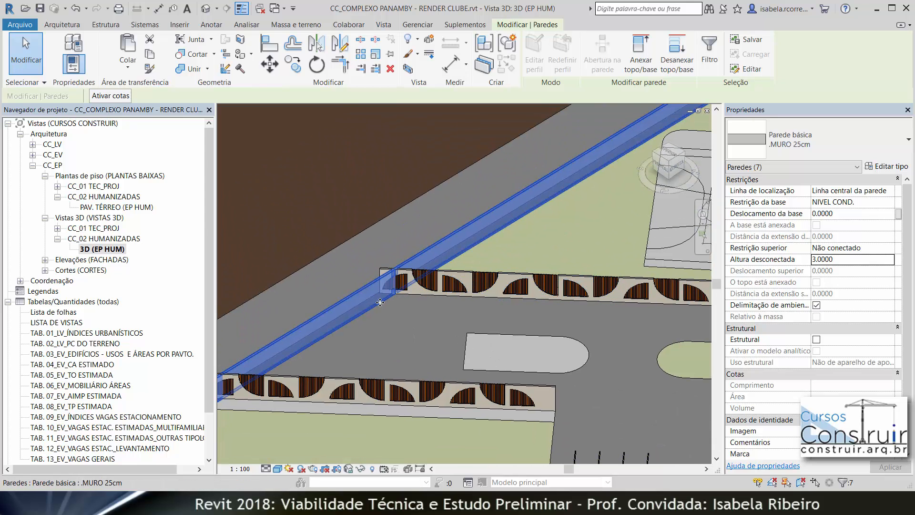
pyautogui.scroll(-2, 396, 312)
pyautogui.moveTo(419, 314); pyautogui.dragTo(404, 293, button='middle')
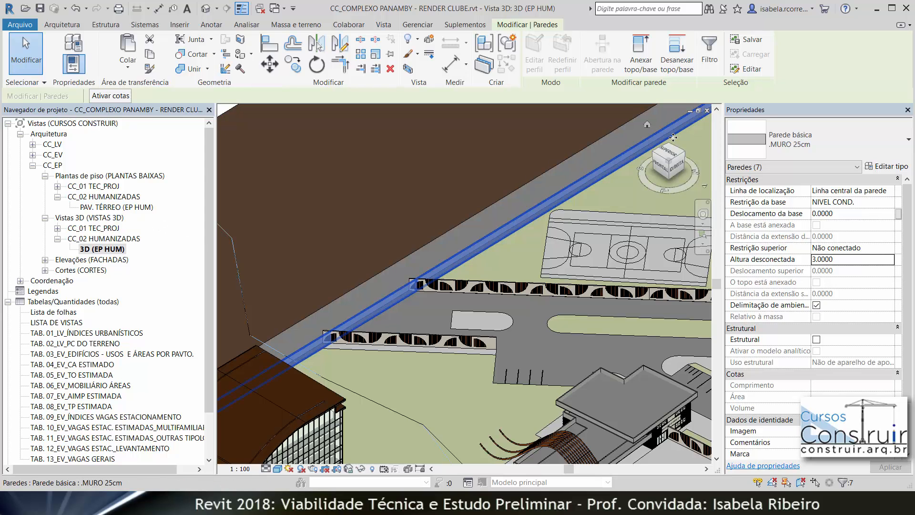
pyautogui.moveTo(668, 154); pyautogui.dragTo(670, 154)
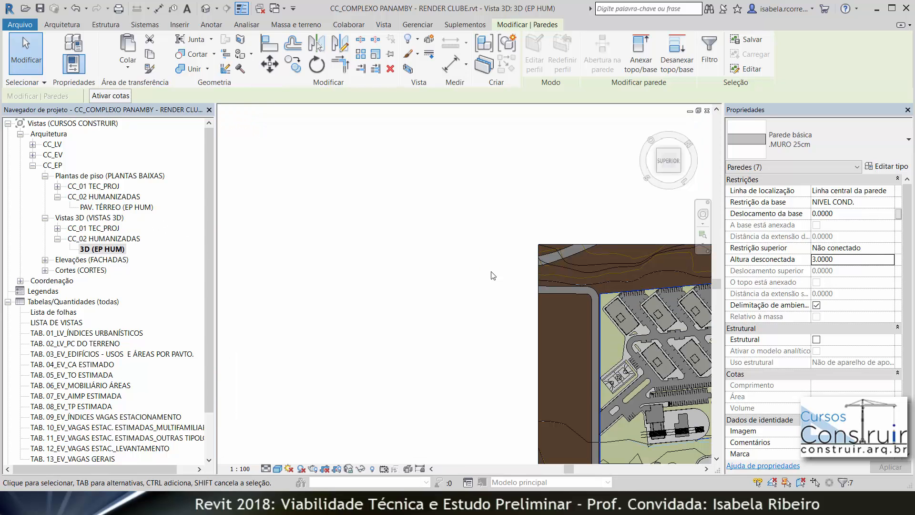
pyautogui.click(402, 288)
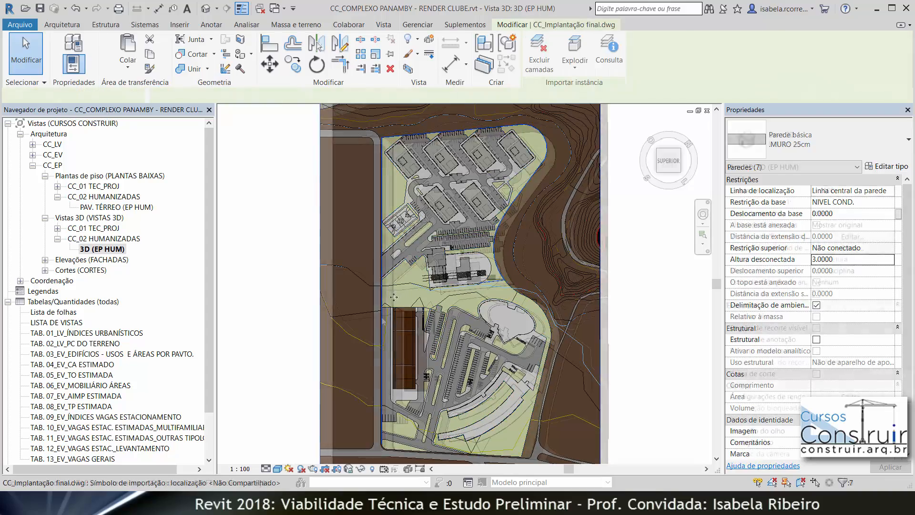
pyautogui.press('Escape')
pyautogui.scroll(10, 393, 258)
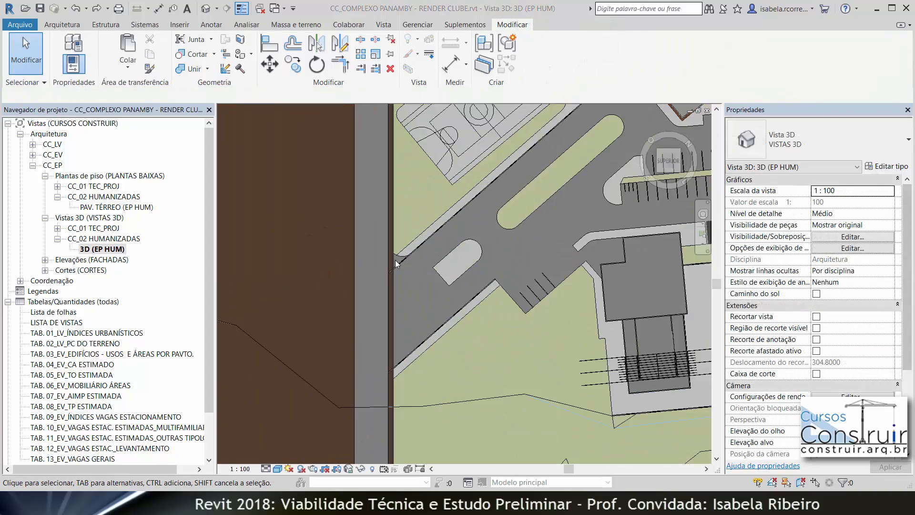
pyautogui.click(342, 72)
pyautogui.click(382, 218)
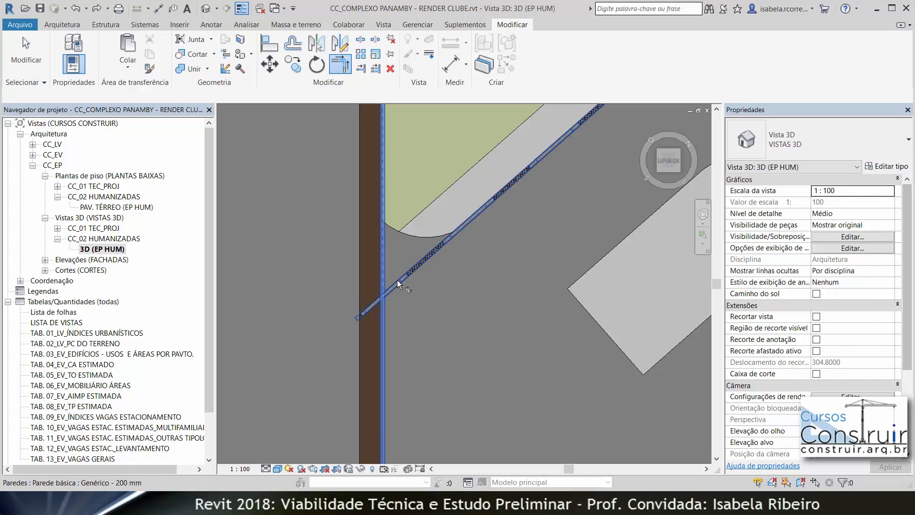
pyautogui.click(396, 279)
pyautogui.scroll(3, 407, 303)
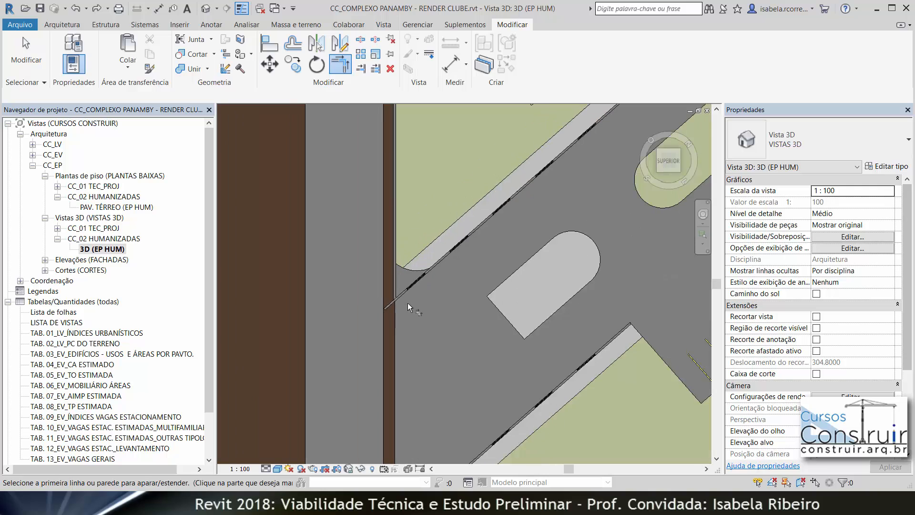
pyautogui.moveTo(413, 305)
pyautogui.keyDown('shift'); pyautogui.mouseDown(button='middle')
pyautogui.moveTo(392, 282)
pyautogui.moveTo(410, 307)
pyautogui.moveTo(435, 272)
pyautogui.moveTo(429, 296)
pyautogui.mouseUp(button='middle'); pyautogui.keyUp('shift')
pyautogui.scroll(-3, 439, 261)
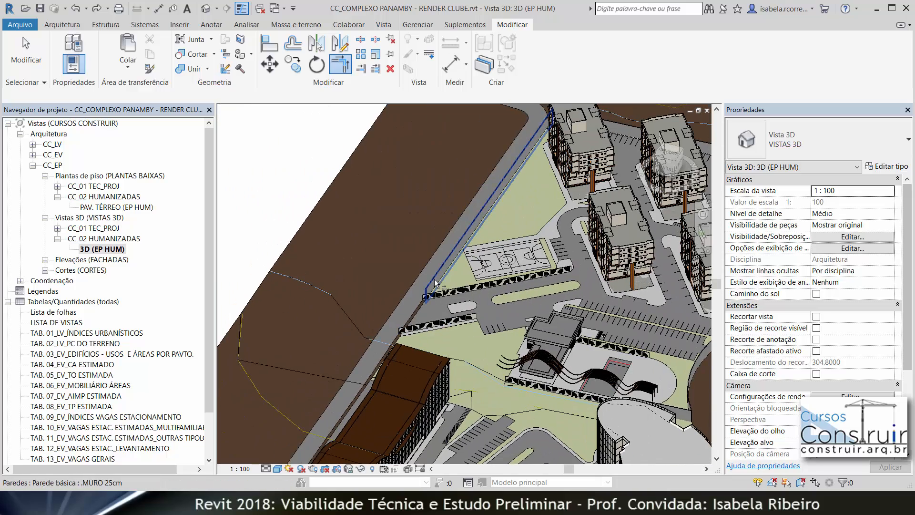
pyautogui.press('Escape')
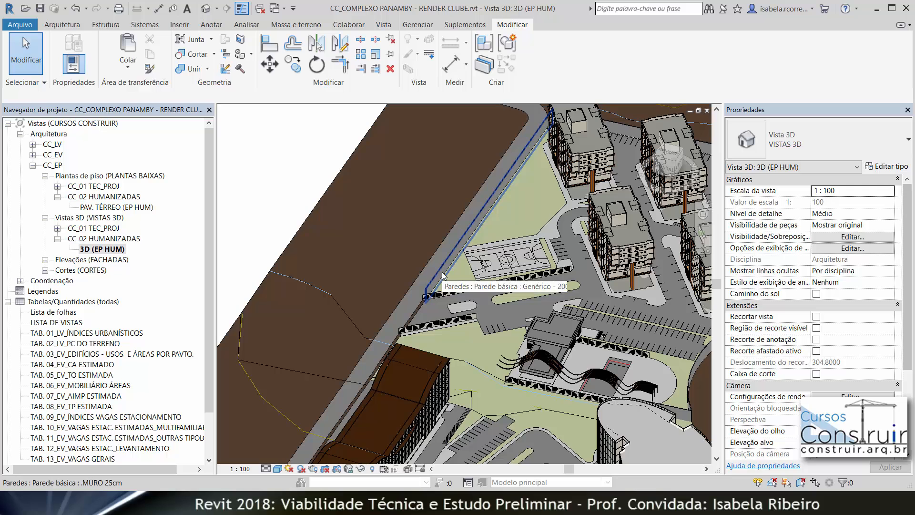
# Select all seven .MURO 25cm boundary walls around the residential area and club and set their base constraint to NIVEL COND.
pyautogui.click(442, 273)
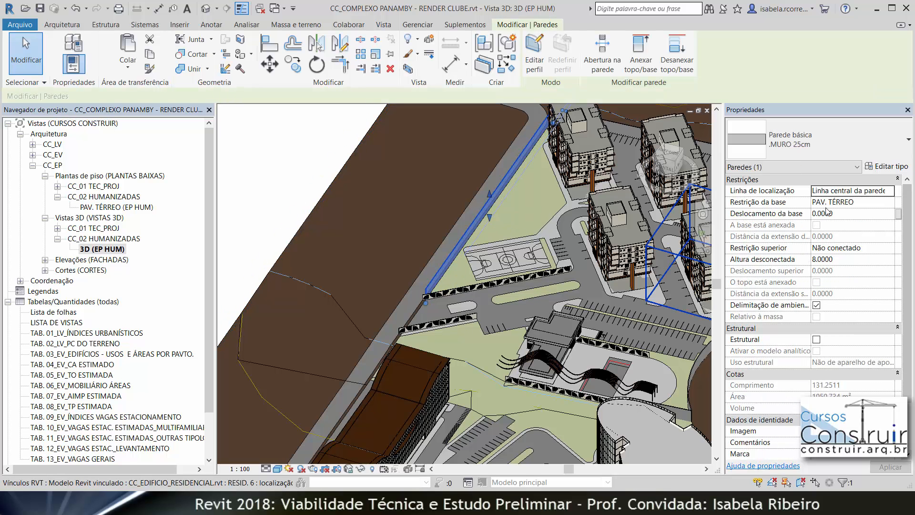
pyautogui.moveTo(621, 334); pyautogui.dragTo(489, 380, button='middle')
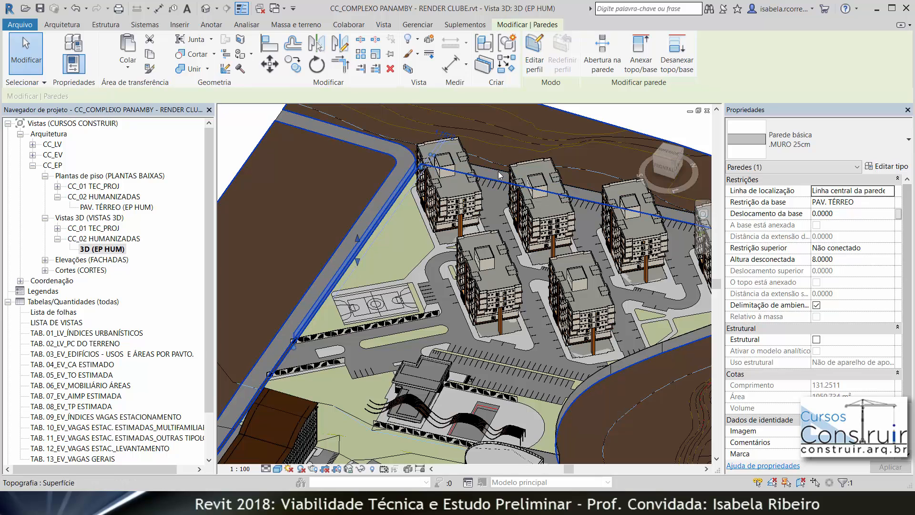
pyautogui.keyDown('ctrl'); pyautogui.click(514, 185); pyautogui.keyUp('ctrl')
pyautogui.moveTo(514, 185); pyautogui.dragTo(436, 218, button='middle')
pyautogui.keyDown('ctrl'); pyautogui.click(584, 258); pyautogui.keyUp('ctrl')
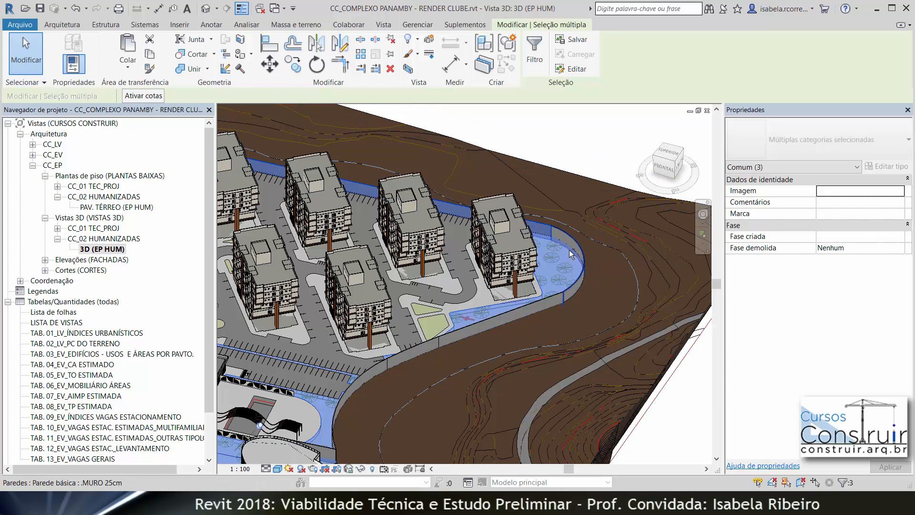
pyautogui.click(569, 249)
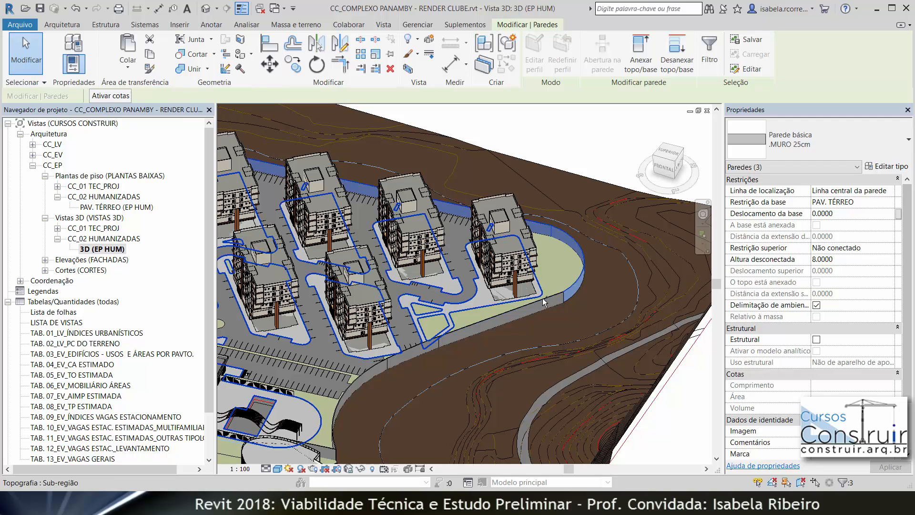
pyautogui.keyDown('ctrl'); pyautogui.click(559, 307); pyautogui.keyUp('ctrl')
pyautogui.keyDown('ctrl'); pyautogui.click(558, 305); pyautogui.keyUp('ctrl')
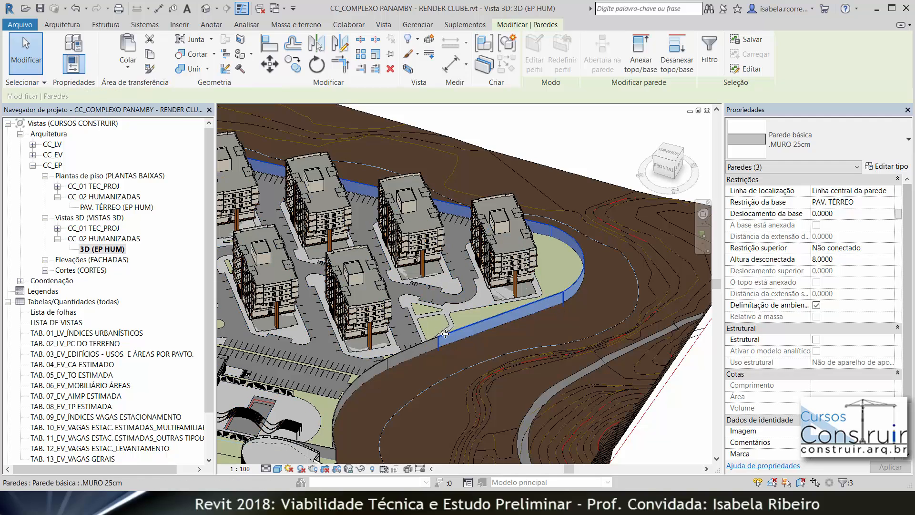
pyautogui.keyDown('ctrl'); pyautogui.click(414, 351); pyautogui.keyUp('ctrl')
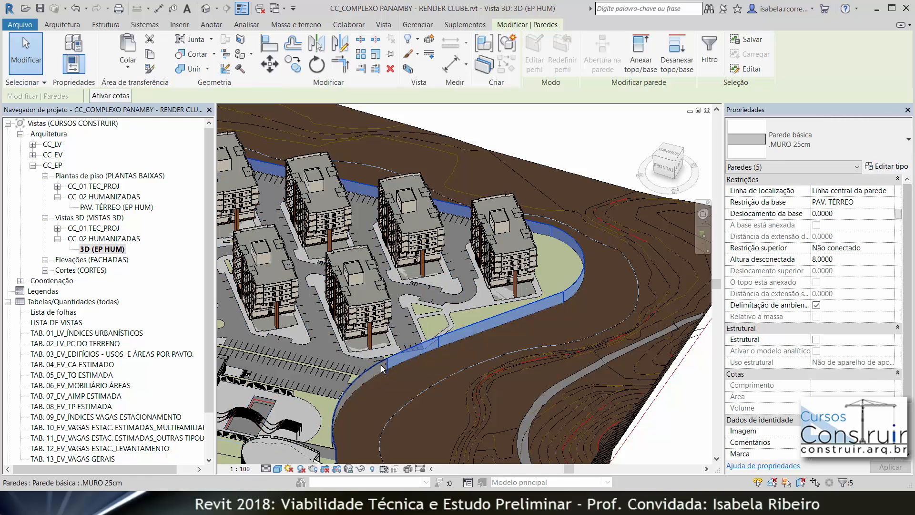
pyautogui.keyDown('ctrl'); pyautogui.click(367, 375); pyautogui.keyUp('ctrl')
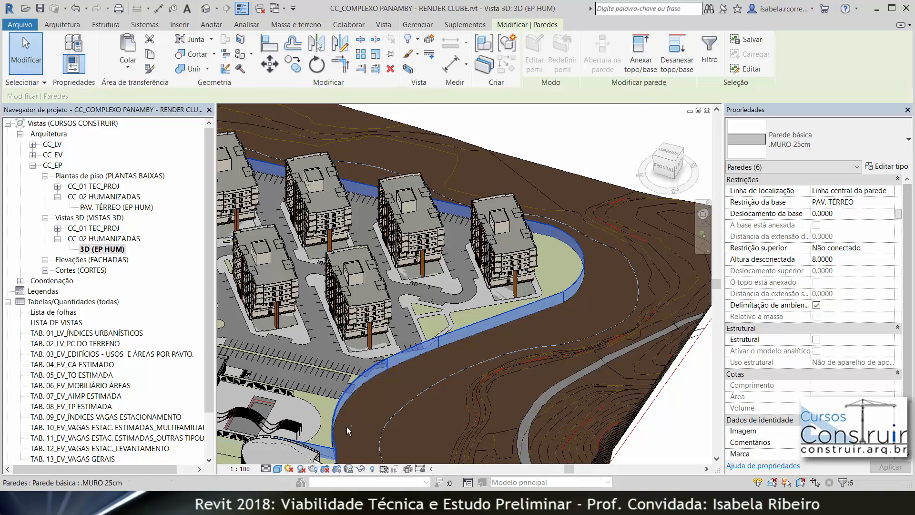
pyautogui.moveTo(352, 426); pyautogui.dragTo(446, 412, button='middle')
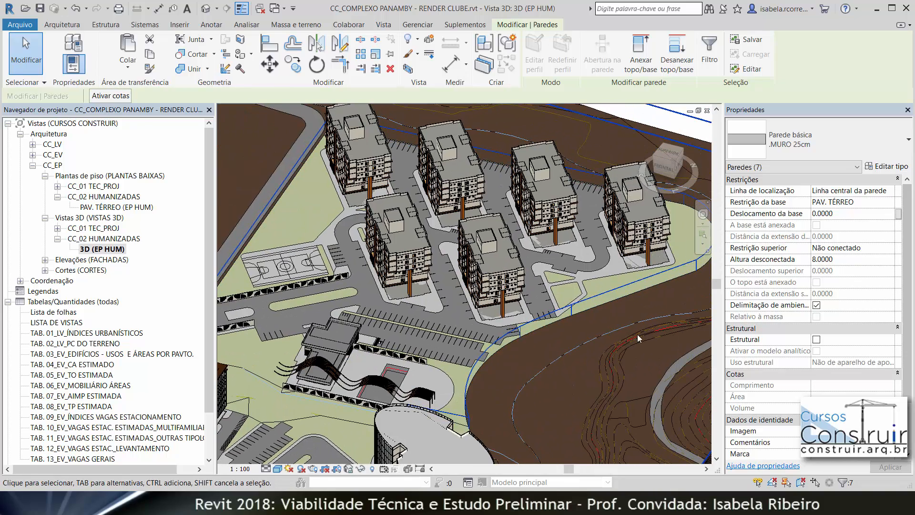
pyautogui.click(890, 203)
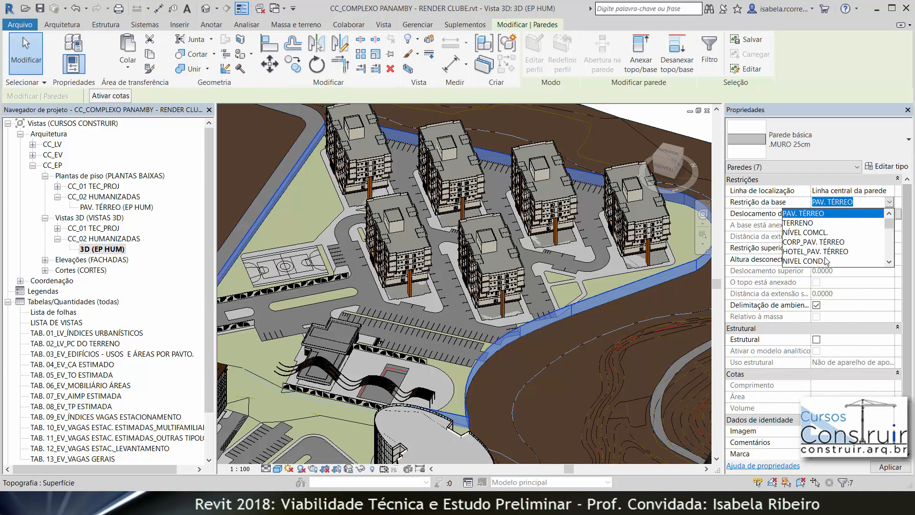
pyautogui.click(825, 261)
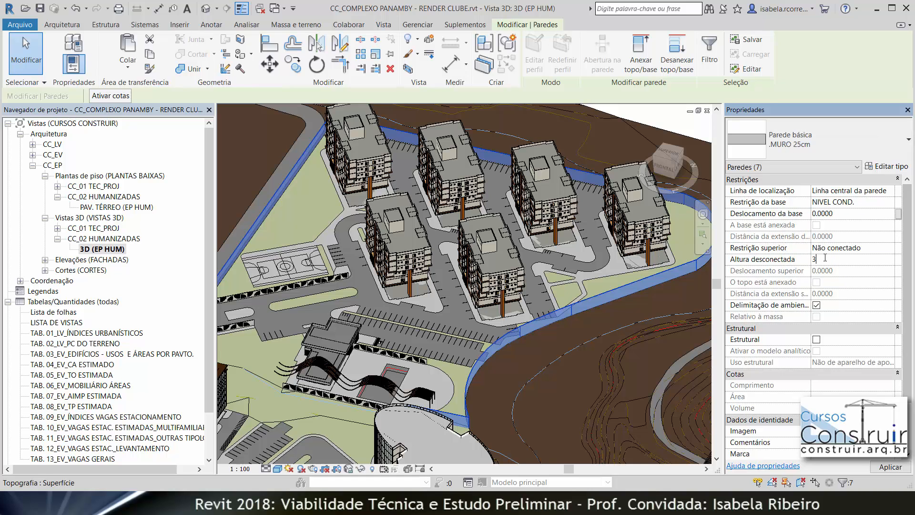
# Set the seven boundary walls' unconnected height to 3, unjoin the conflicting elements and clear the selection.
pyautogui.press('Return')
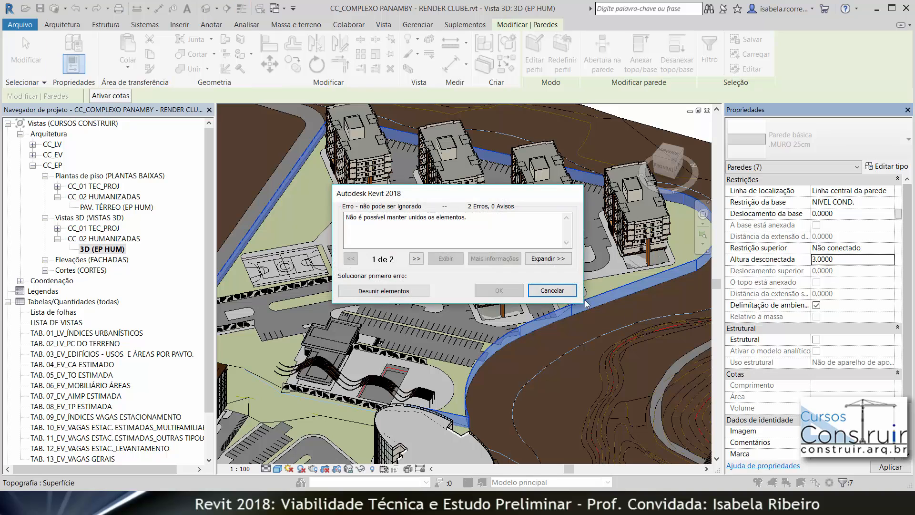
pyautogui.click(419, 291)
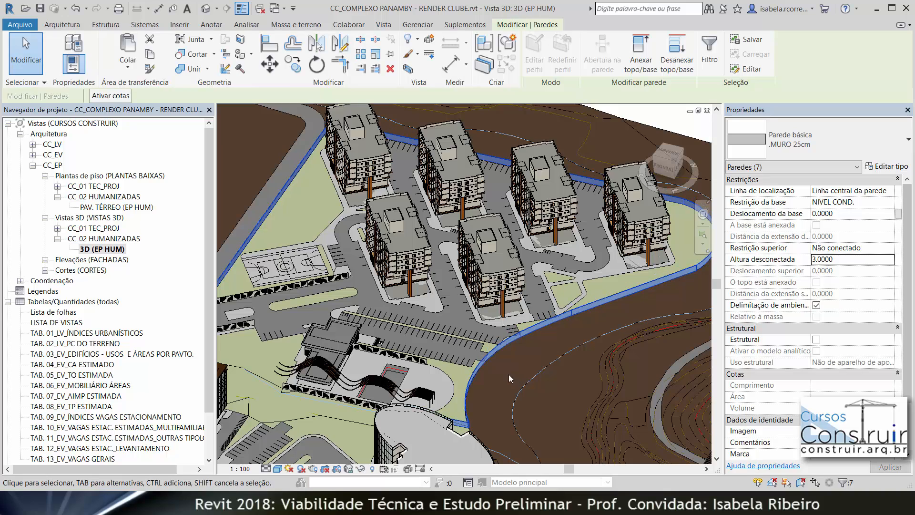
pyautogui.press('Escape')
pyautogui.scroll(5, 473, 376)
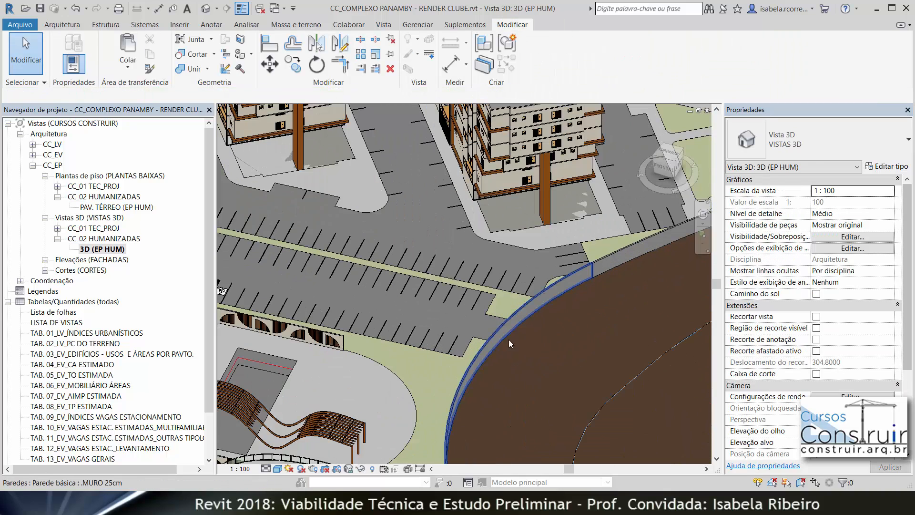
# Examine the boundary walls in the 3D view, from the street side to the wall end beside the club's pergola and the curved building.
pyautogui.scroll(-3, 560, 333)
pyautogui.moveTo(569, 342); pyautogui.dragTo(668, 380, button='middle')
pyautogui.scroll(6, 301, 310)
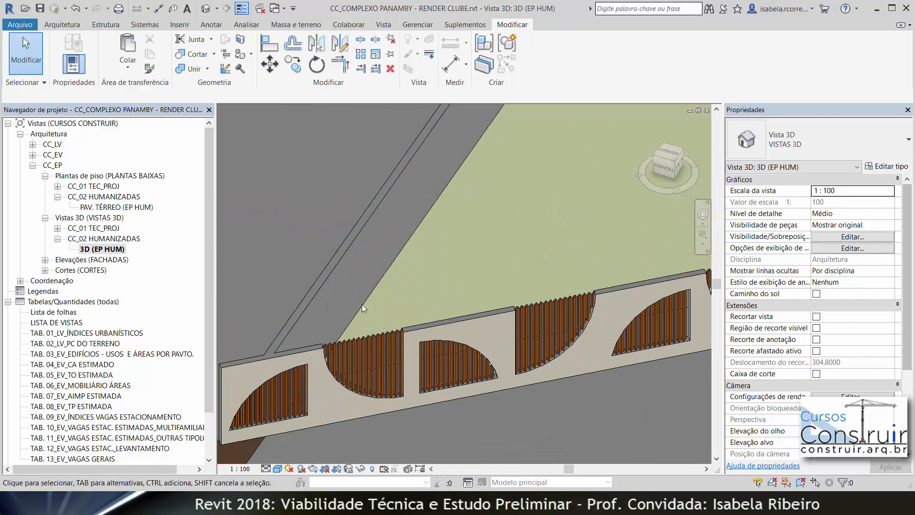
pyautogui.scroll(-5, 412, 284)
pyautogui.scroll(-5, 413, 284)
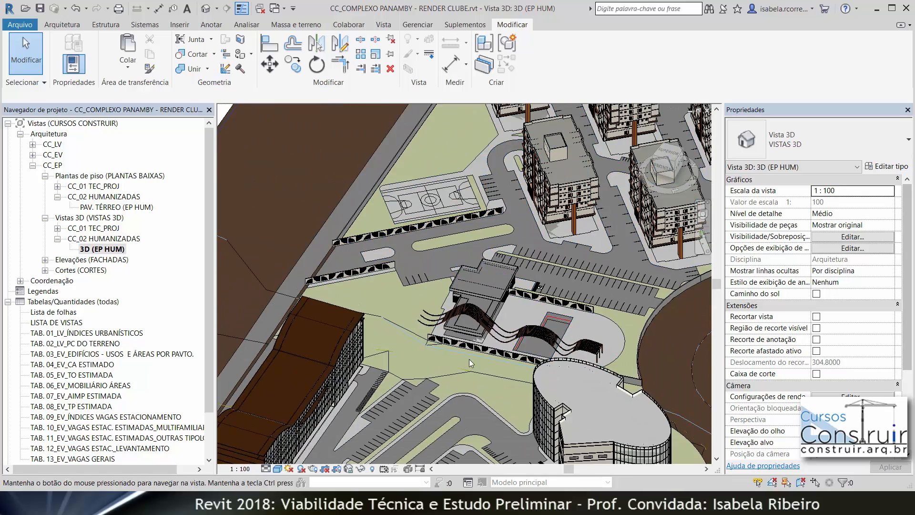
pyautogui.keyDown('shift'); pyautogui.moveTo(470, 363); pyautogui.dragTo(510, 356, button='middle'); pyautogui.keyUp('shift')
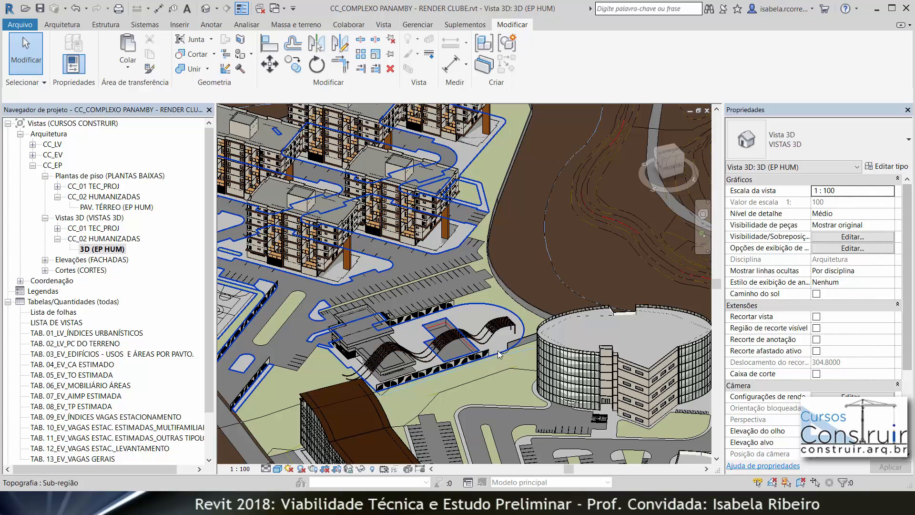
pyautogui.scroll(5, 515, 350)
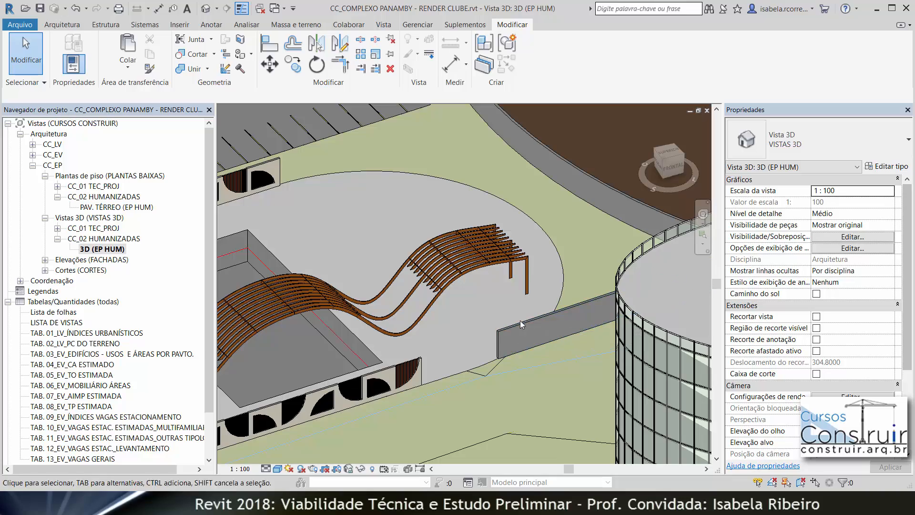
pyautogui.scroll(-4, 520, 320)
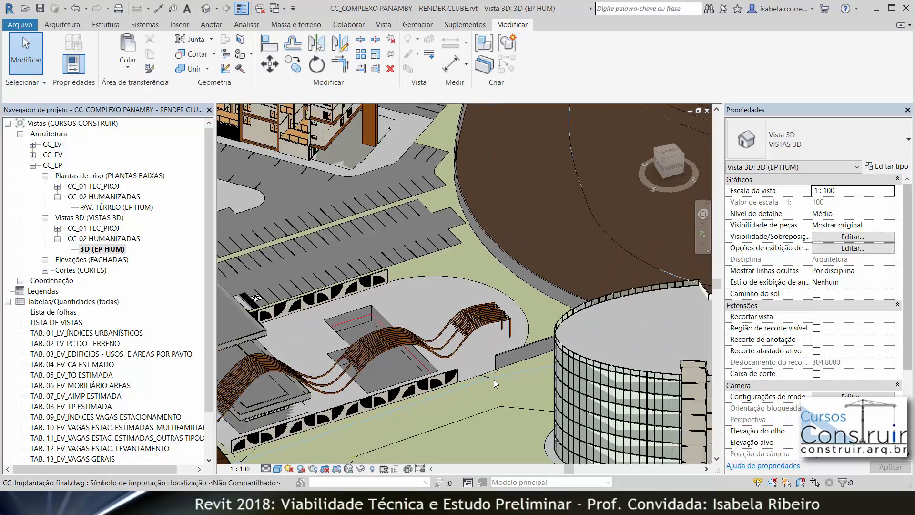
pyautogui.scroll(-3, 494, 380)
pyautogui.moveTo(494, 379); pyautogui.dragTo(581, 377, button='middle')
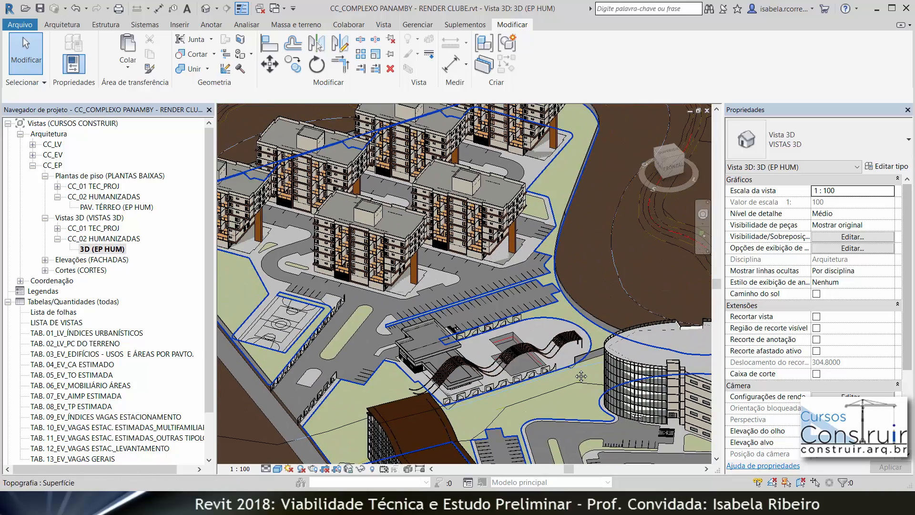